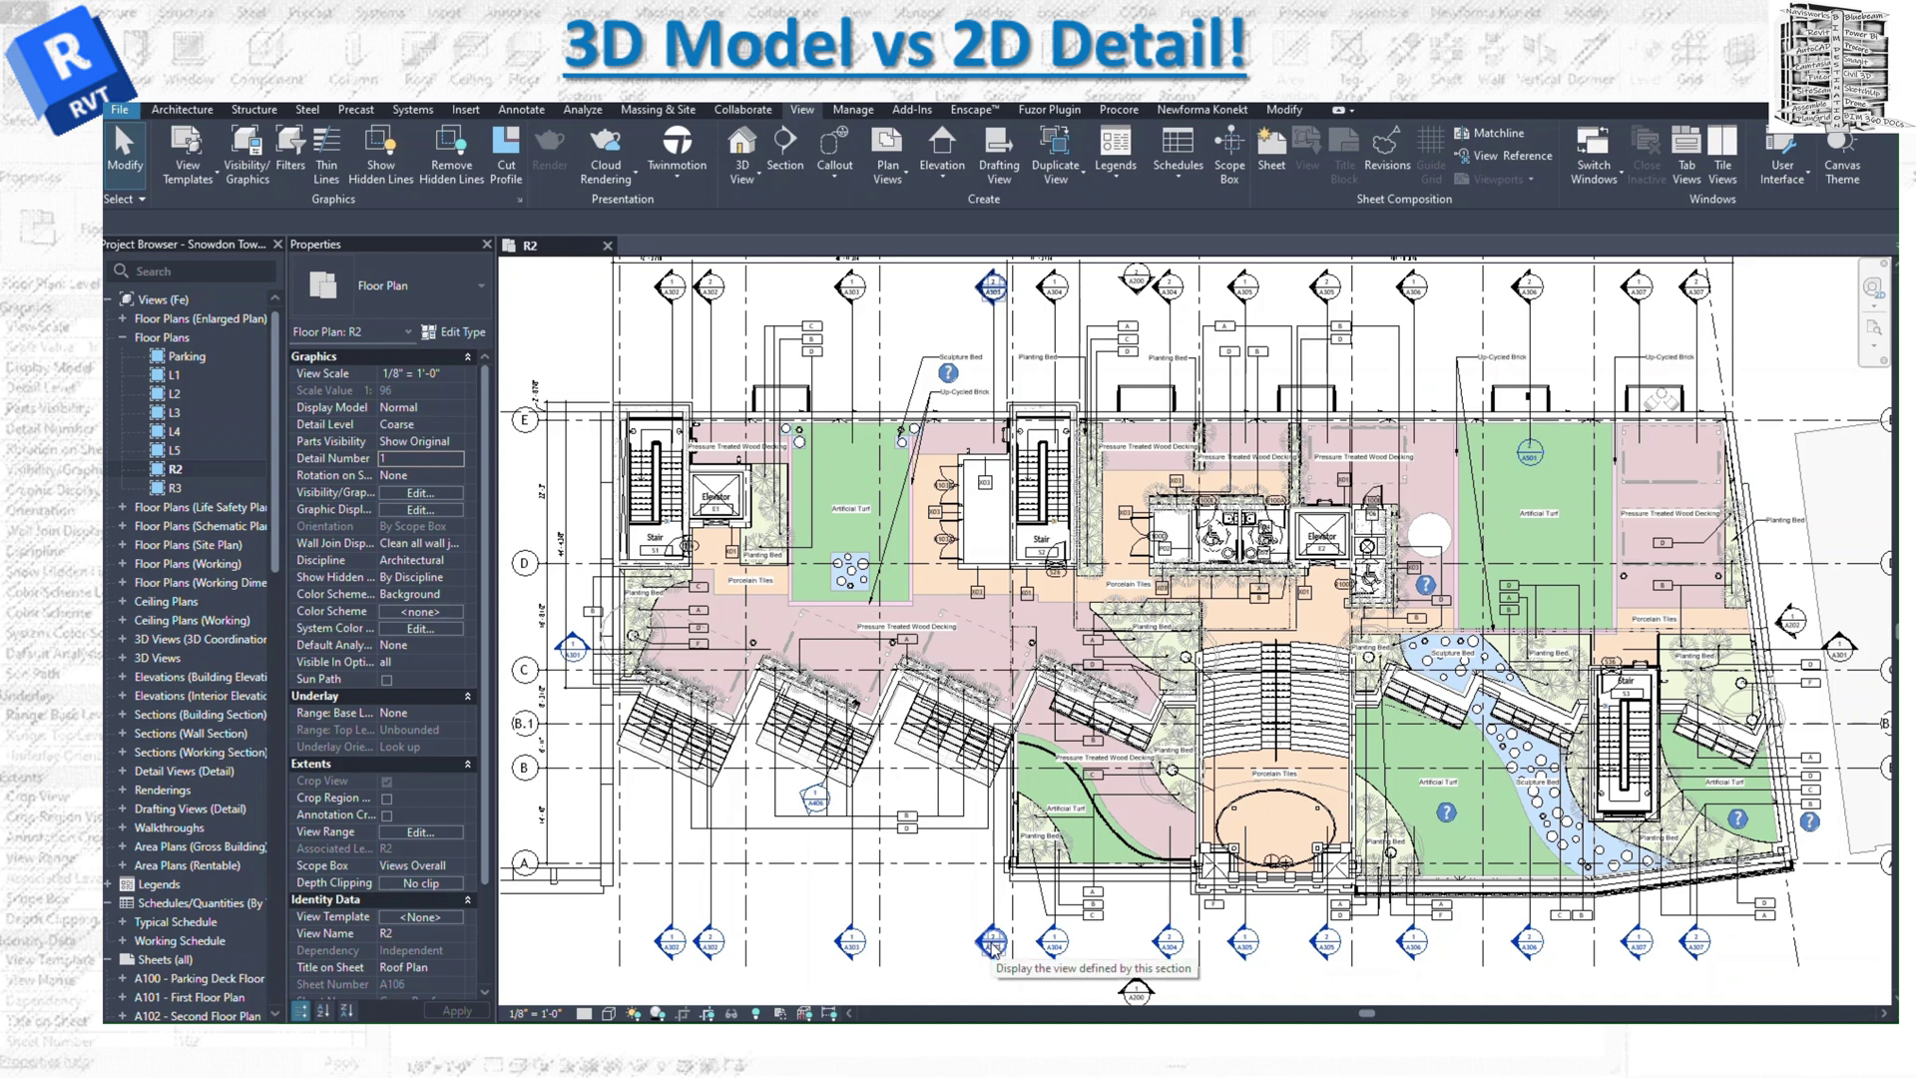
Open the Transverse Section from its section marker and close the R2 floor plan.
right_click(993, 946)
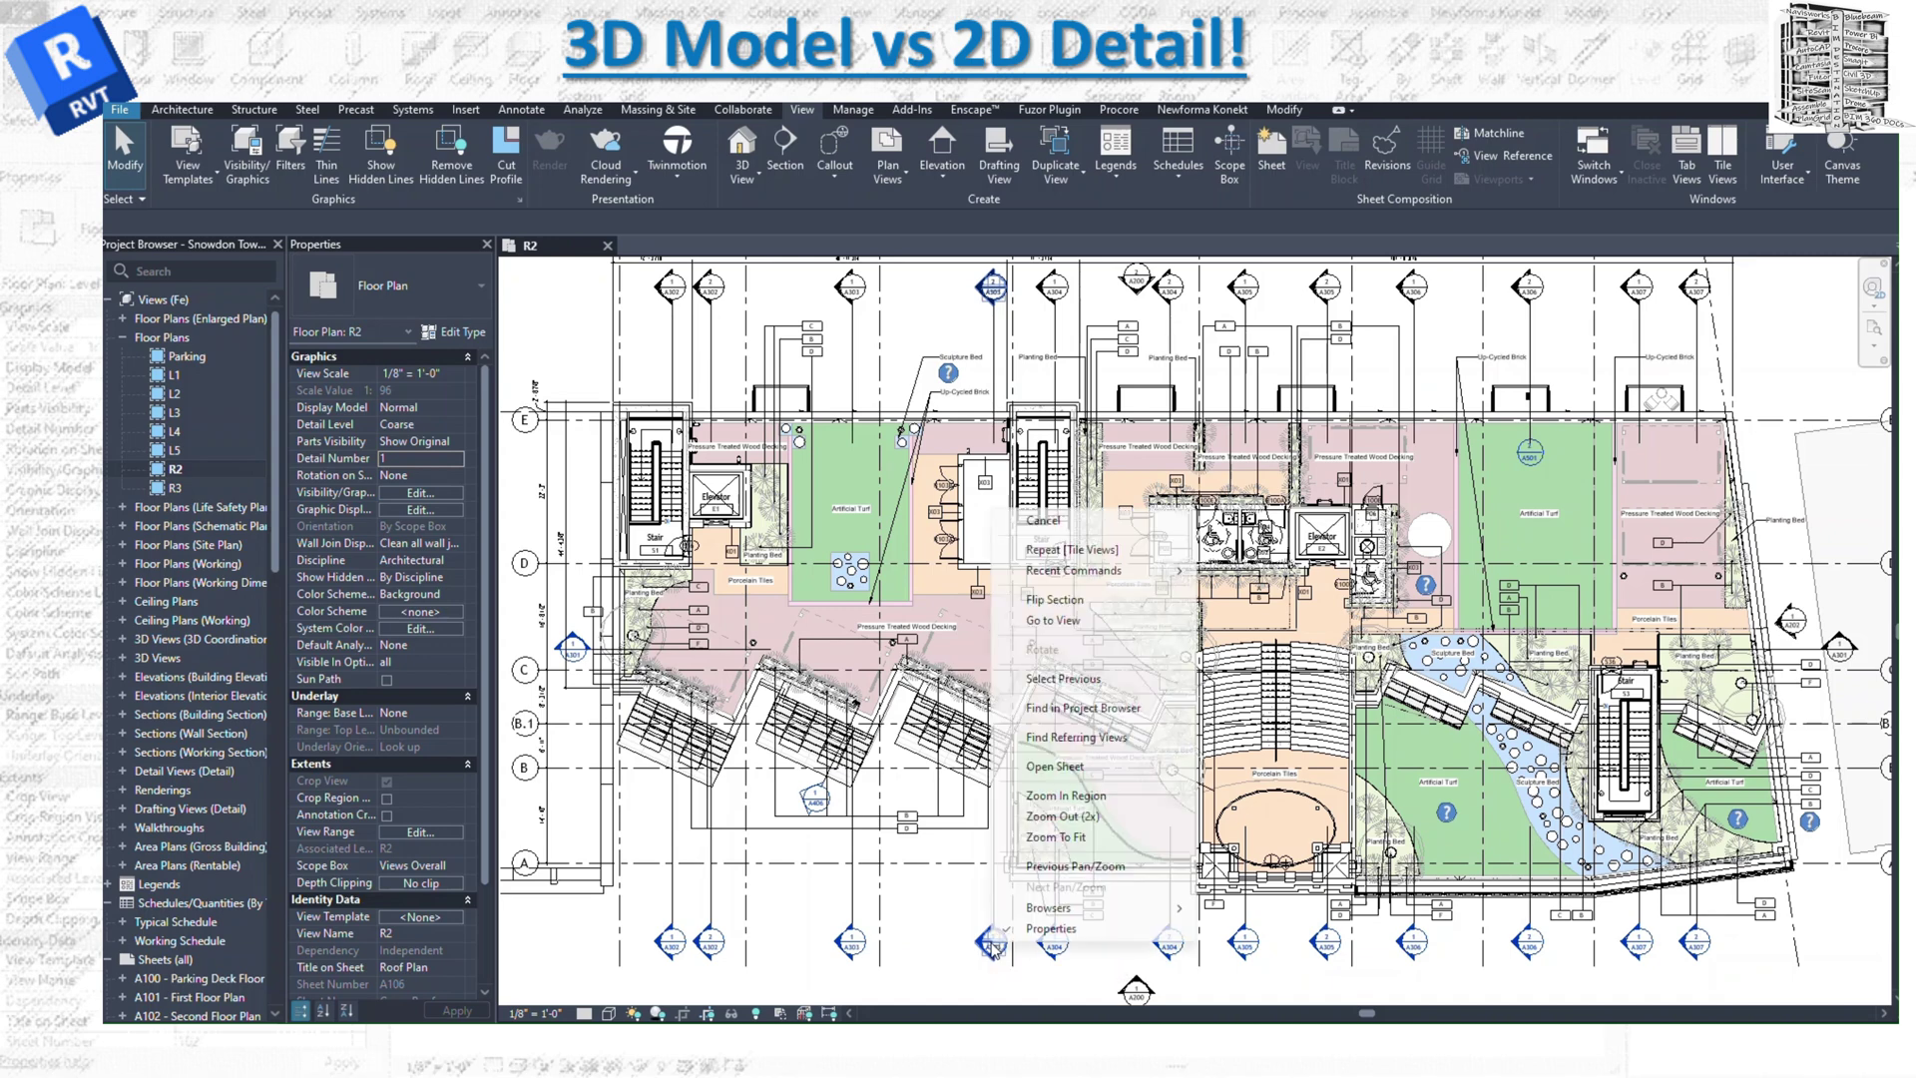
left_click(1091, 629)
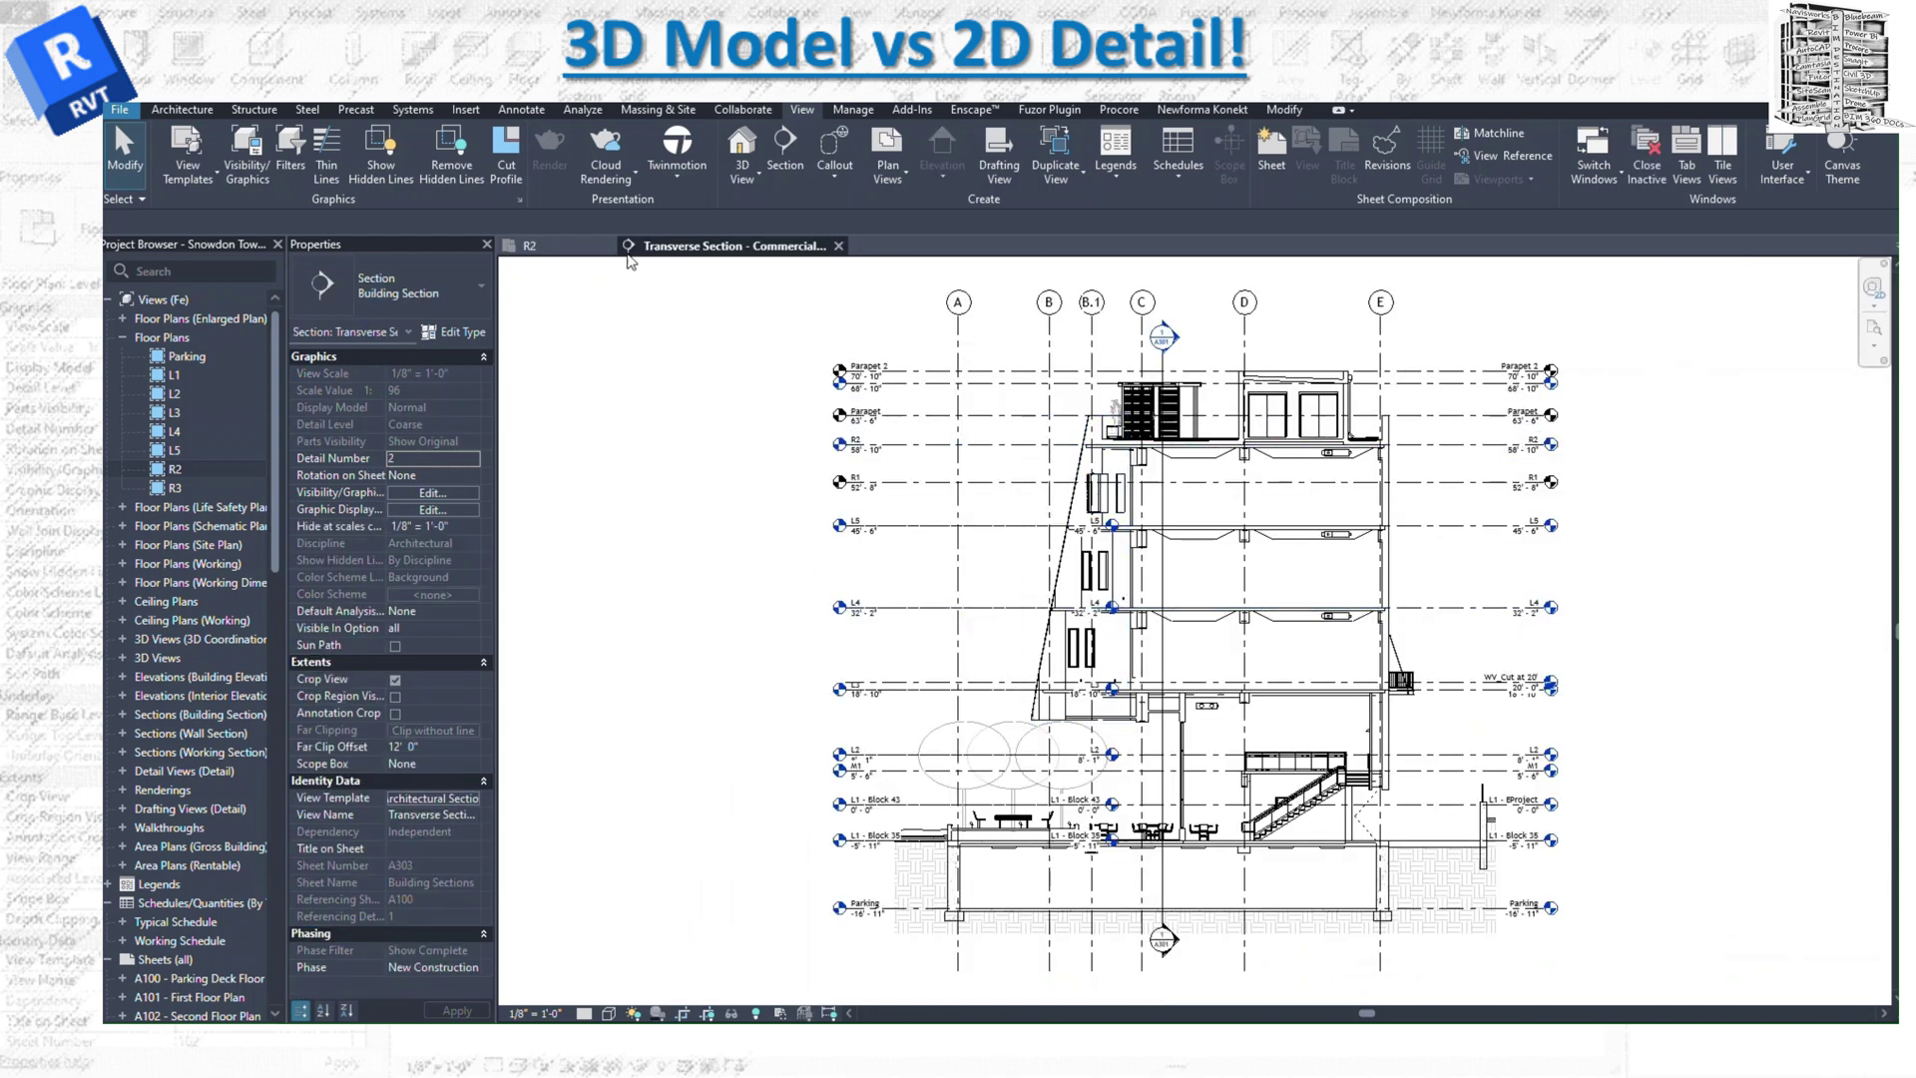
left_click(609, 245)
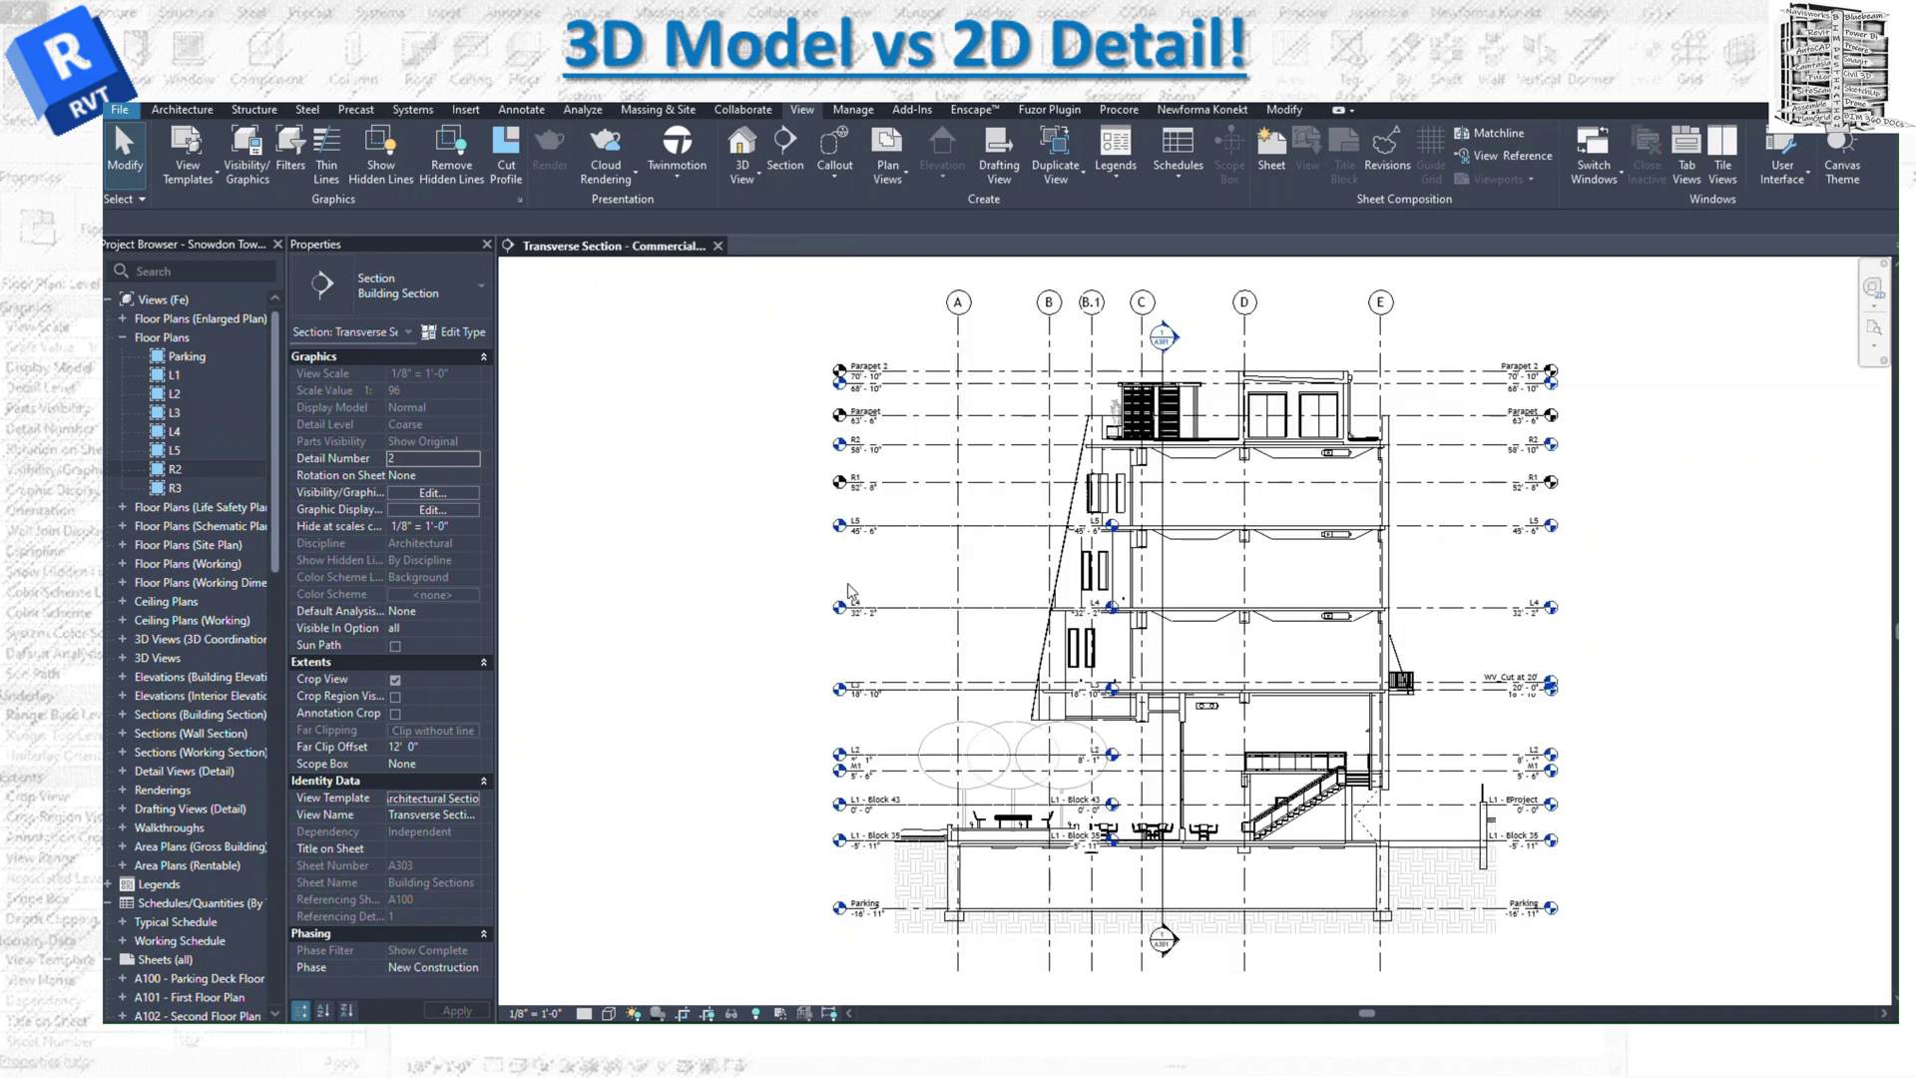
Set the section's view template to <None>, with Shaded visual style and Fine detail.
left_click(609, 1013)
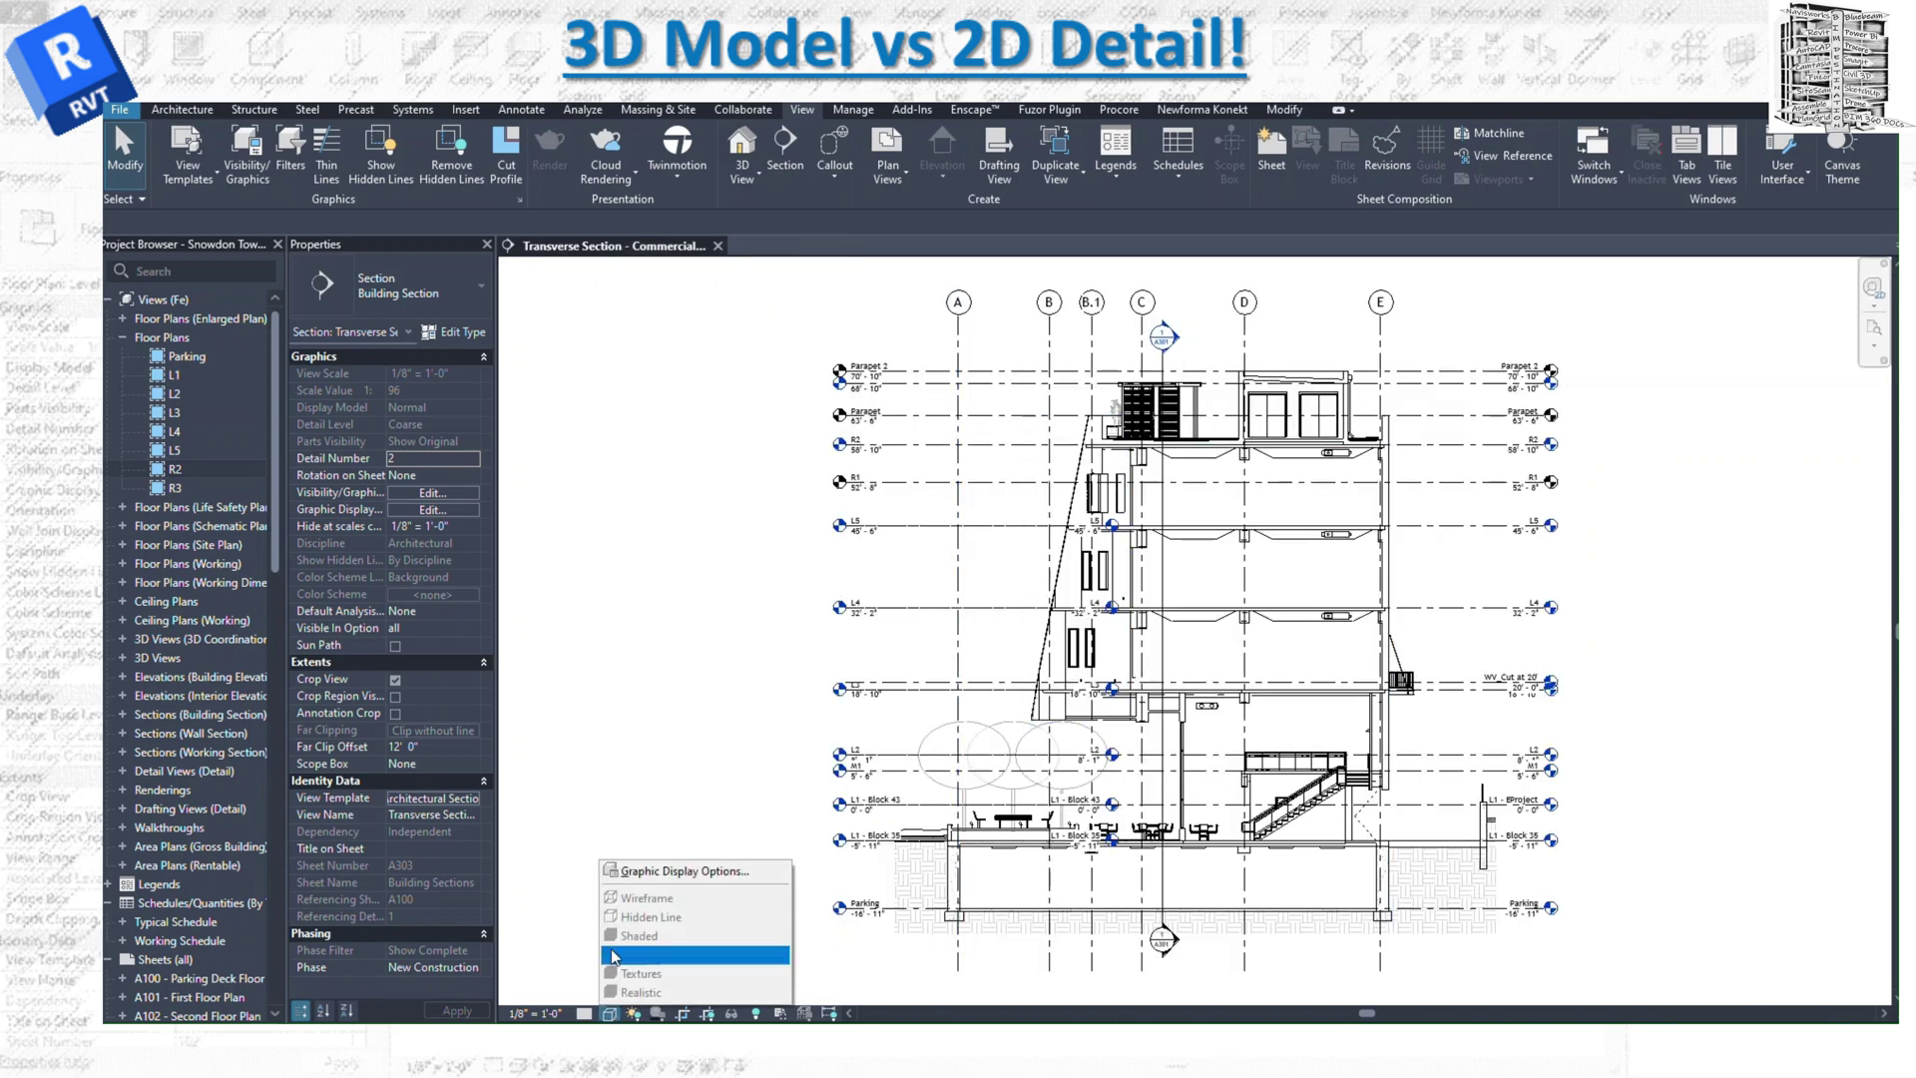
left_click(484, 799)
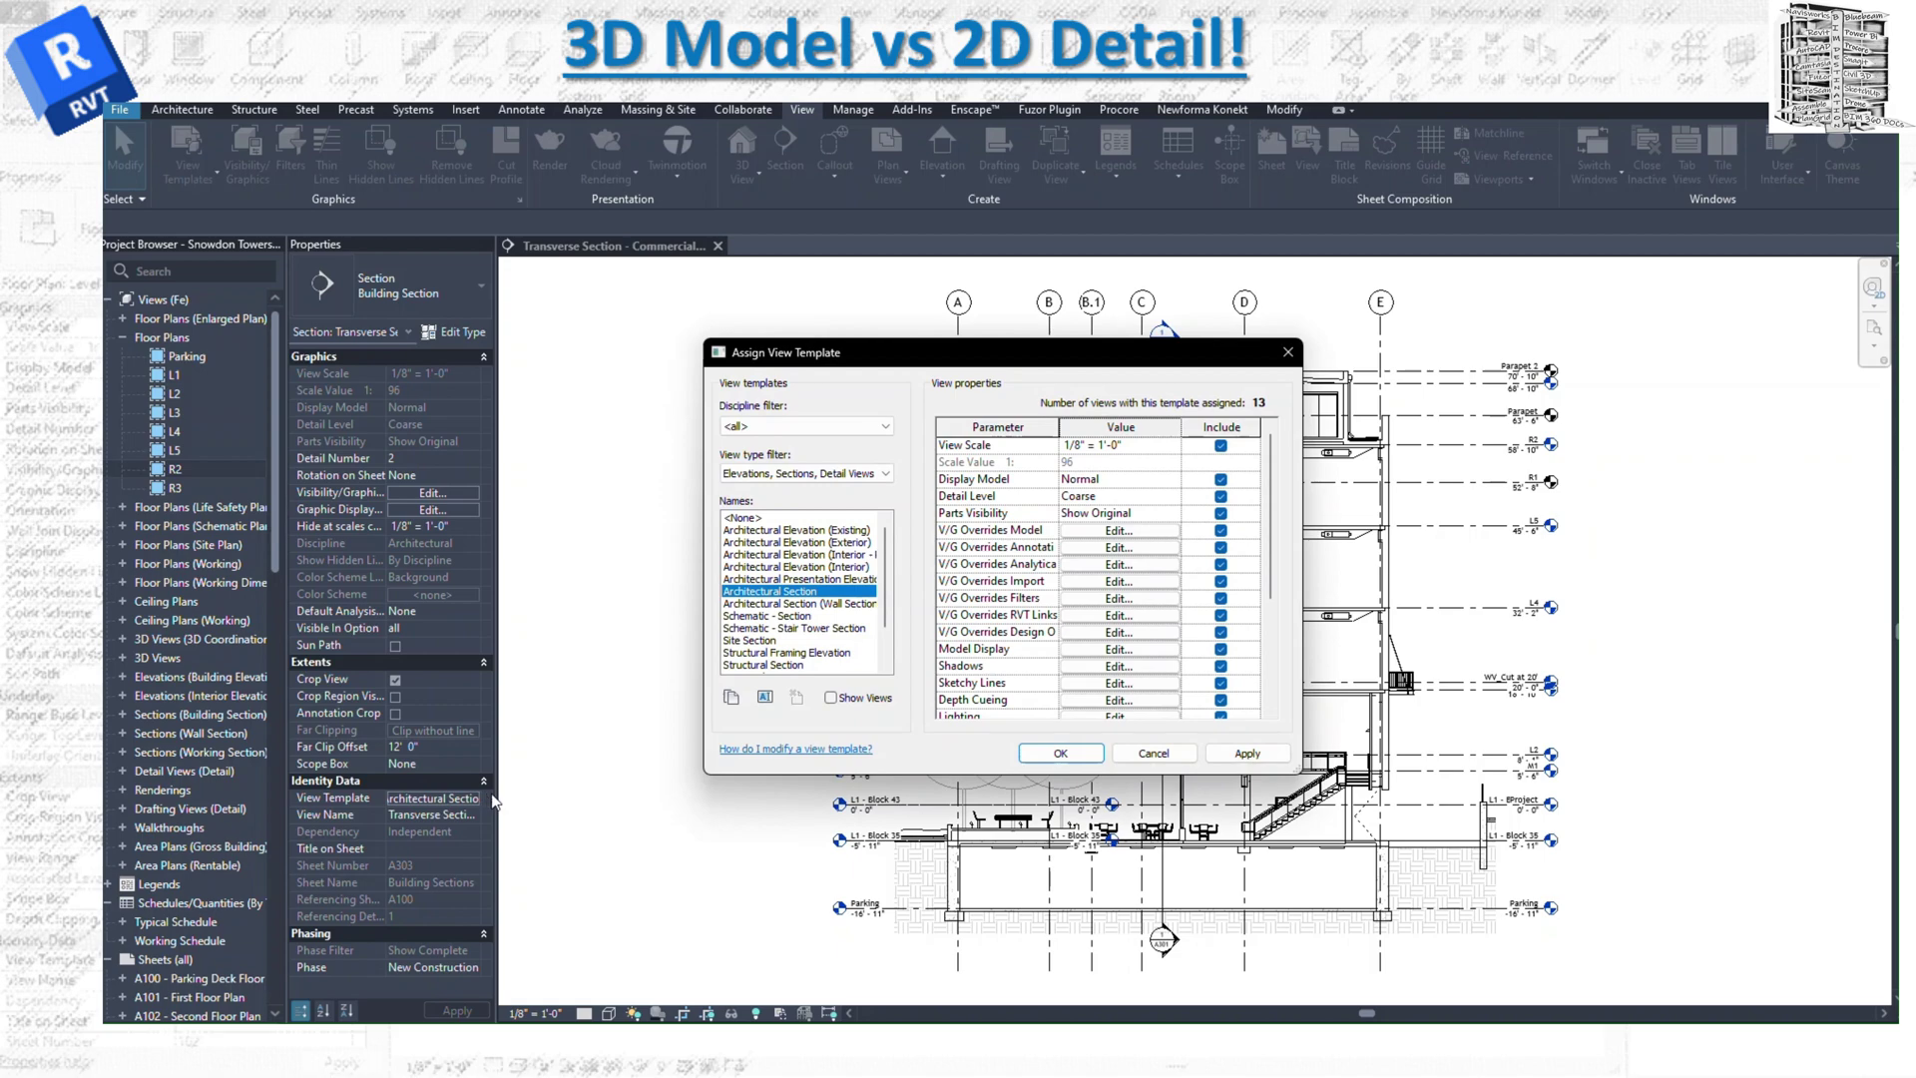
left_click(834, 518)
left_click(1063, 755)
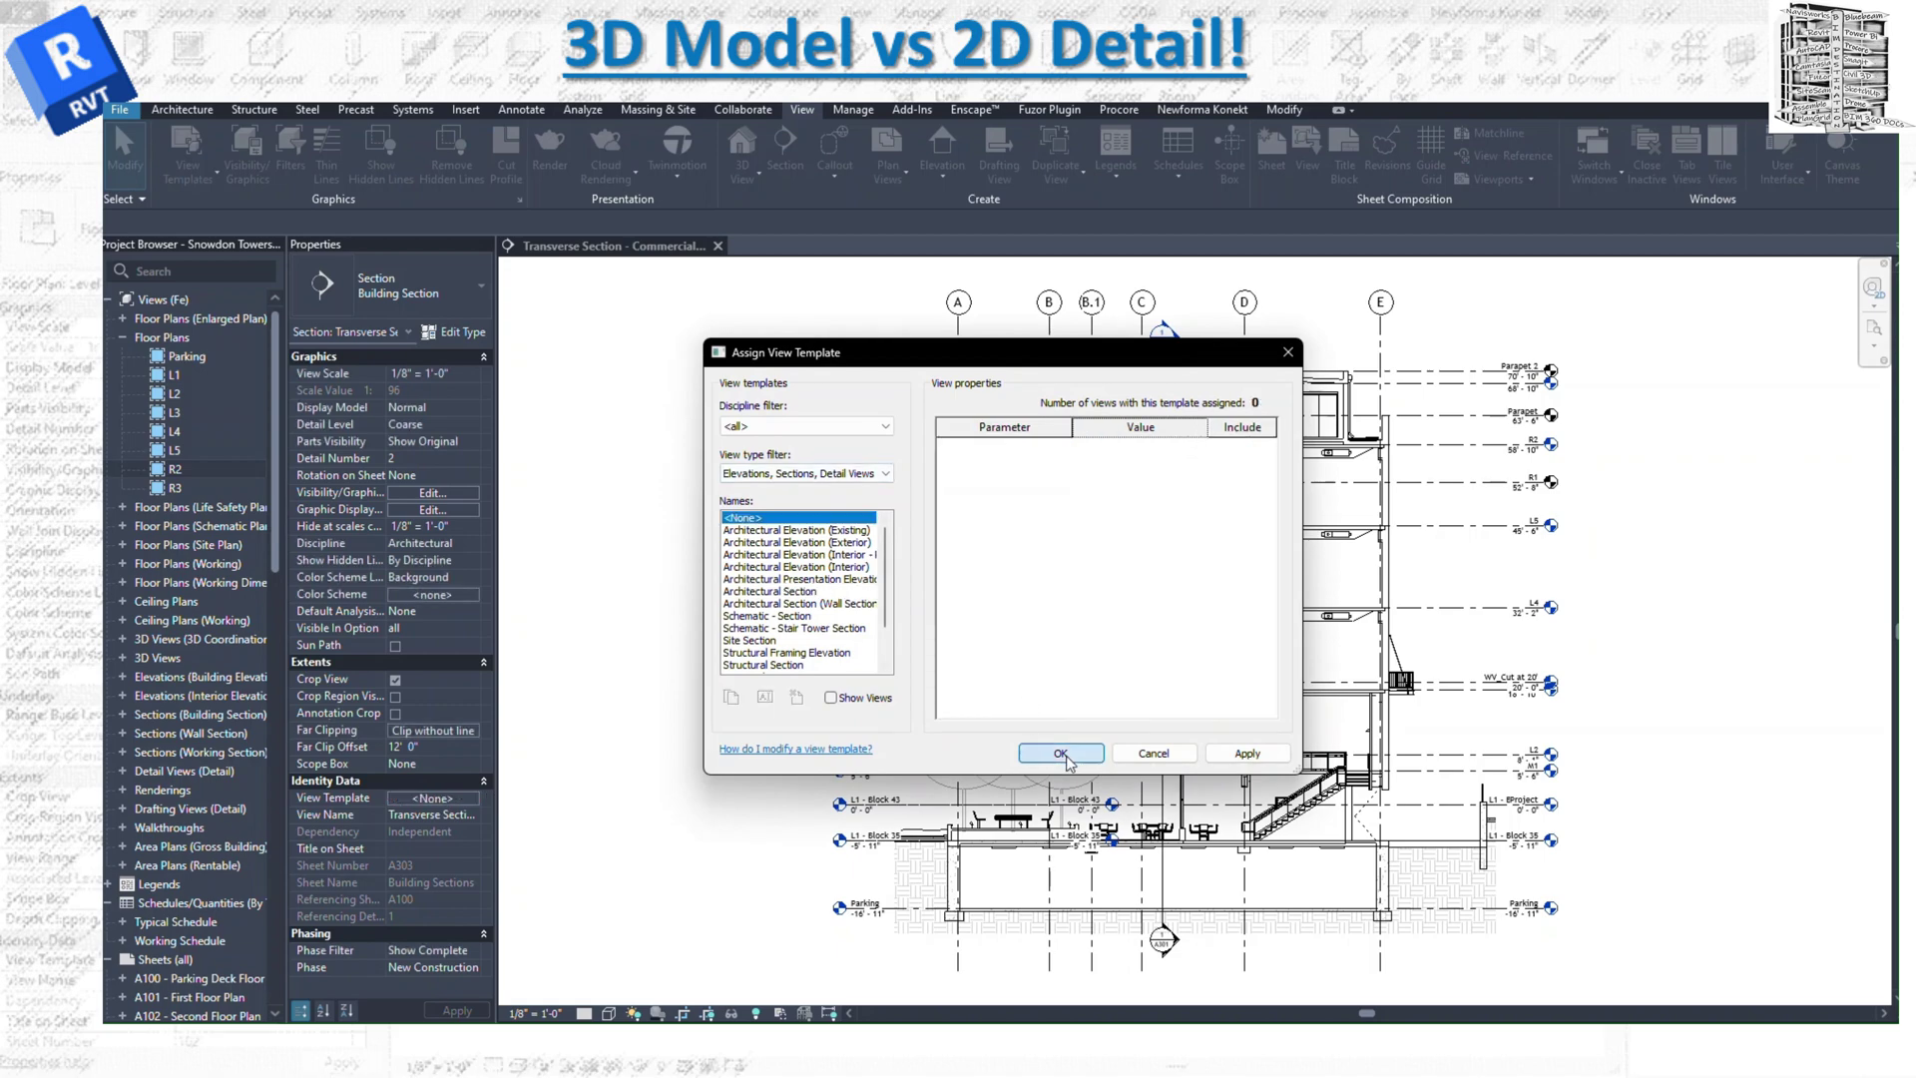
left_click(609, 1013)
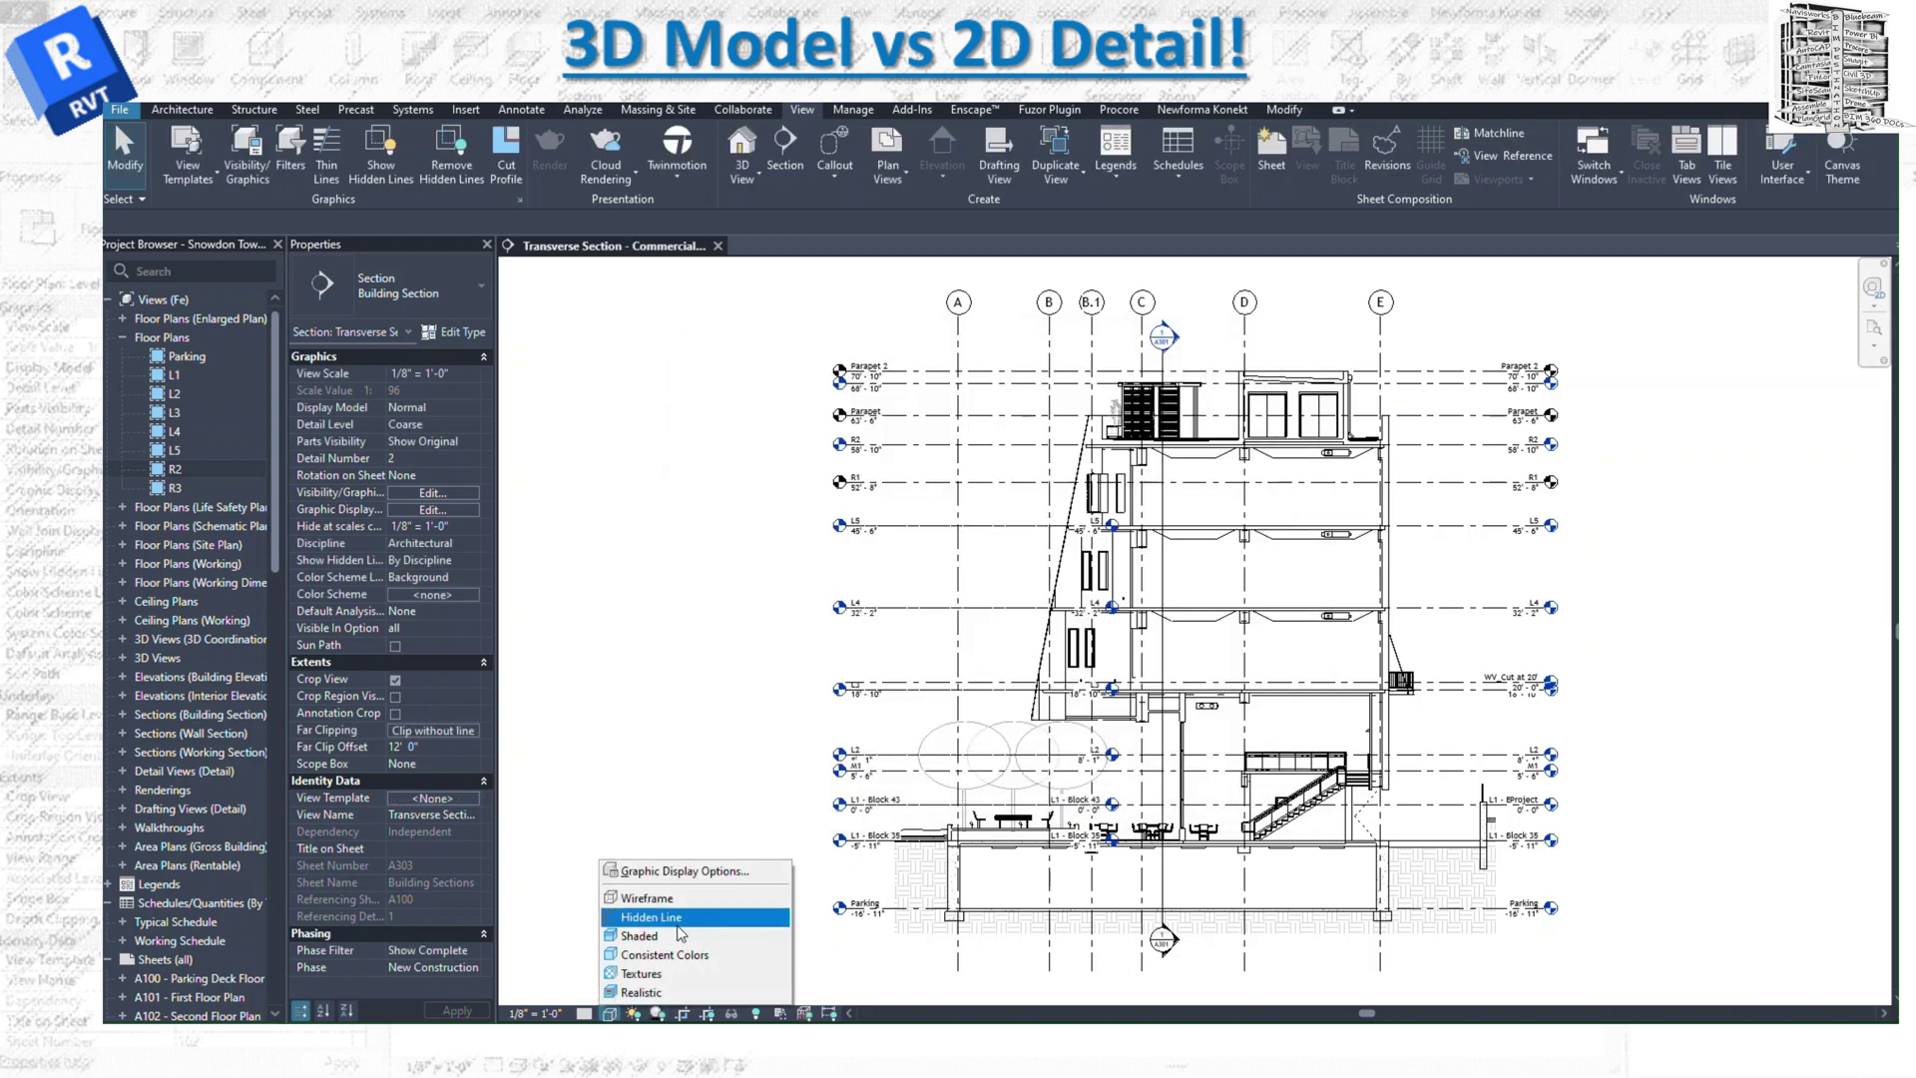
left_click(639, 935)
left_click(584, 1013)
left_click(605, 992)
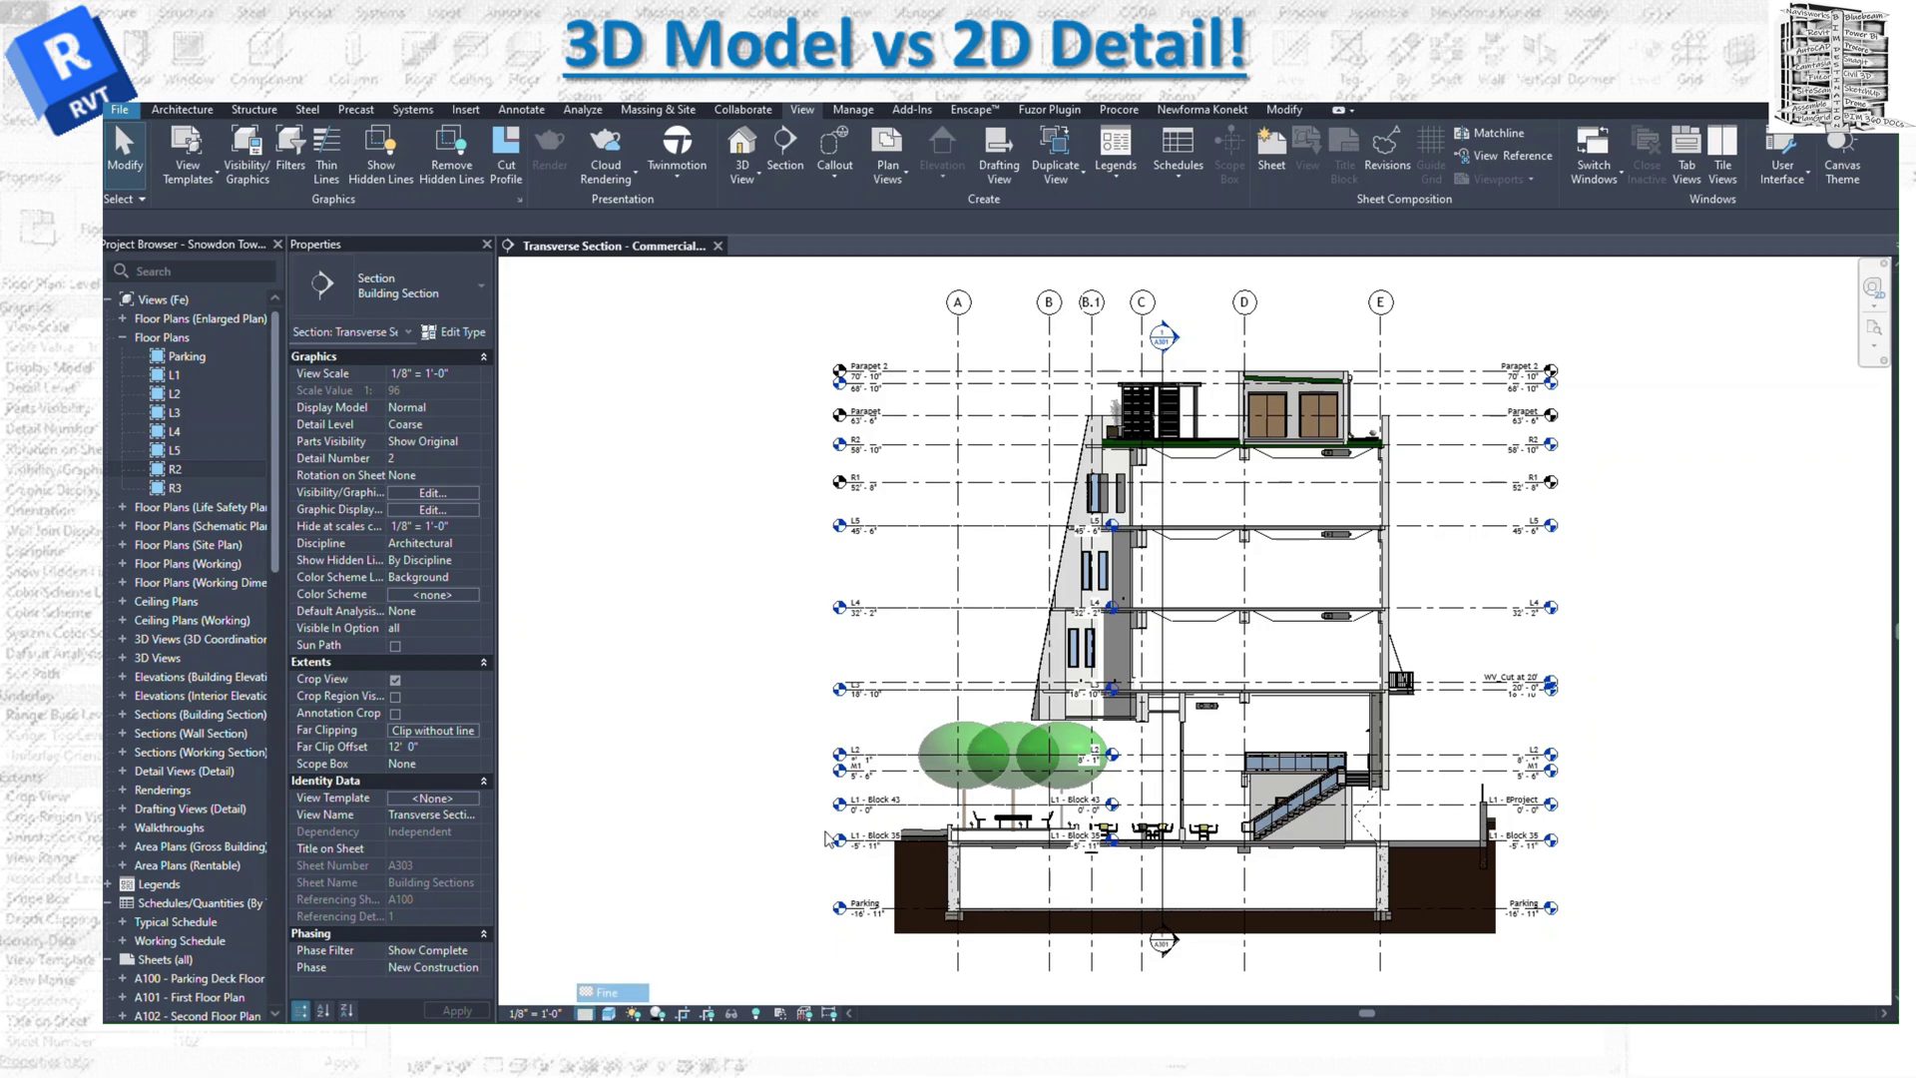
Zoom the section in on the roof parapet, planter and louvers.
scroll(1102, 429, "up", 5)
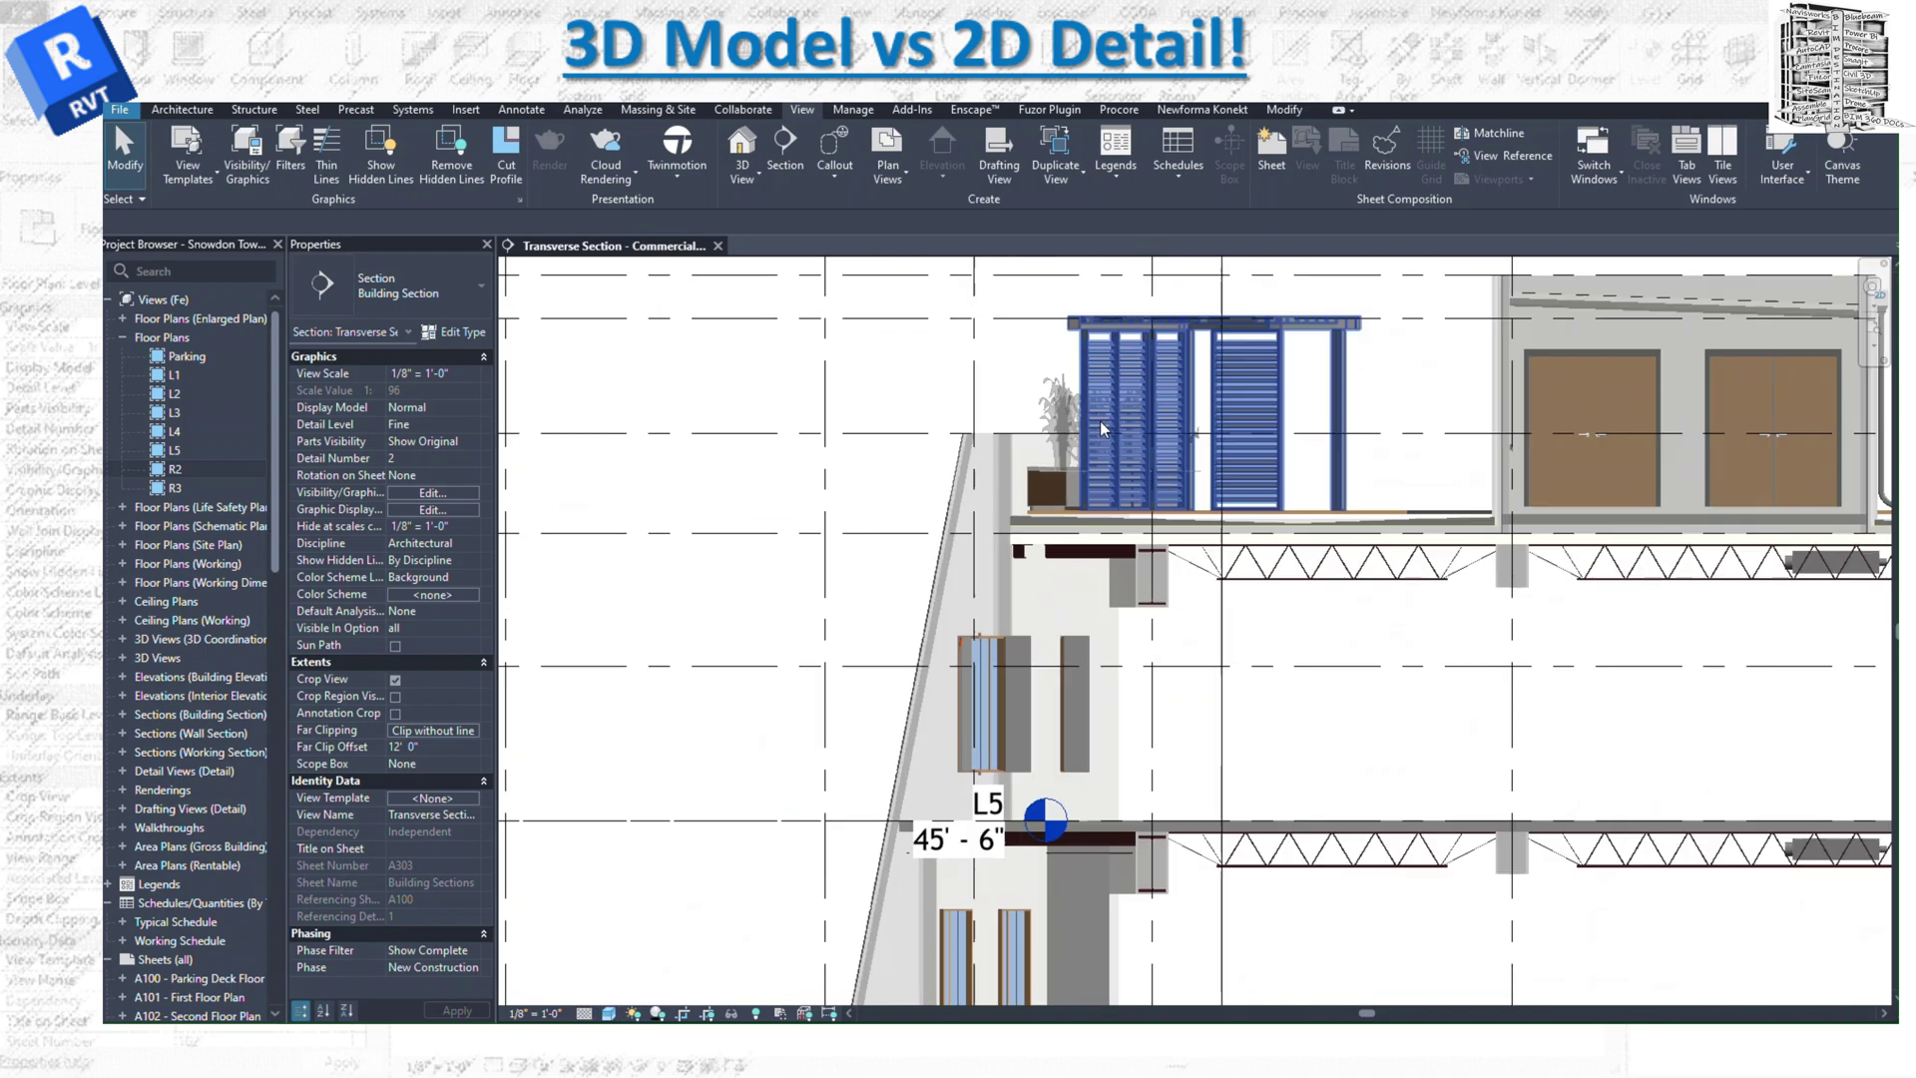
scroll(1103, 429, "up", 5)
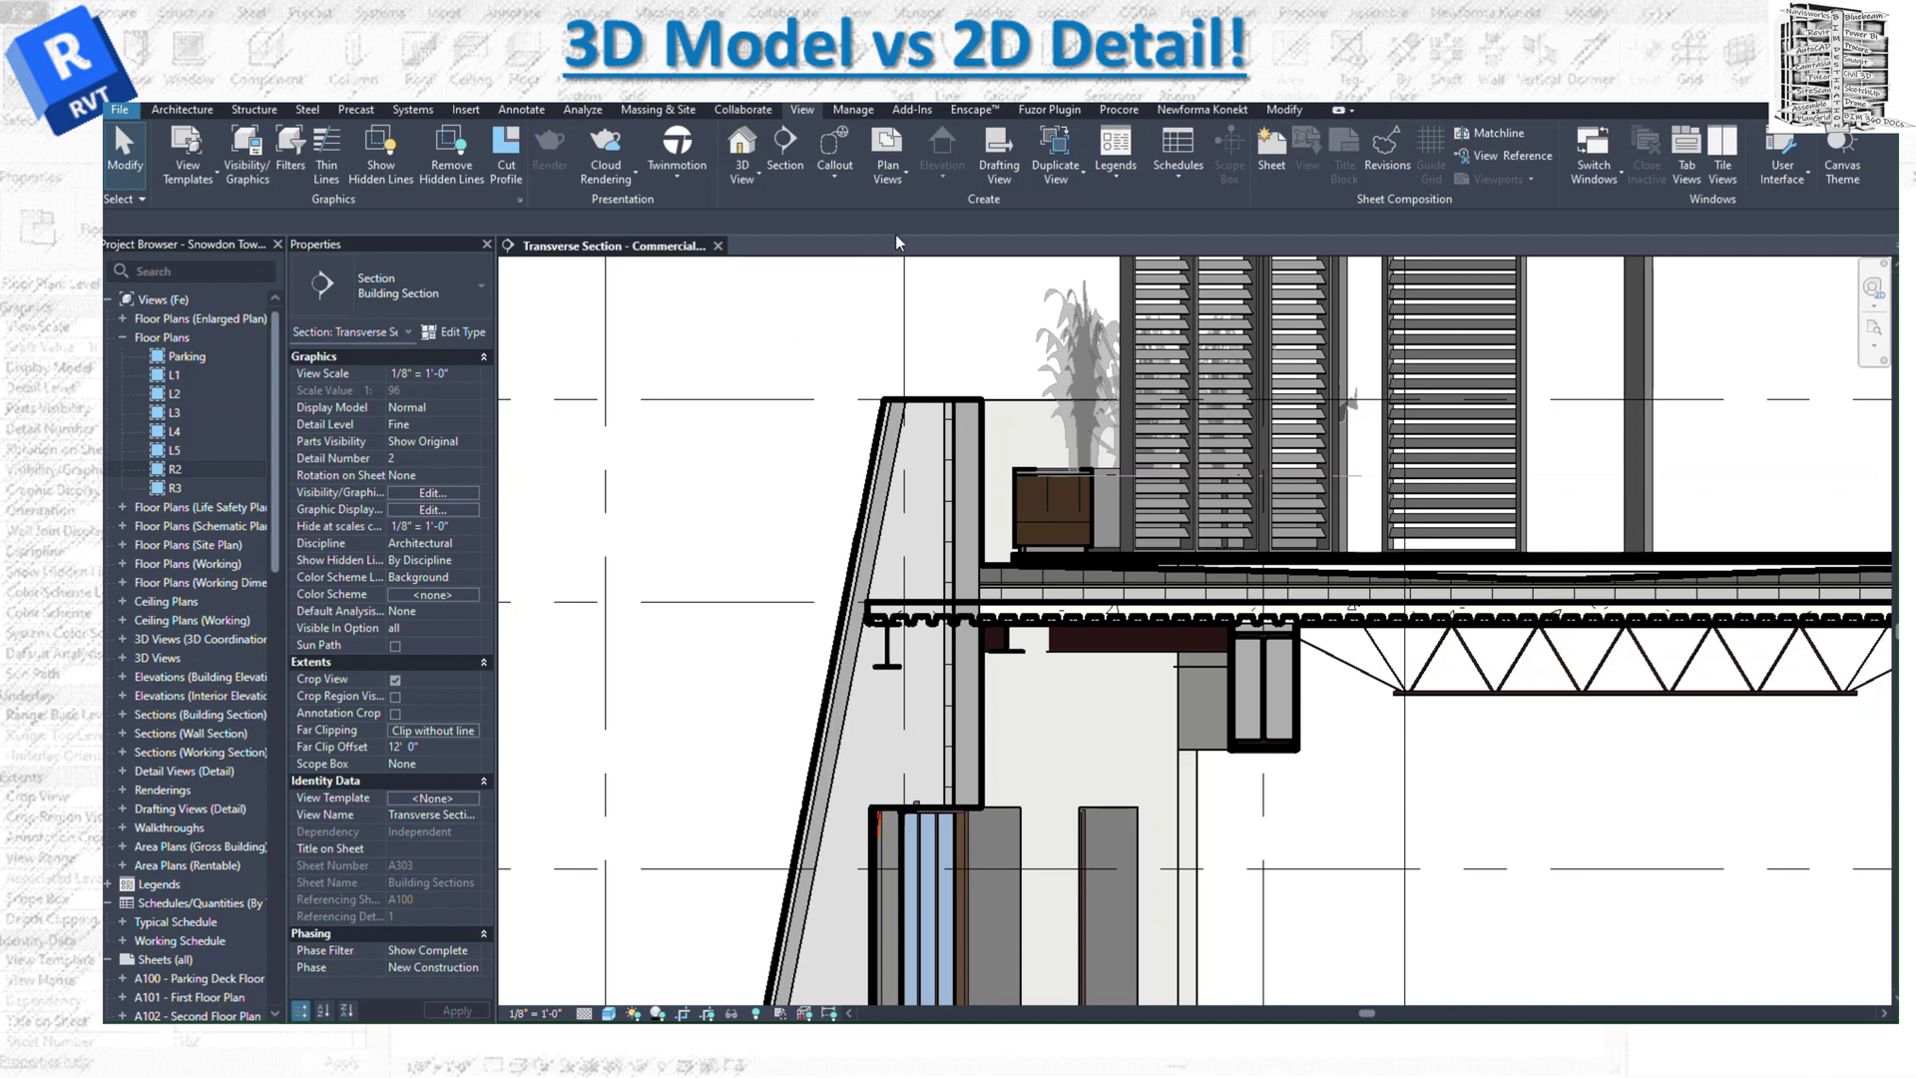
Draw an insulation batt up the parapet's inner face, from the wall/slab corner to near the top.
left_click(524, 113)
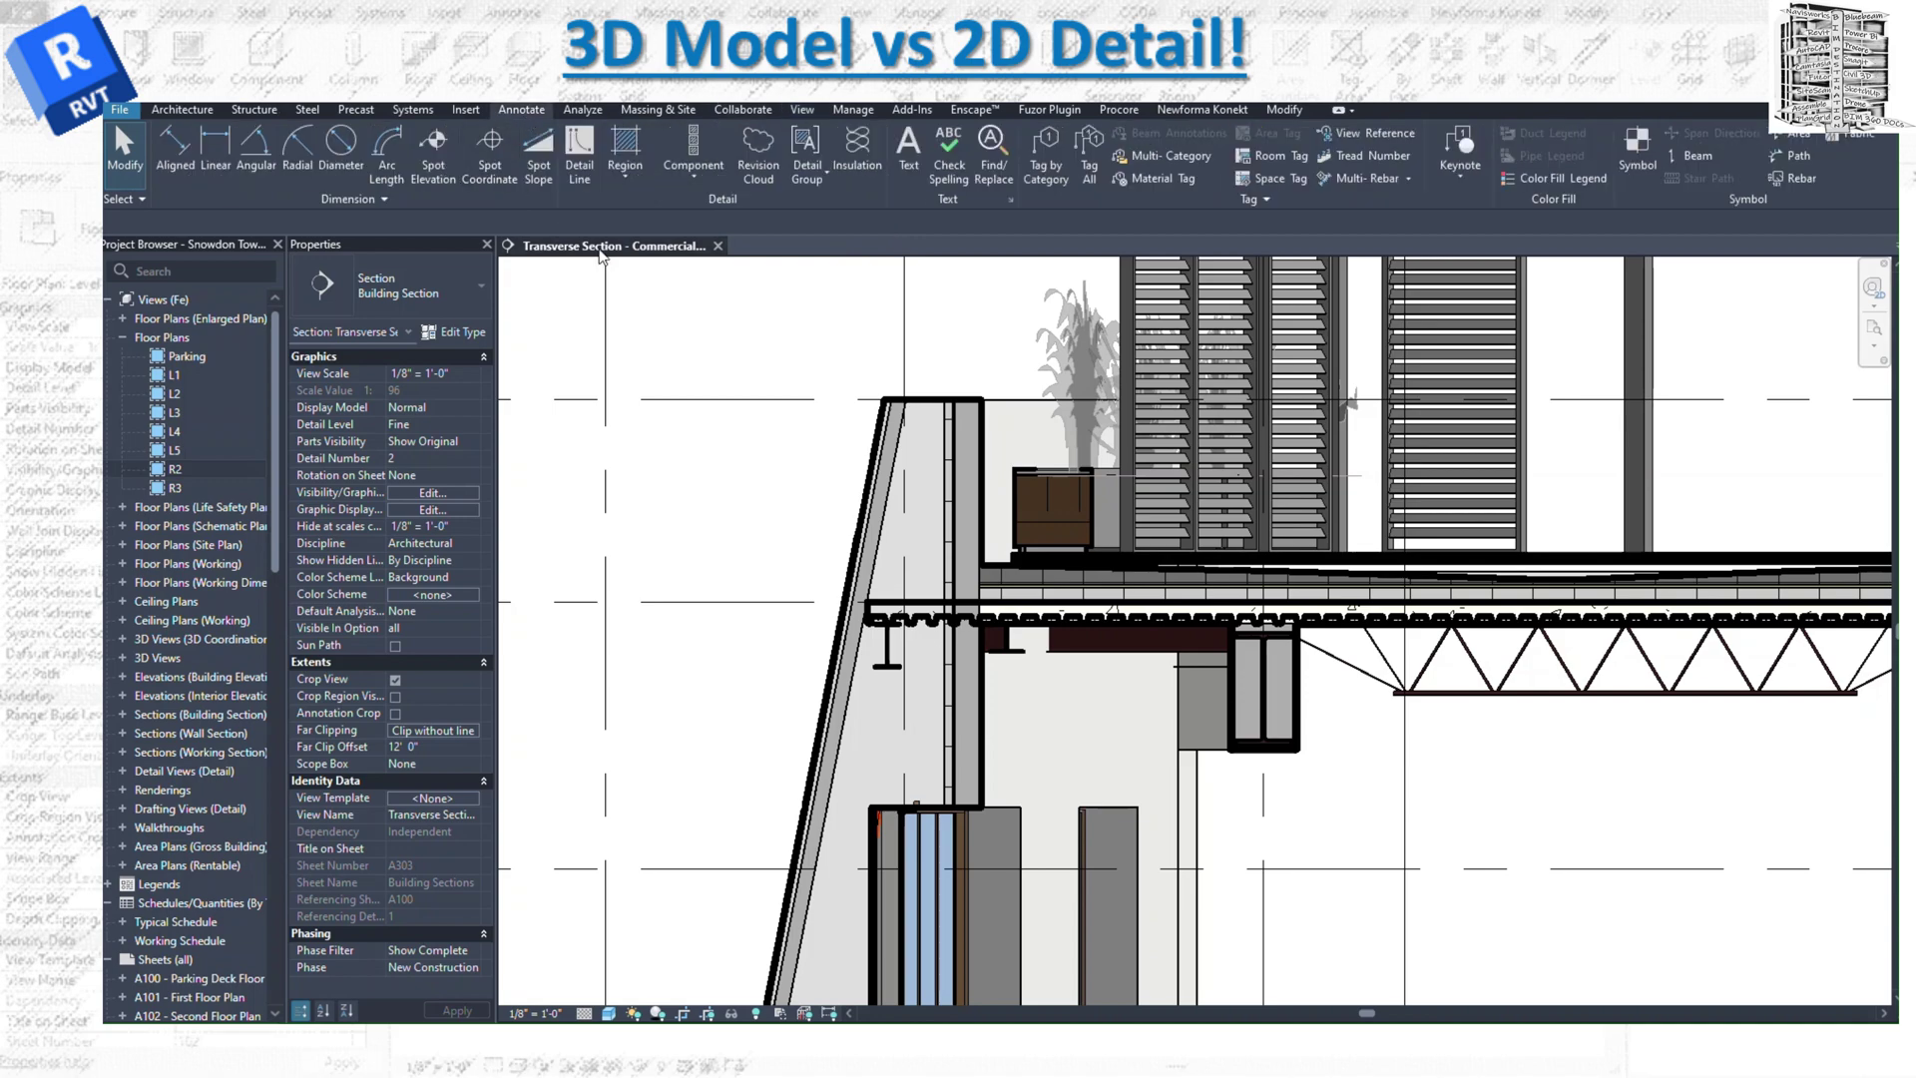
left_click(697, 182)
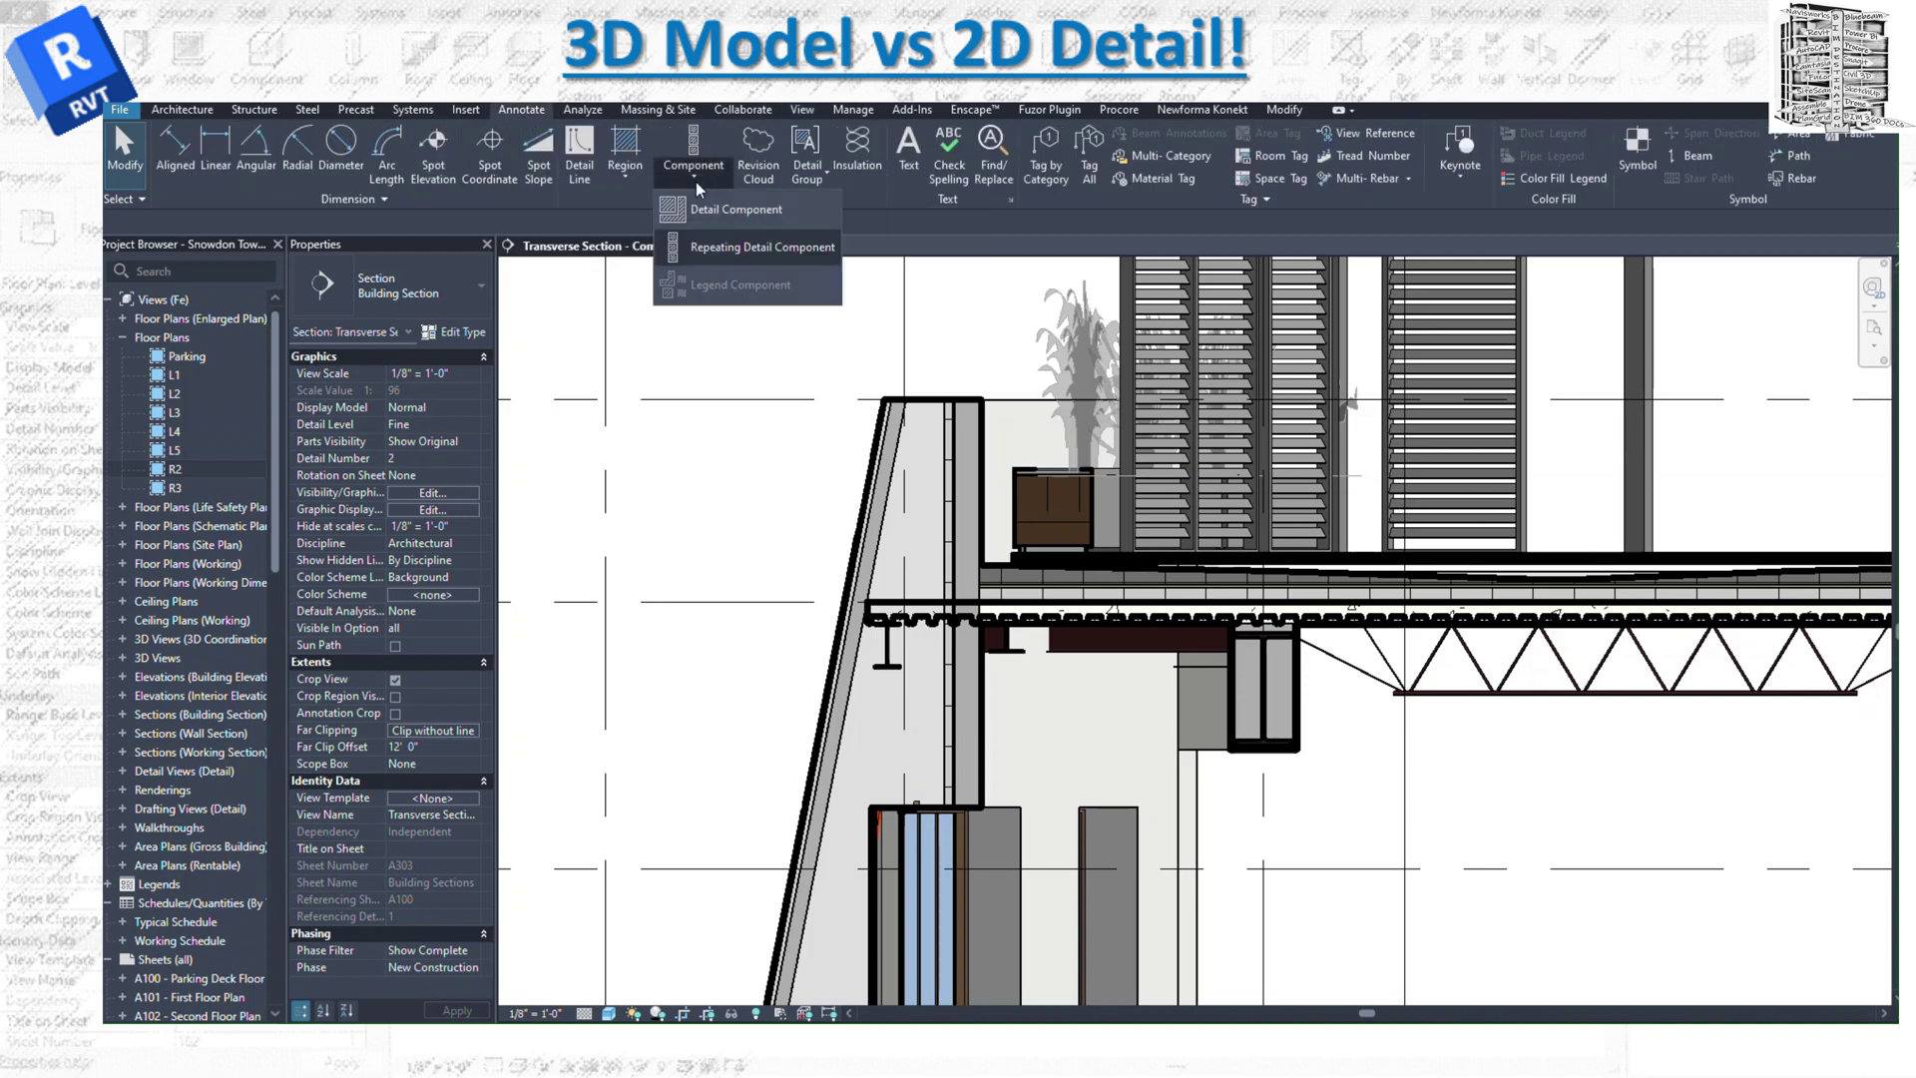
left_click(742, 249)
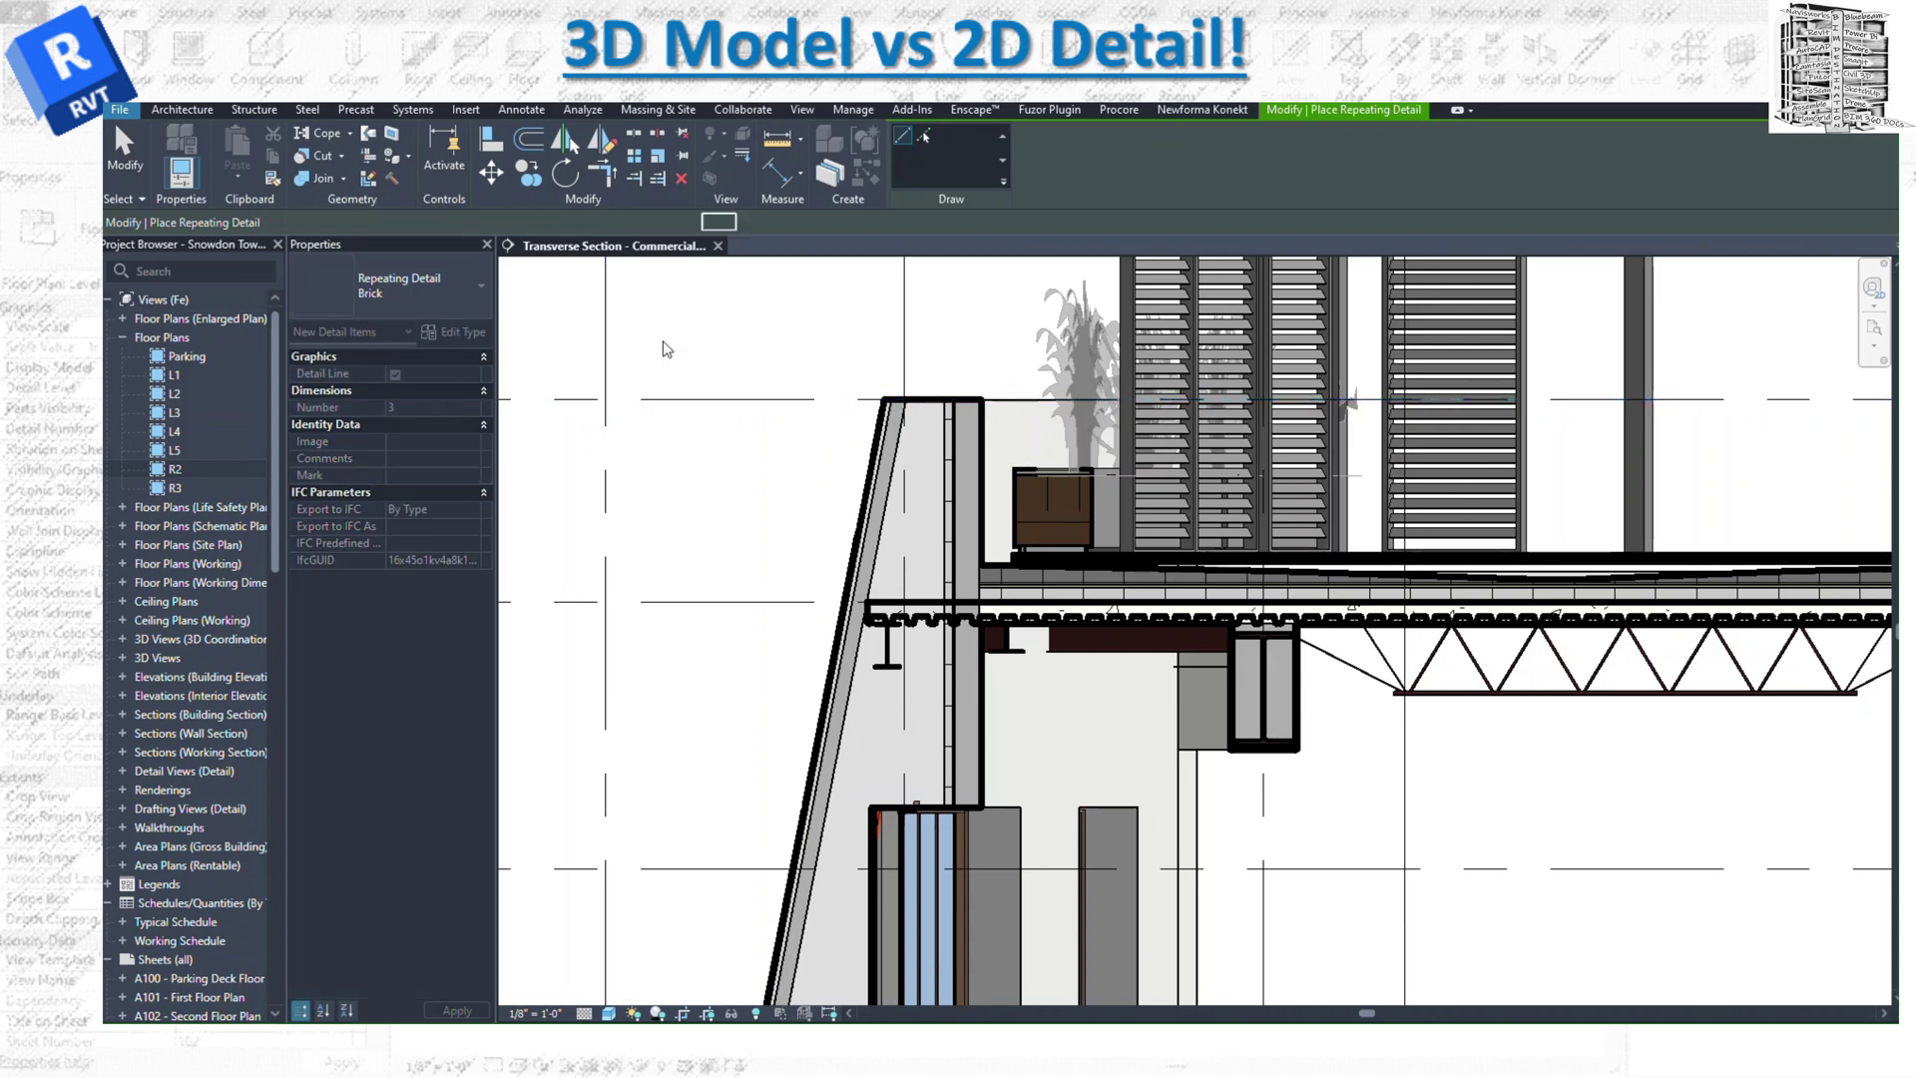
key("Escape")
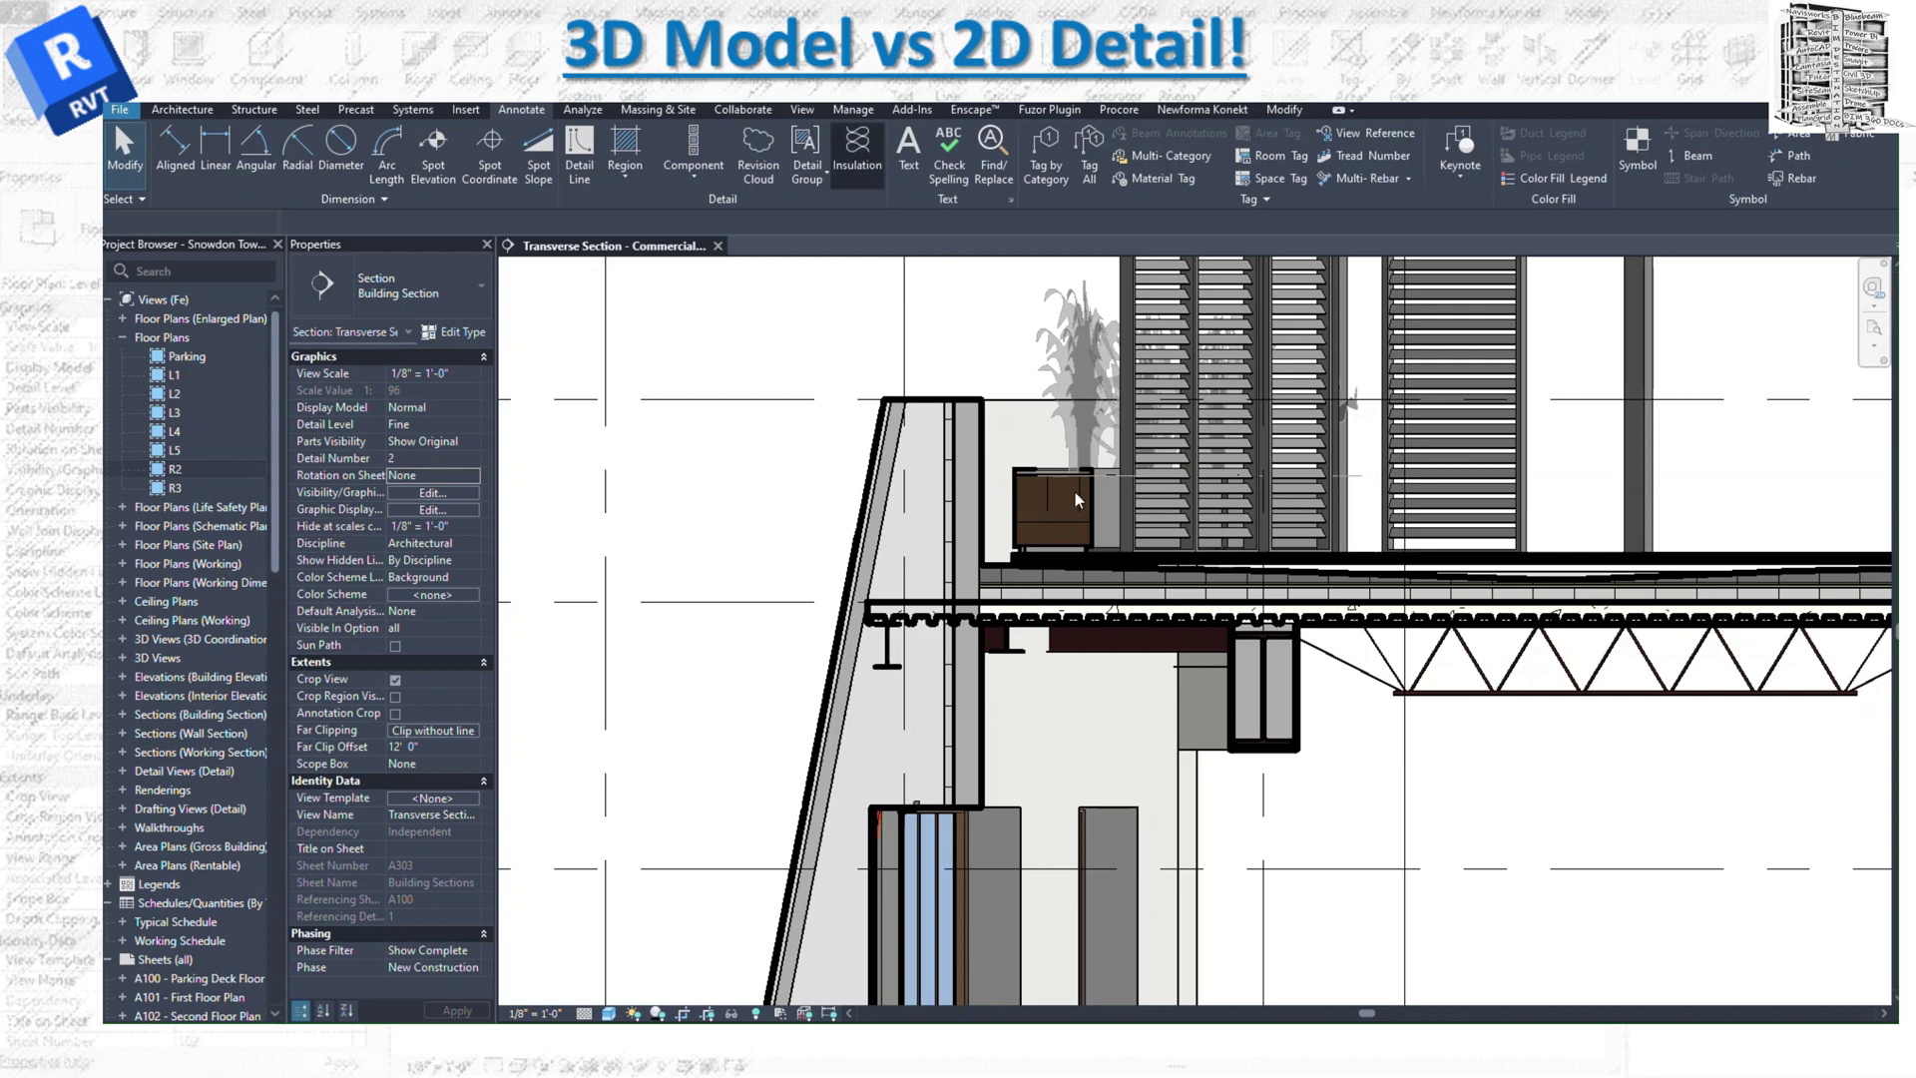
scroll(987, 557, "up", 3)
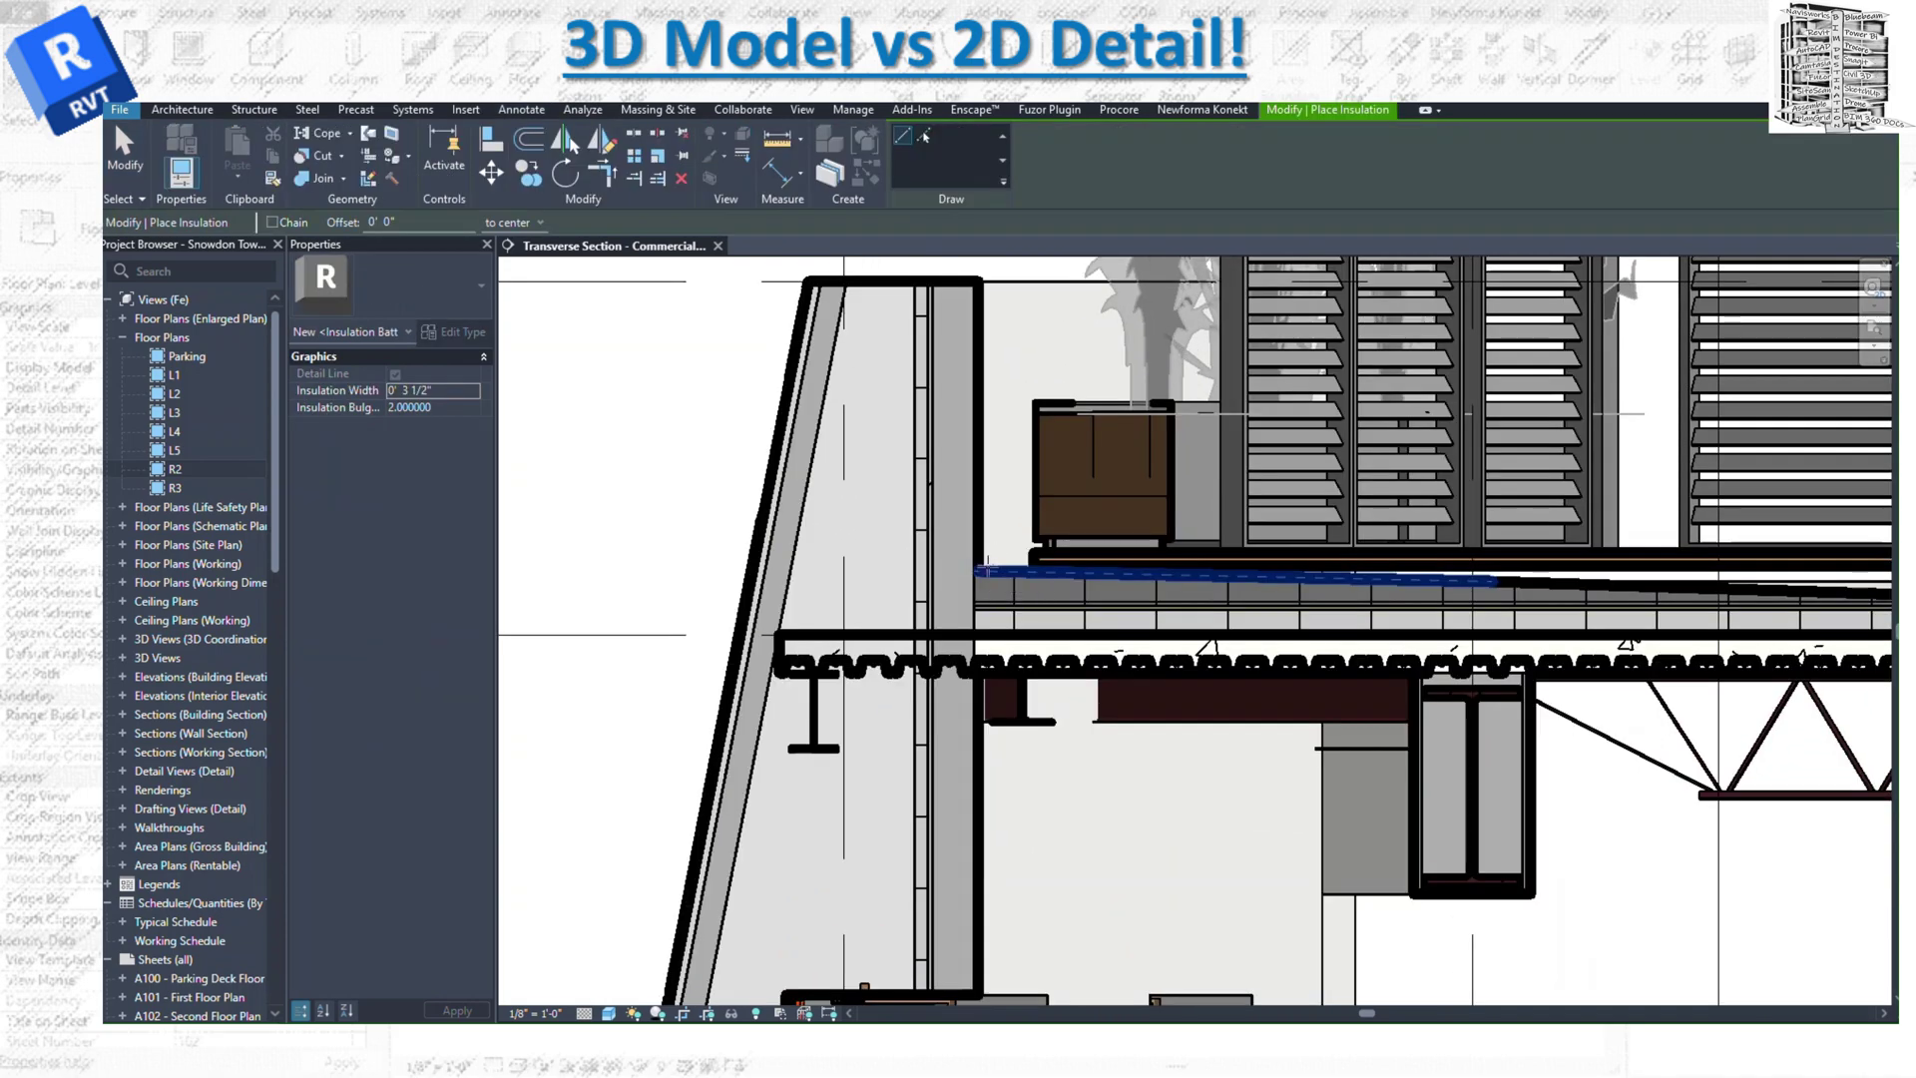
left_click(982, 571)
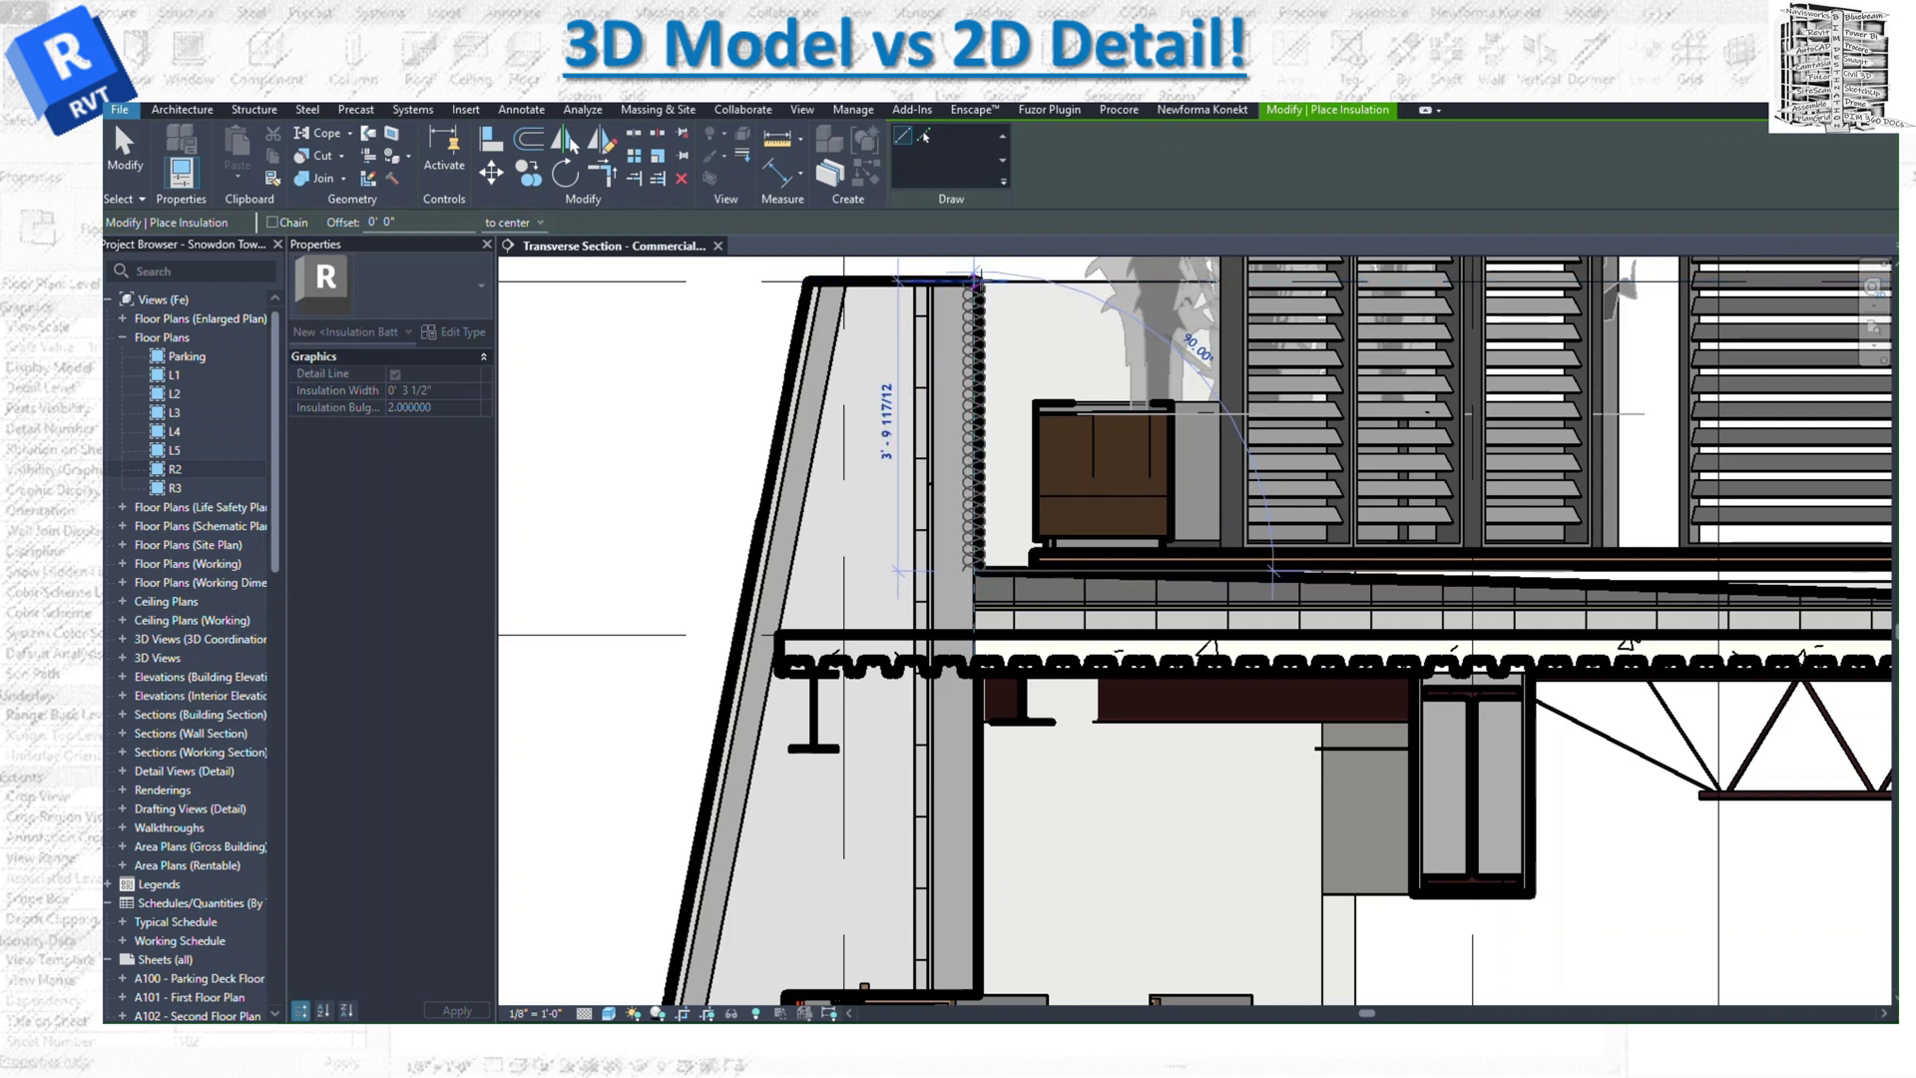
left_click(976, 280)
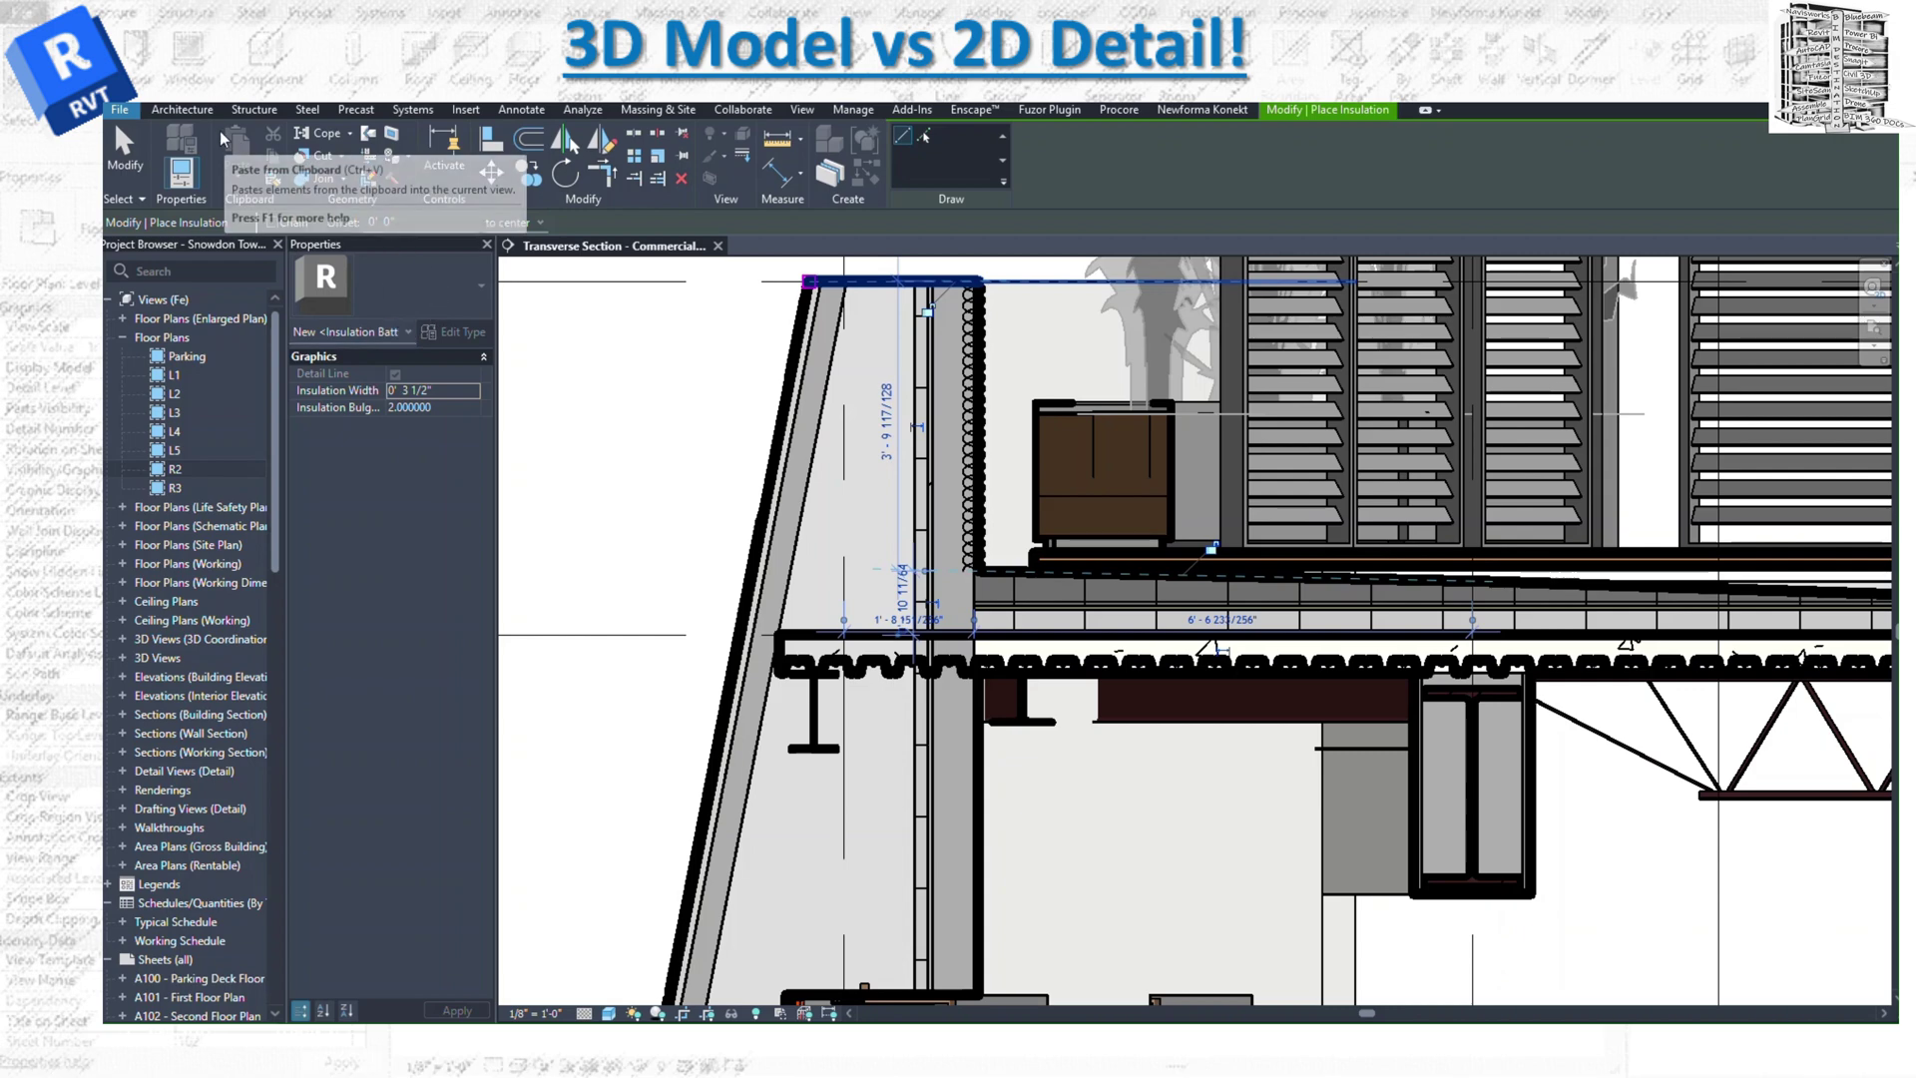
key("Escape")
key("Escape")
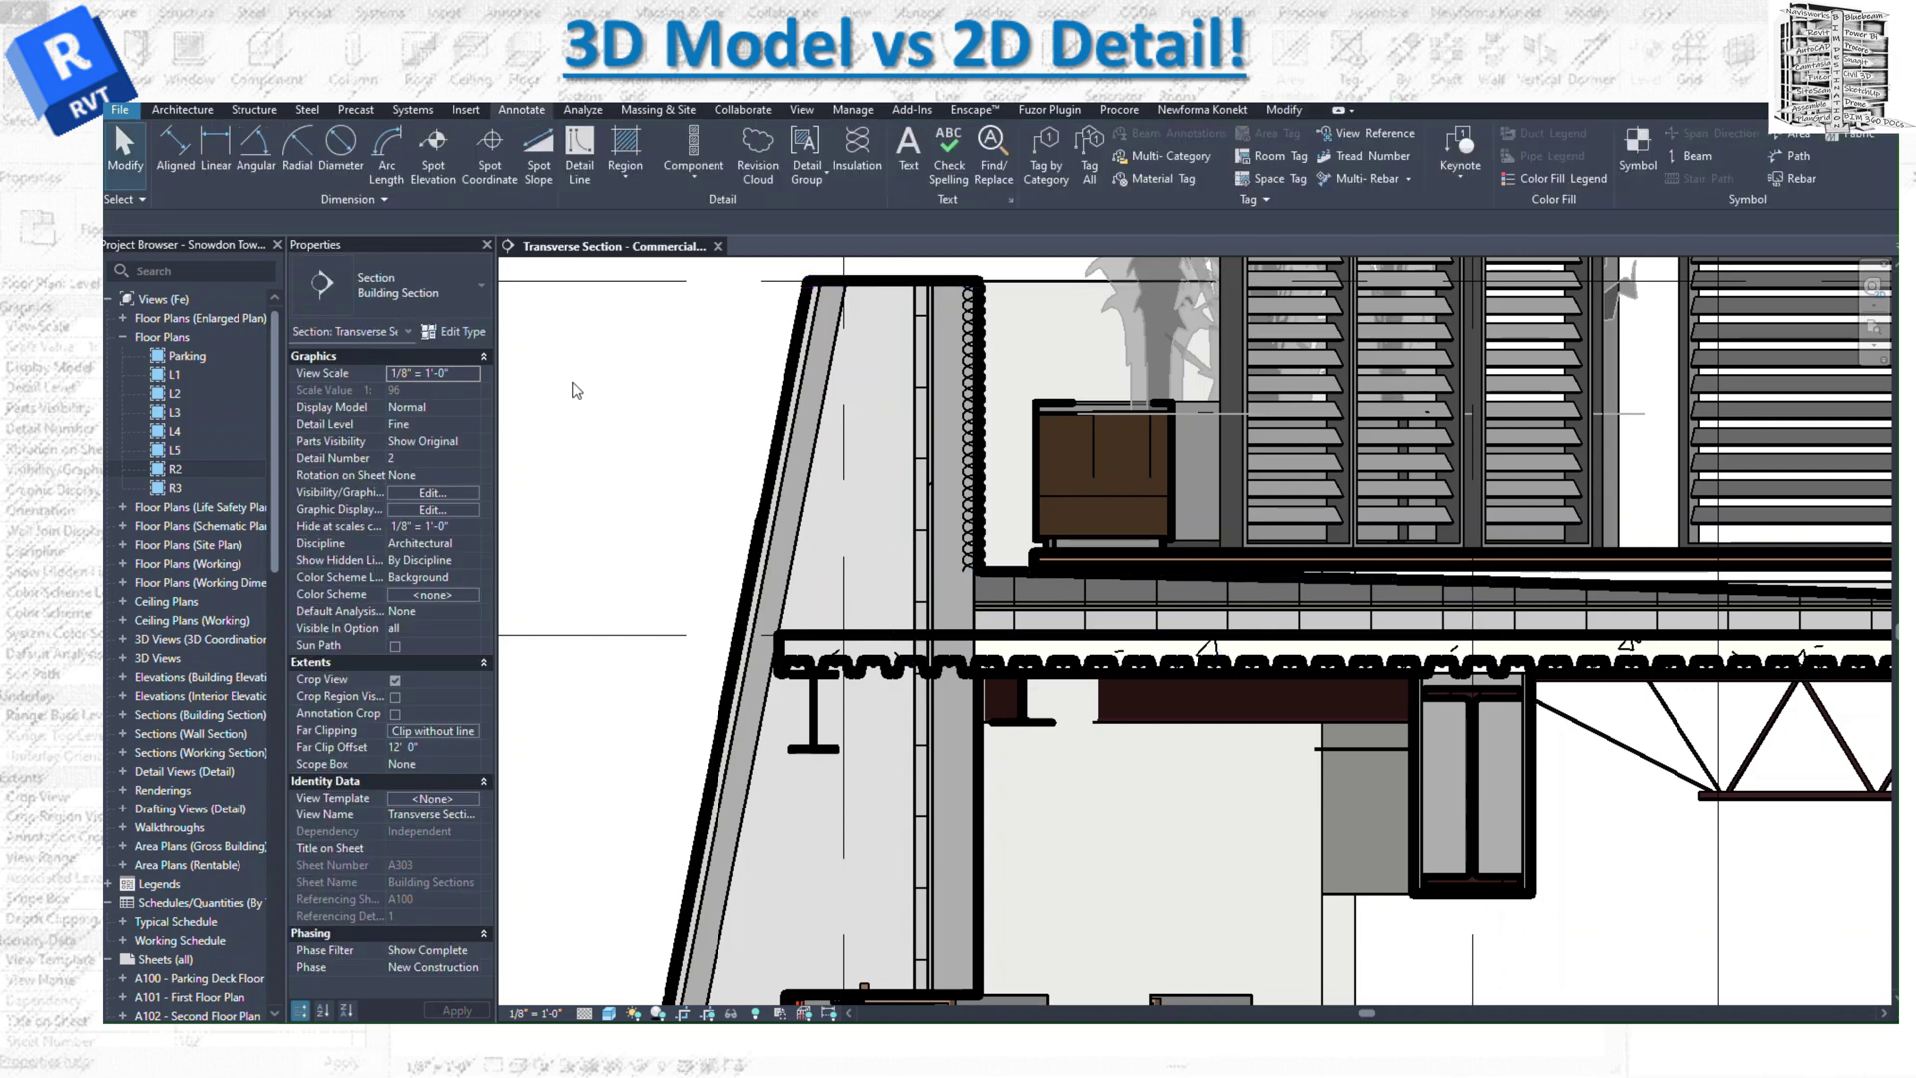
Place a repeating Brick detail from the slab edge up to the parapet top.
left_click(716, 190)
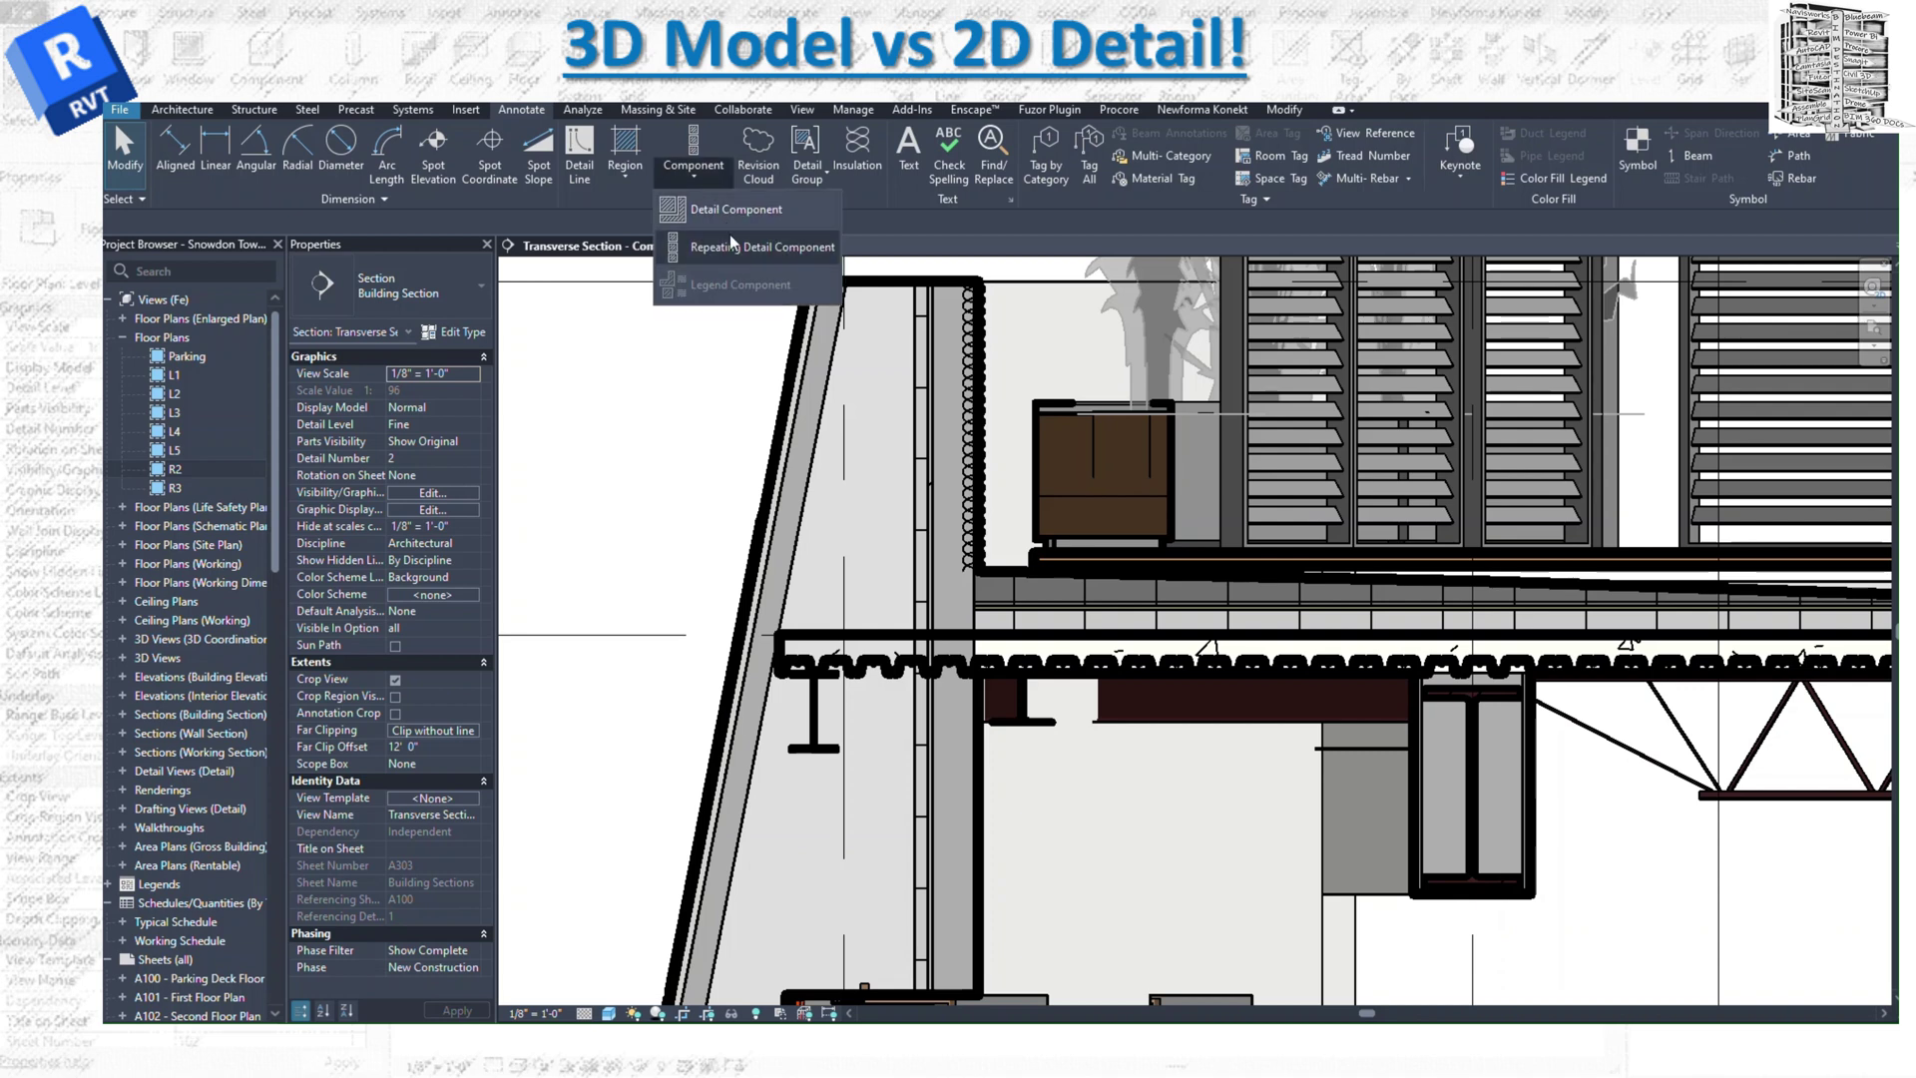
left_click(738, 251)
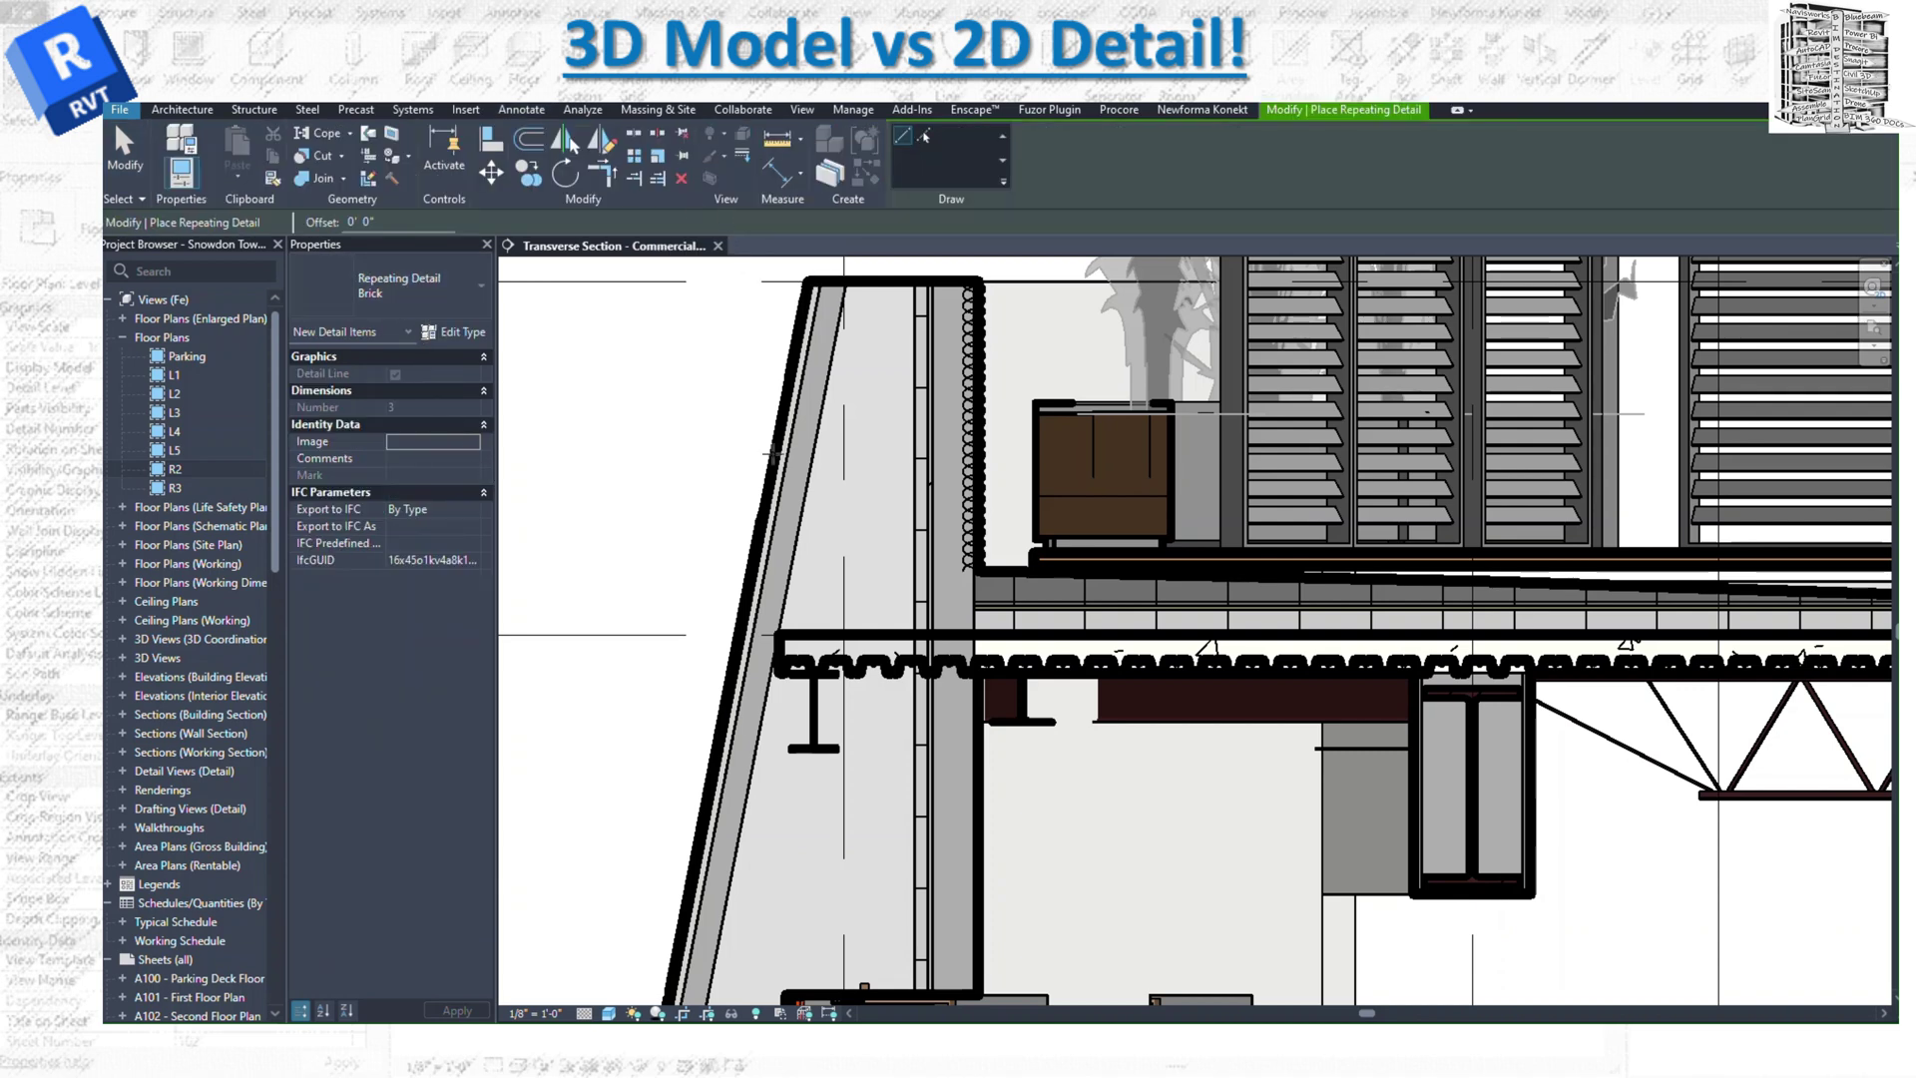
scroll(995, 571, "up", 1)
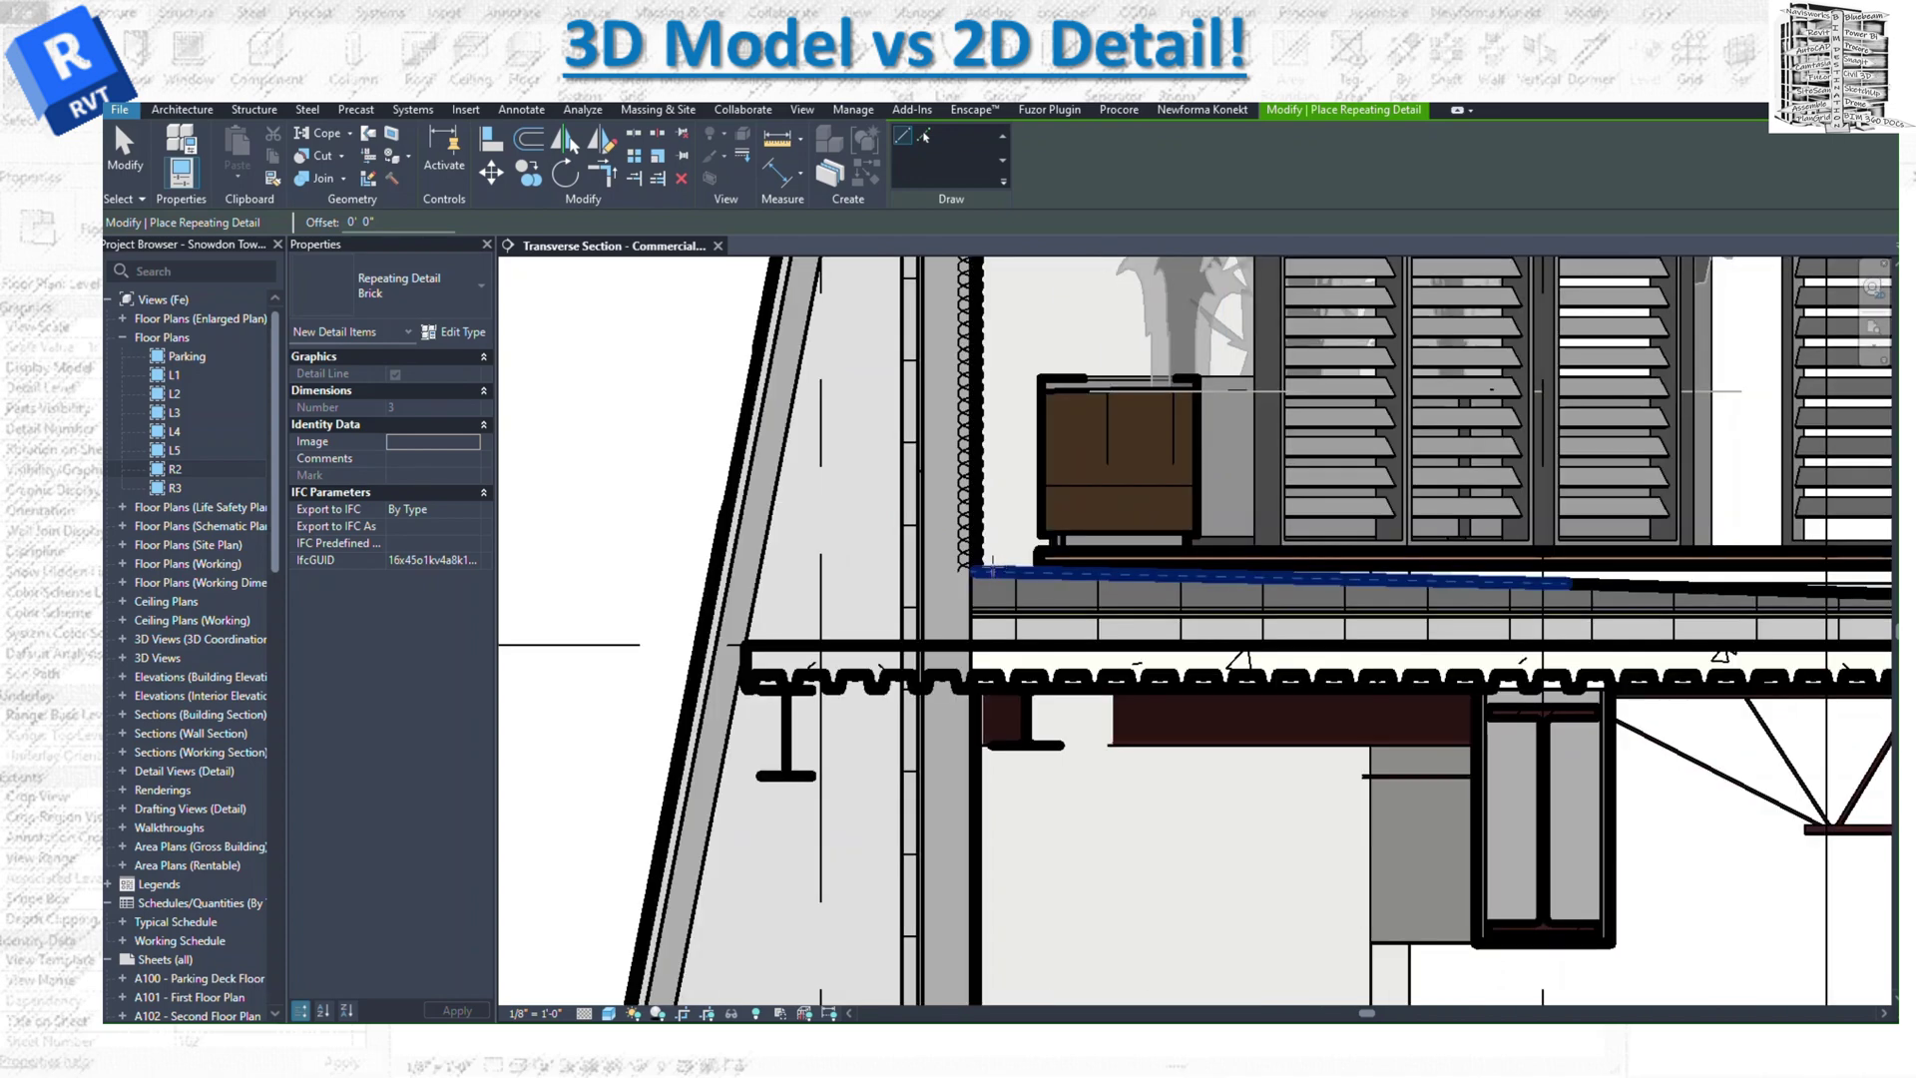
left_click(993, 569)
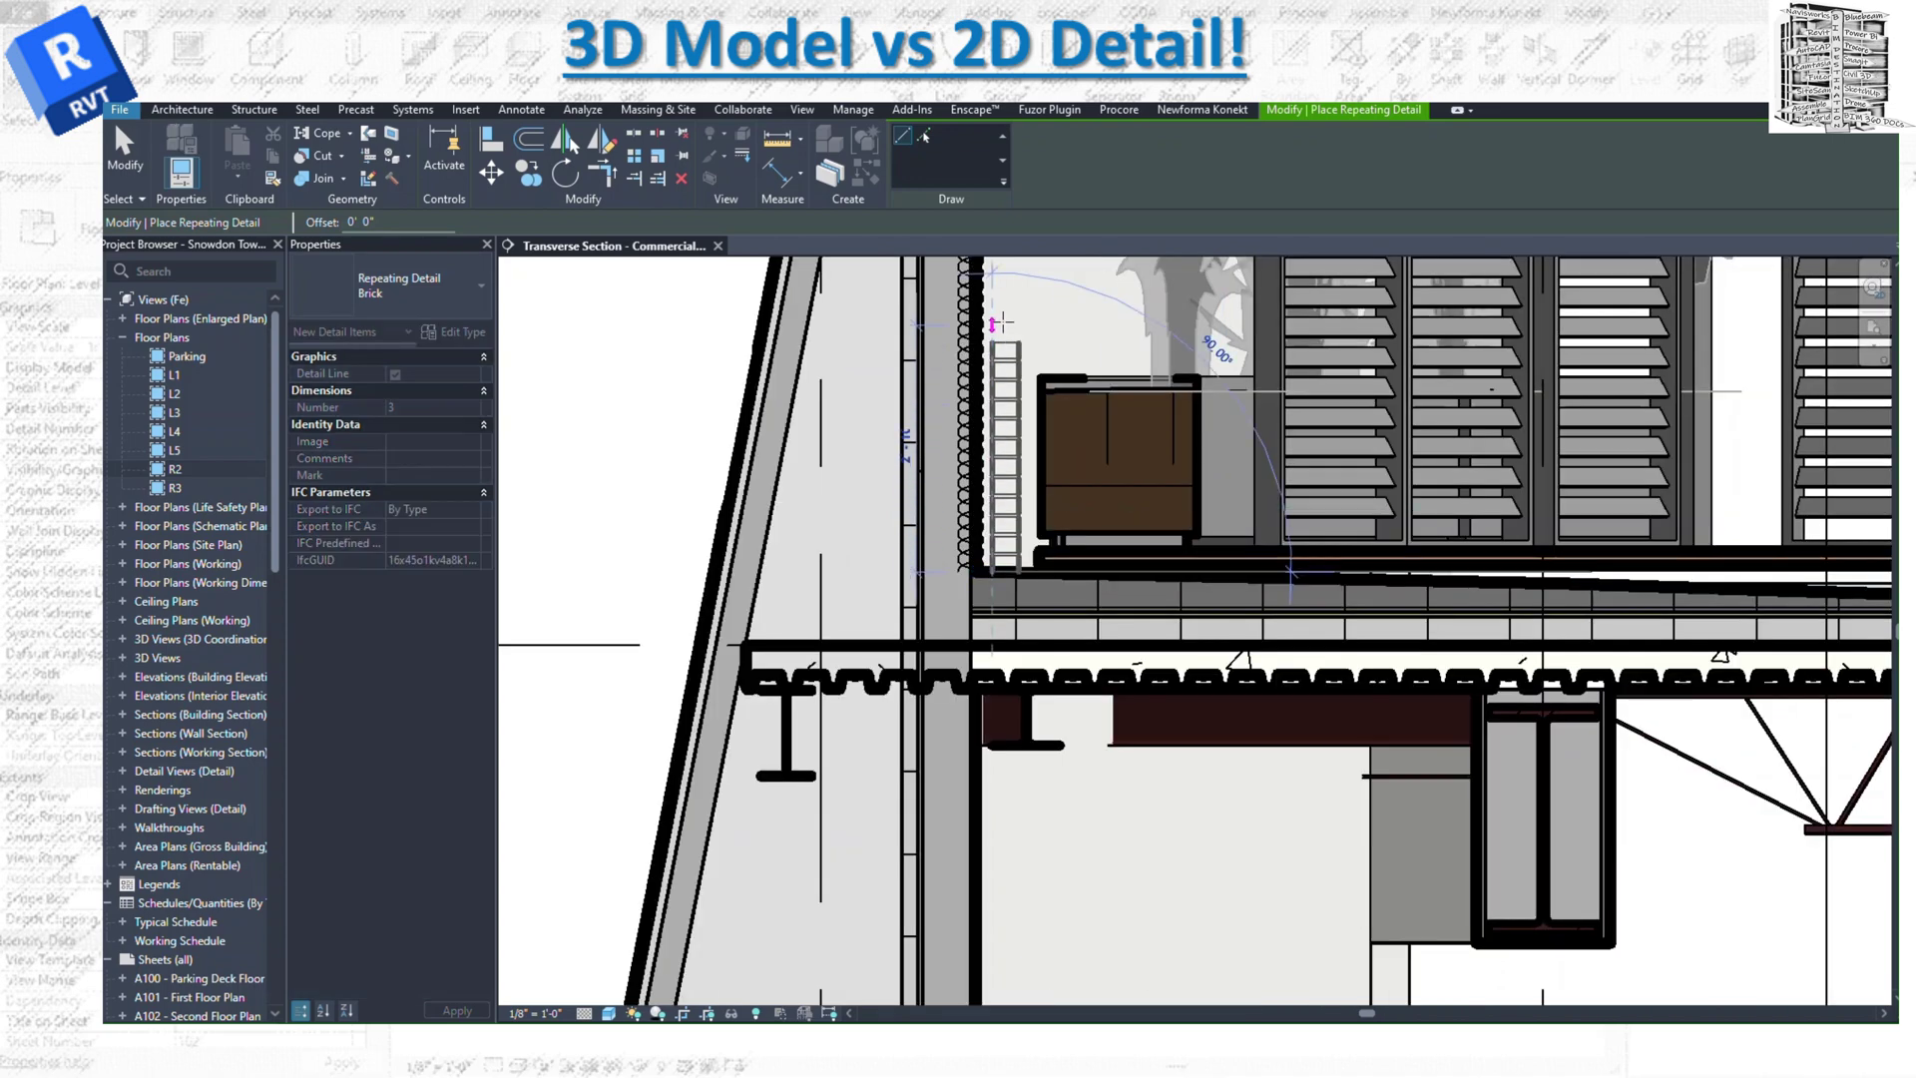
scroll(995, 324, "down", 1)
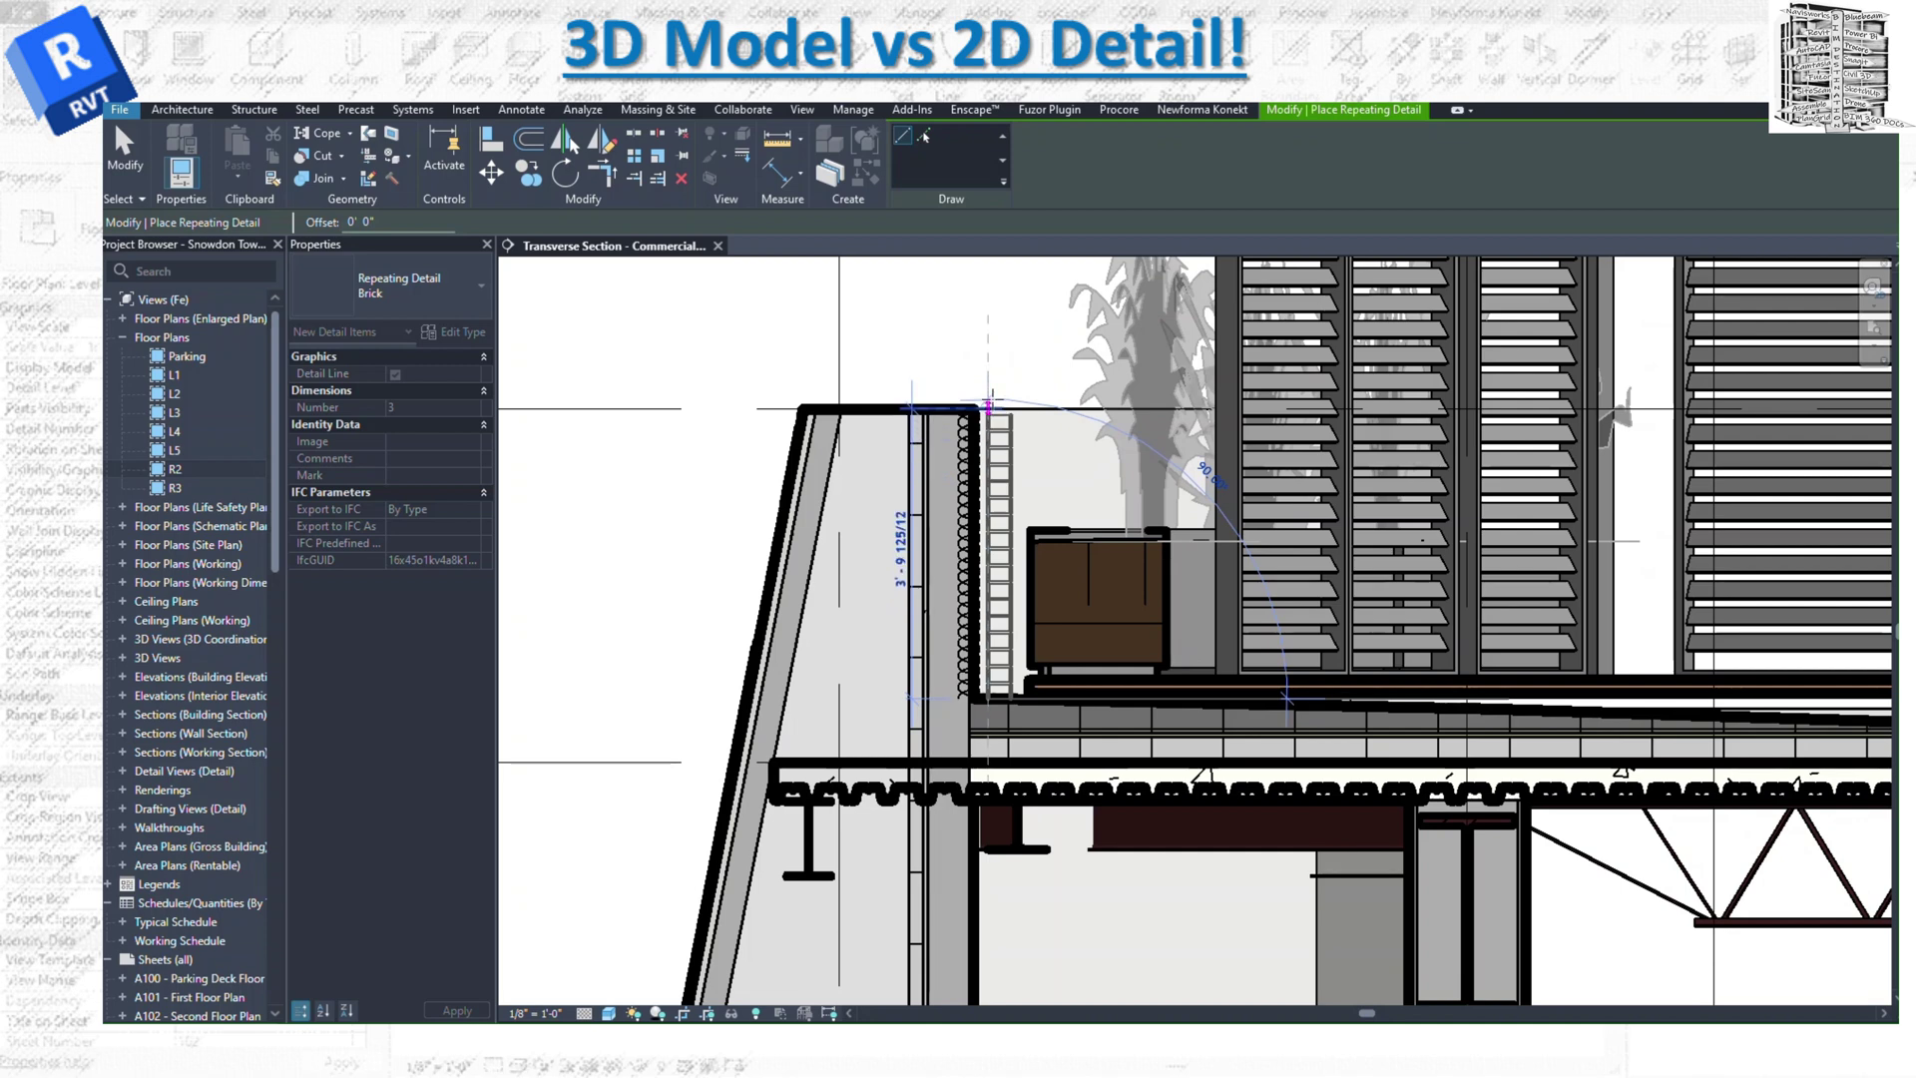
left_click(991, 407)
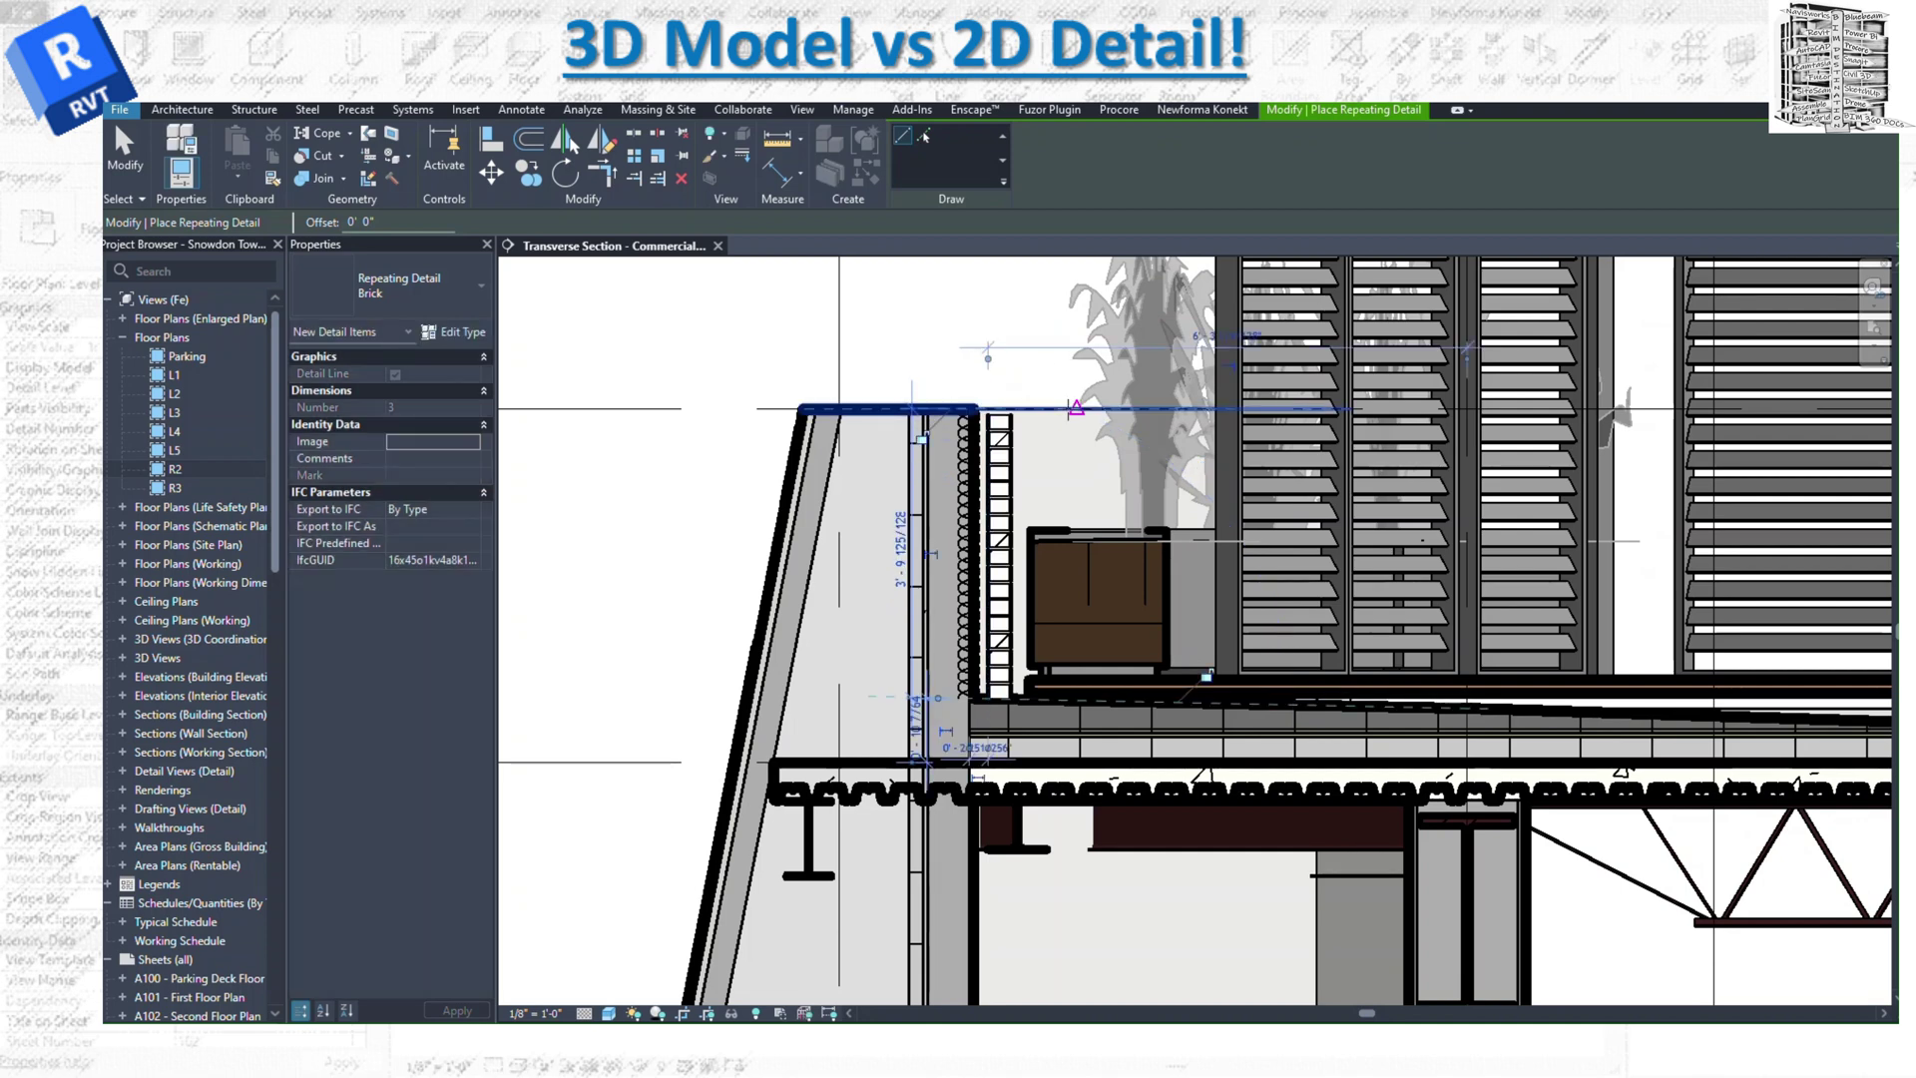
key("Escape")
key("Escape")
Delete the insulation batt, then open the default {3D} view of the site.
left_click(966, 544)
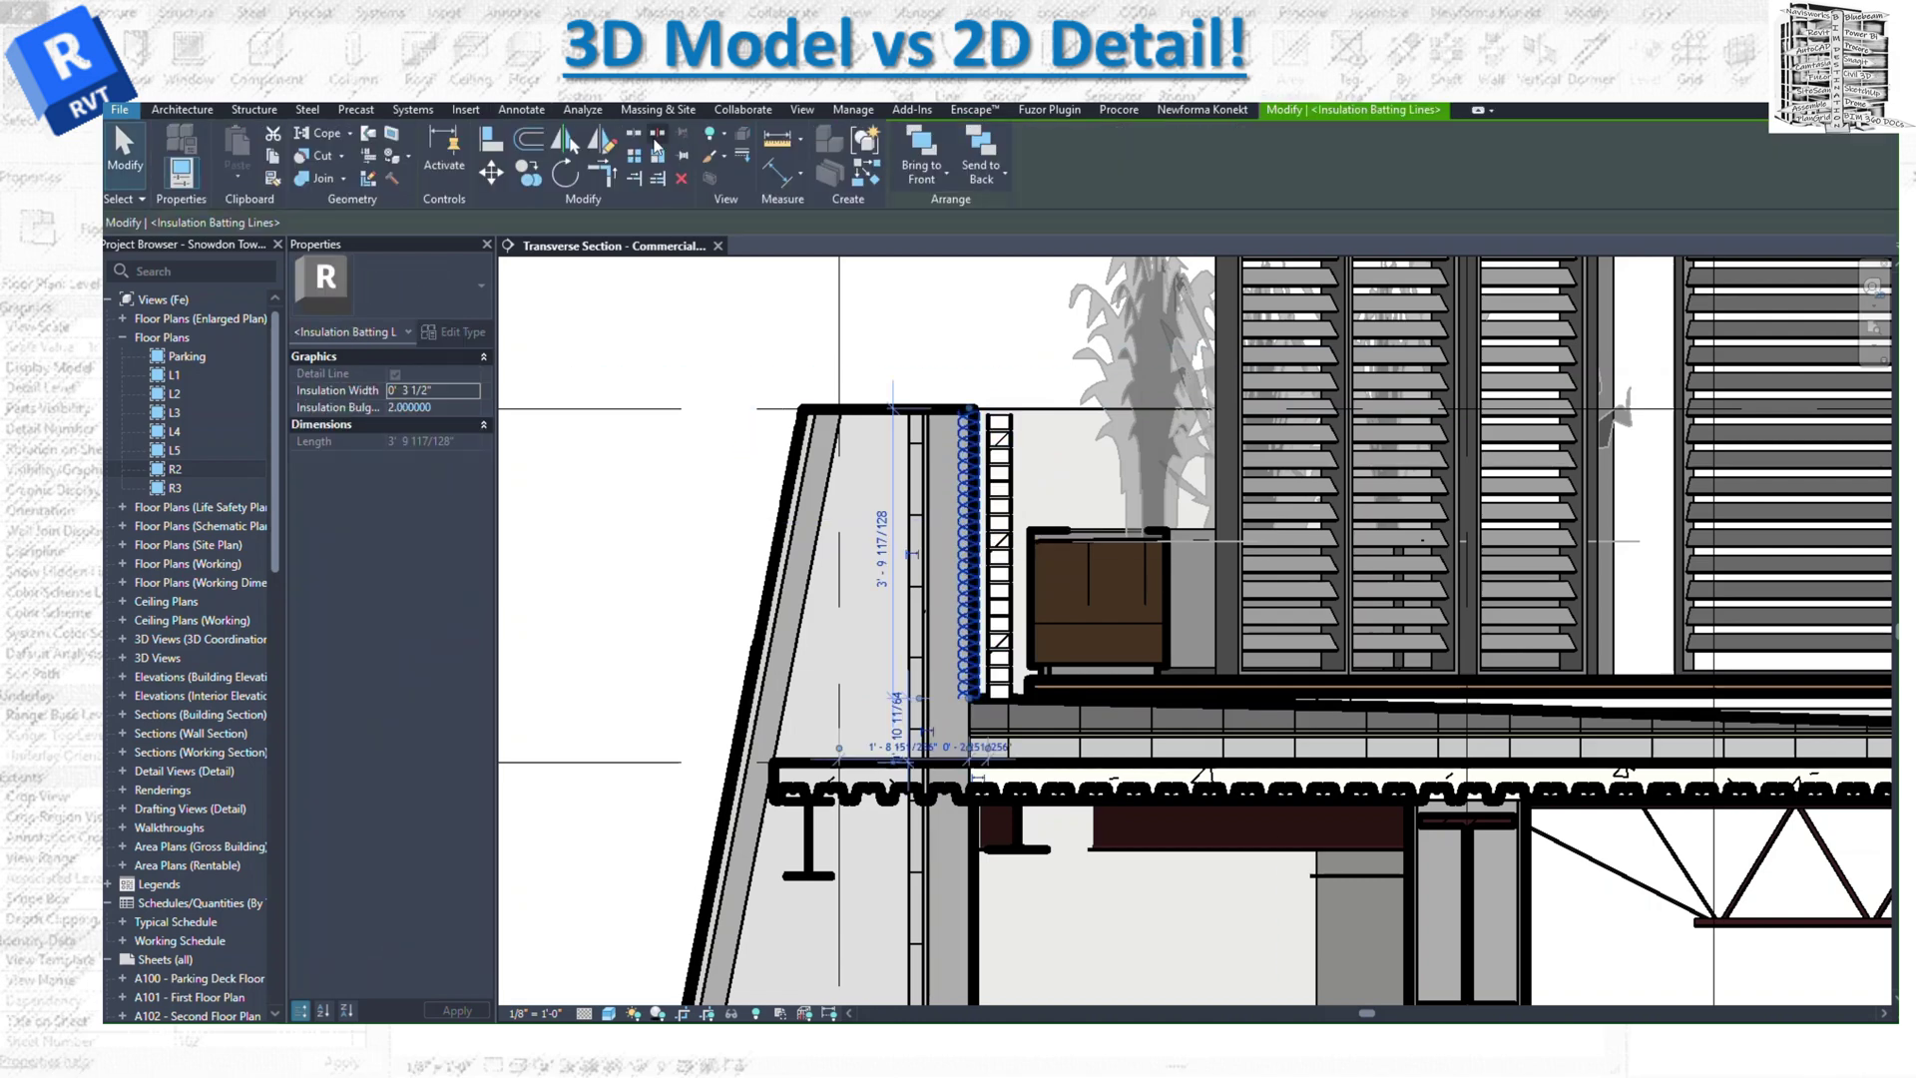
left_click(491, 173)
scroll(970, 508, "up", 2)
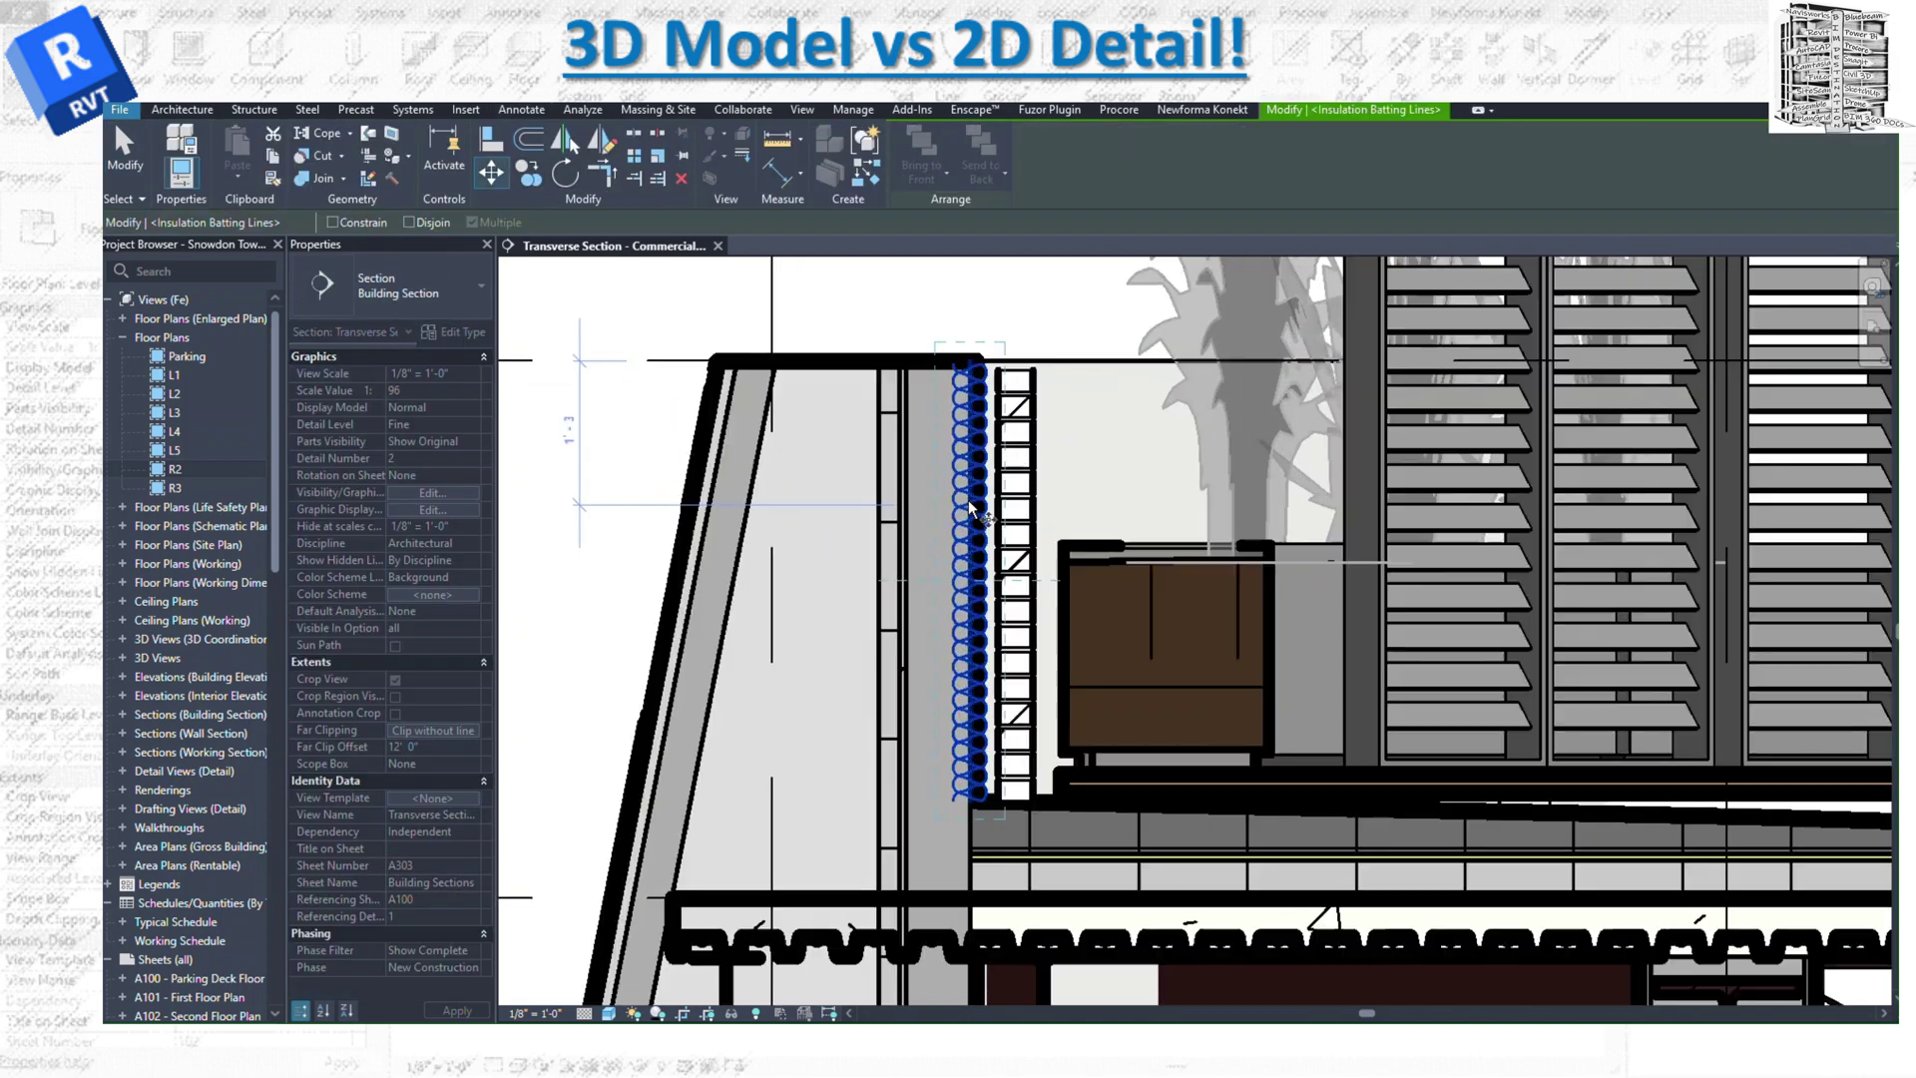
left_click(973, 507)
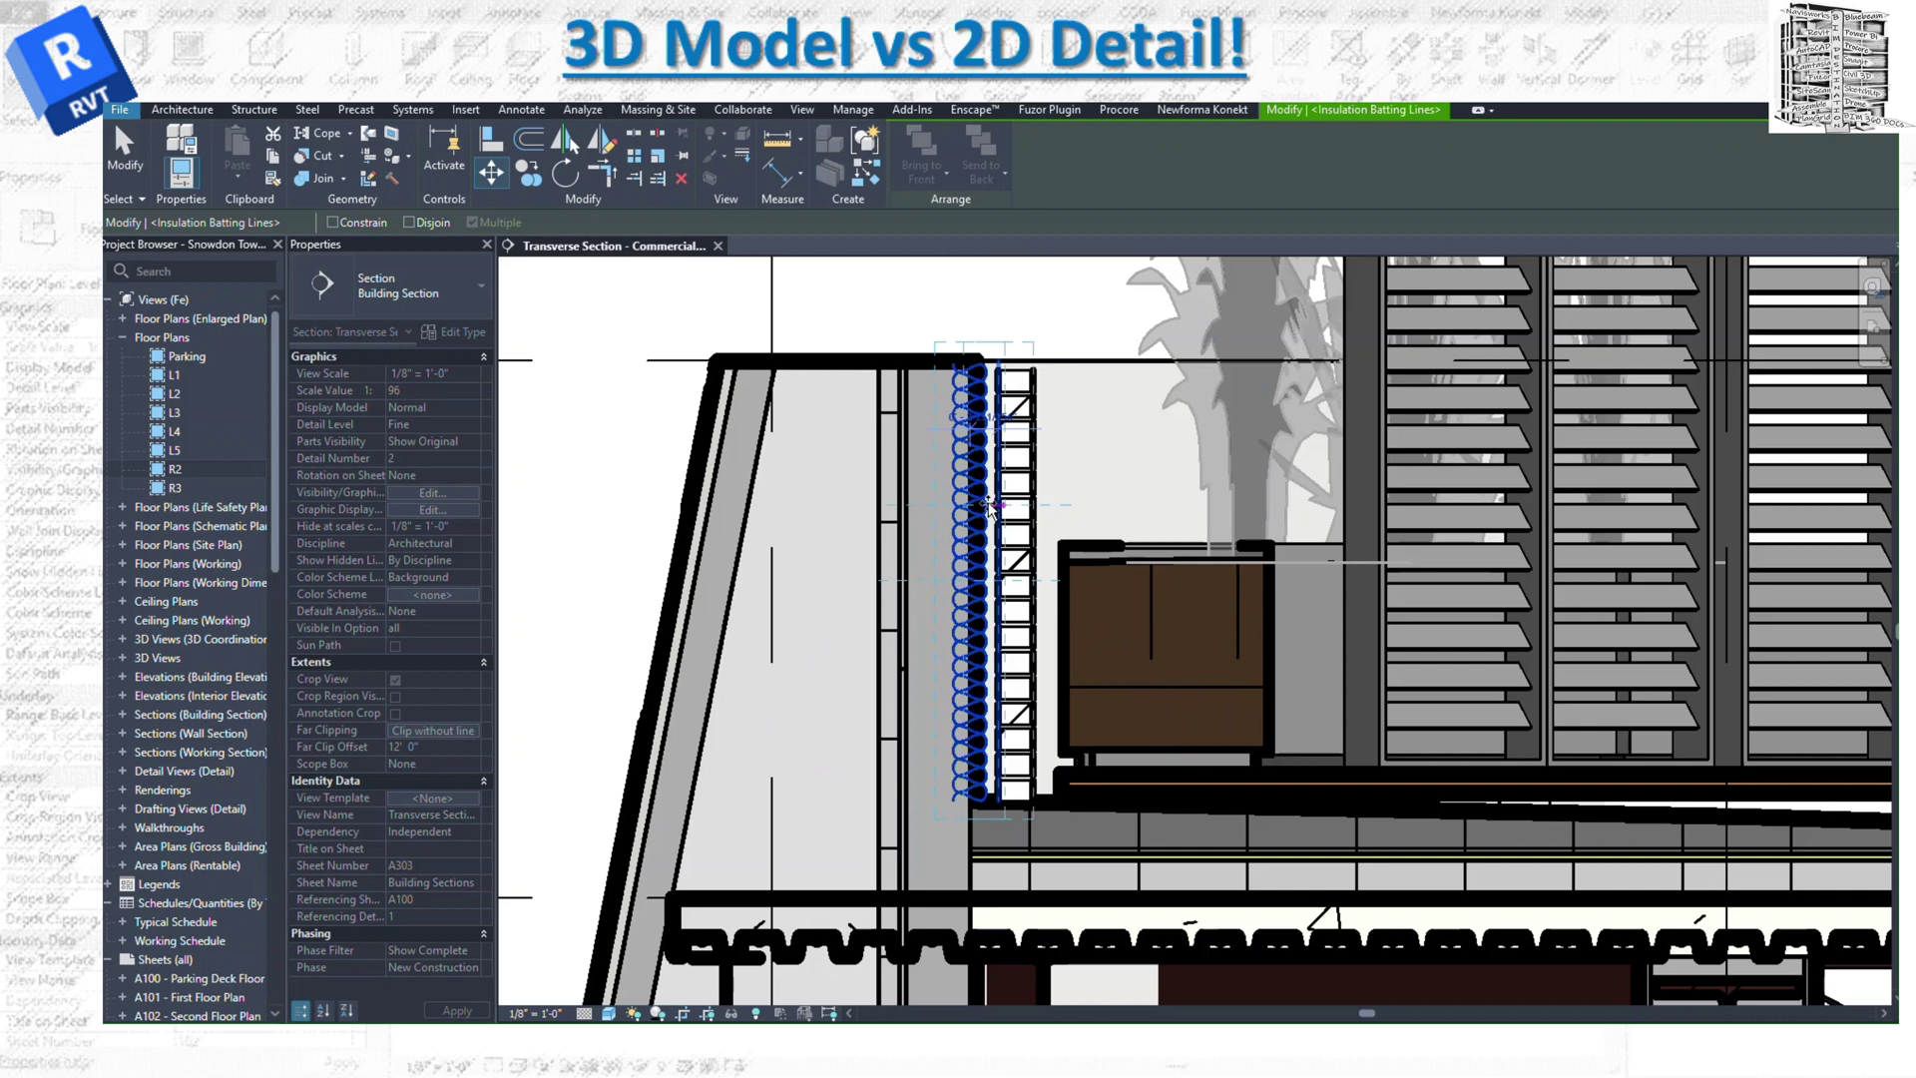
key("Escape")
key("Delete")
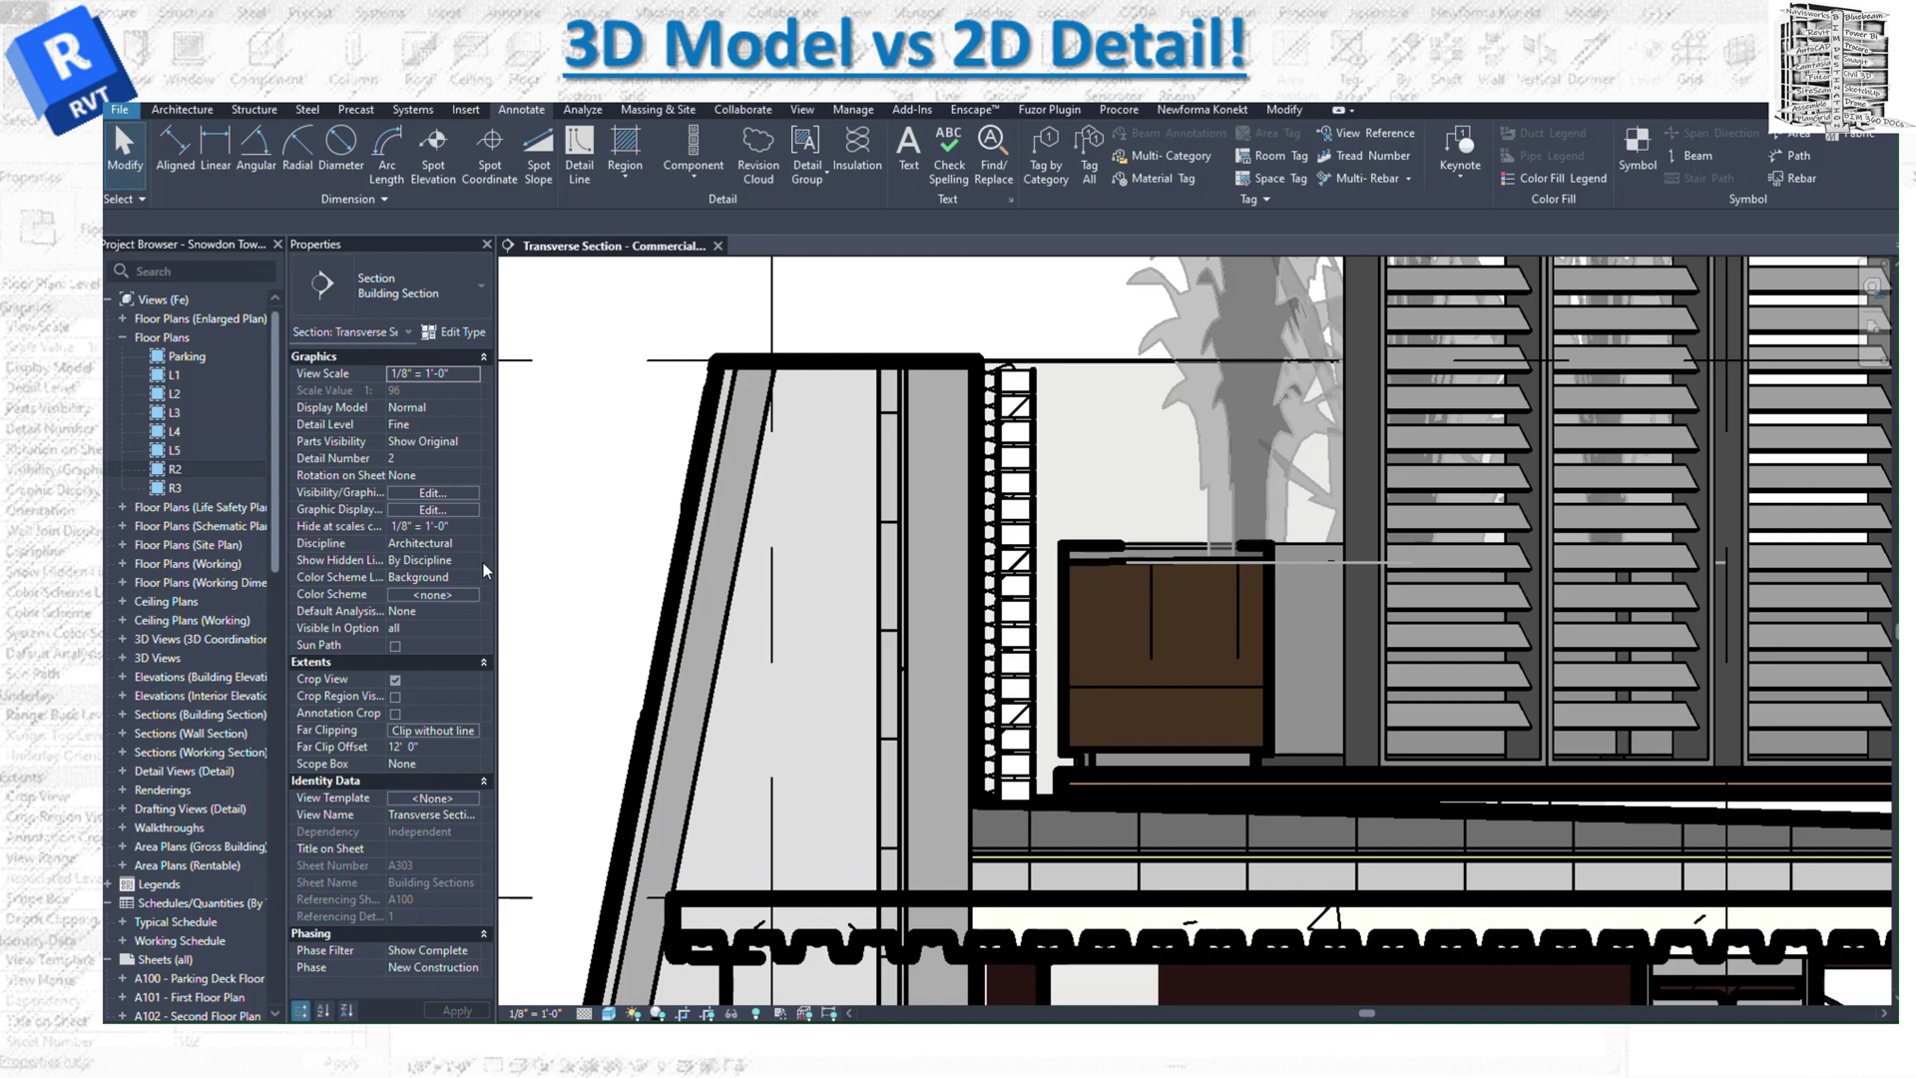
left_click(812, 111)
left_click(748, 141)
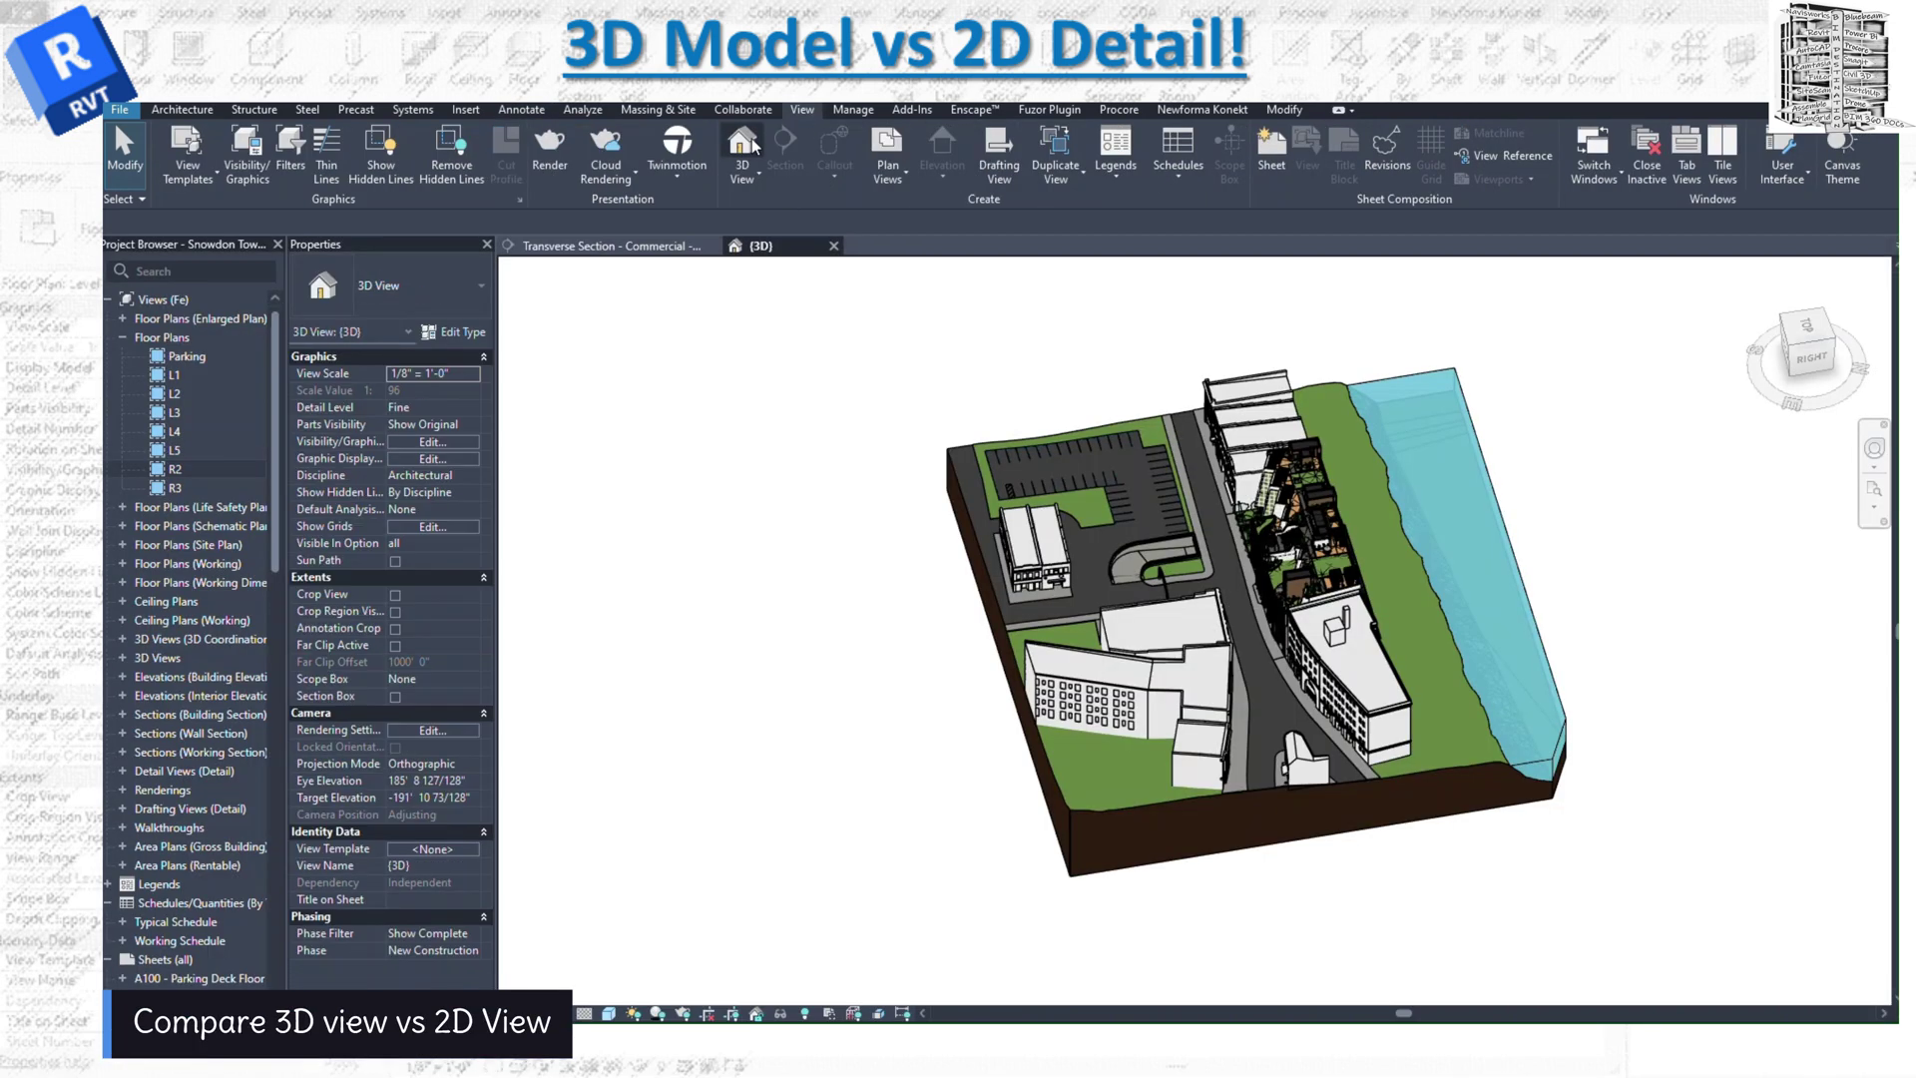
Tile the 3D view beside the section, zoom 3D into the courtyard, and pan the section to the wall and planter.
left_click(1737, 159)
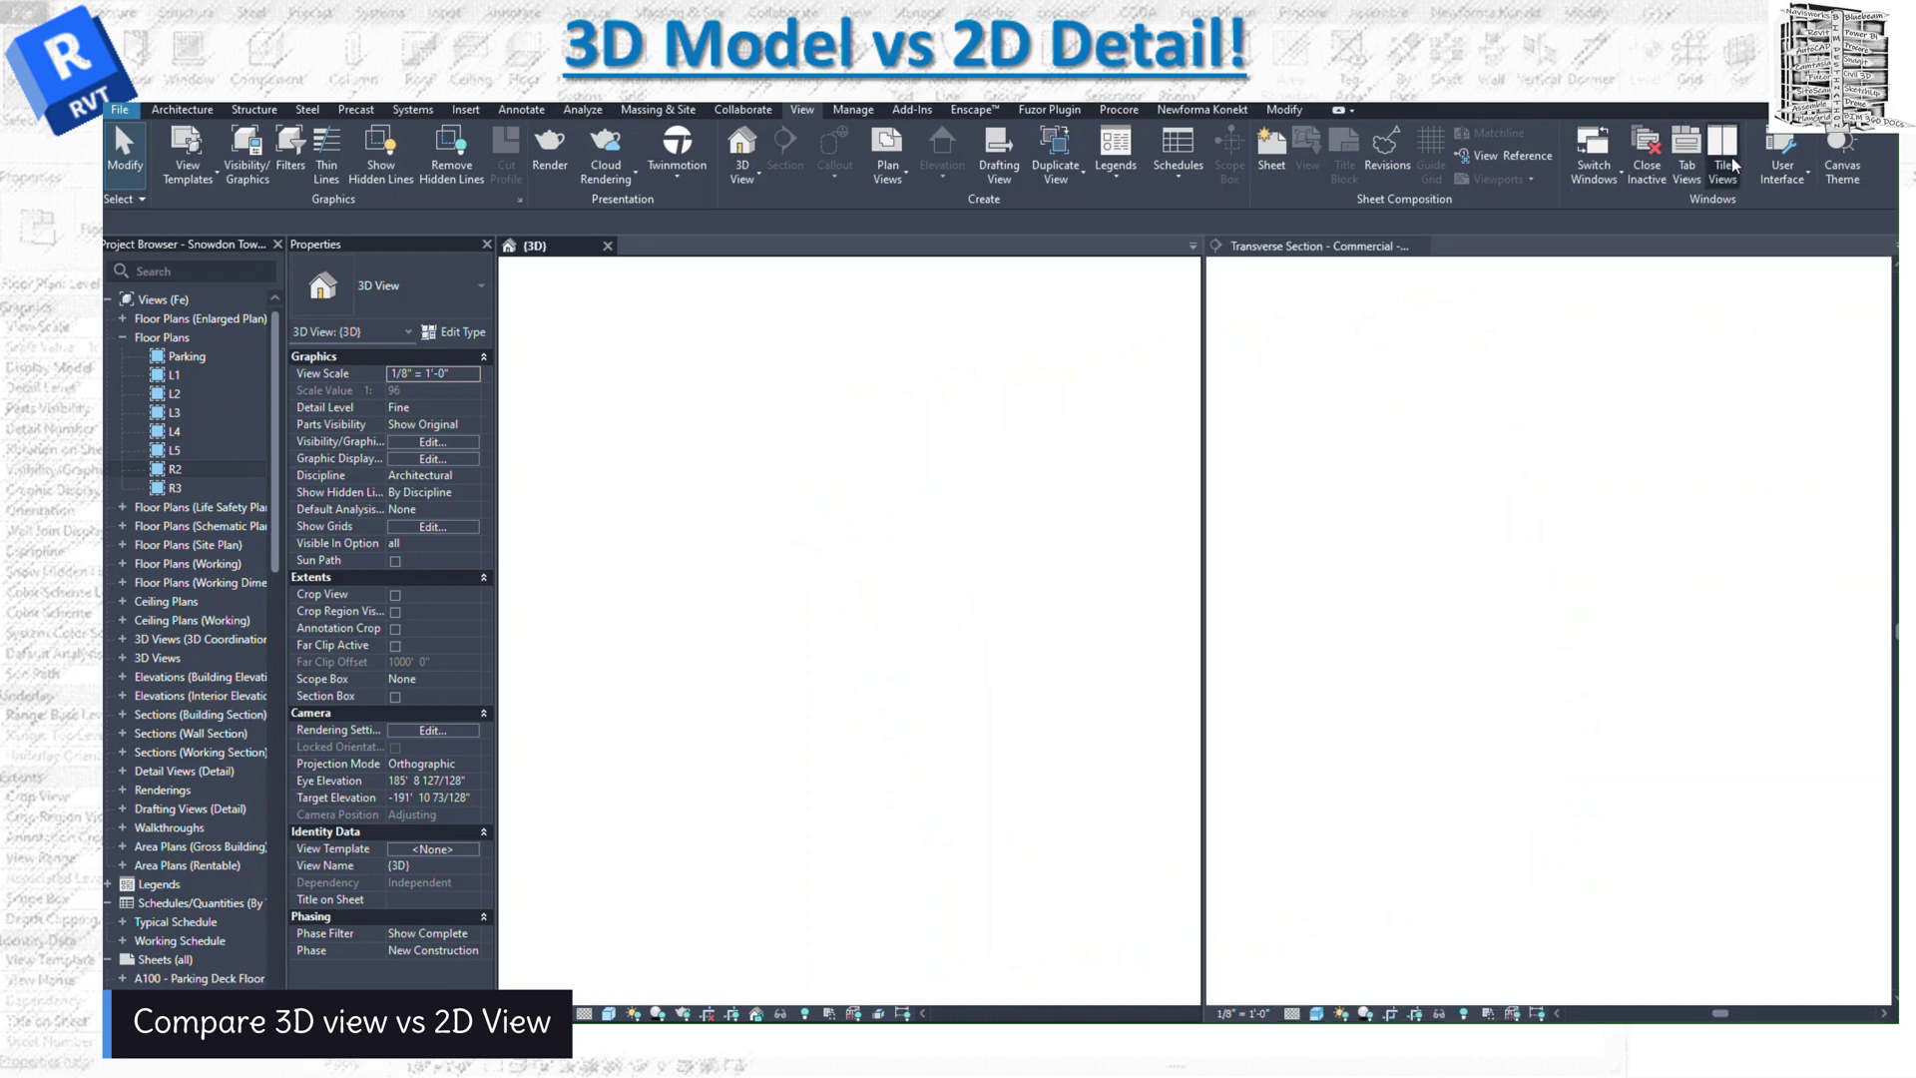
key("z")
key("a")
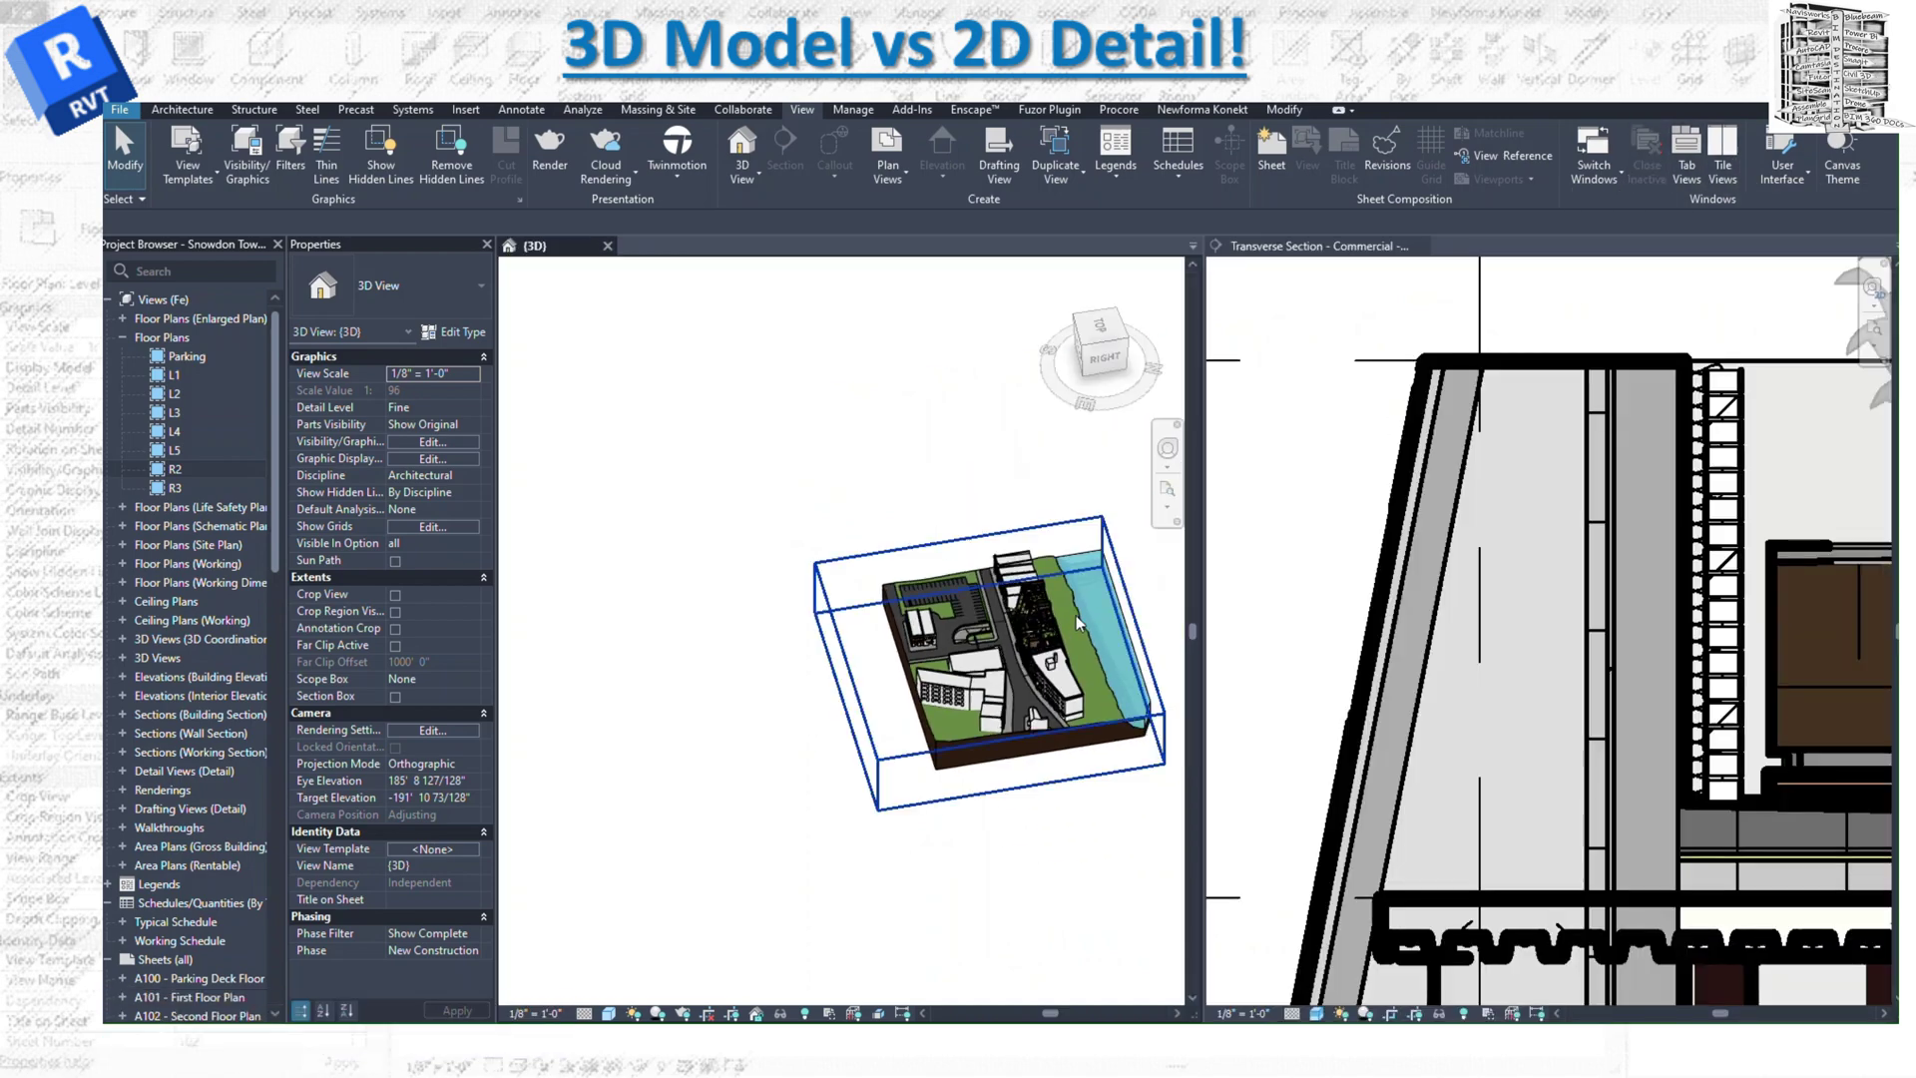
scroll(1050, 614, "up", 5)
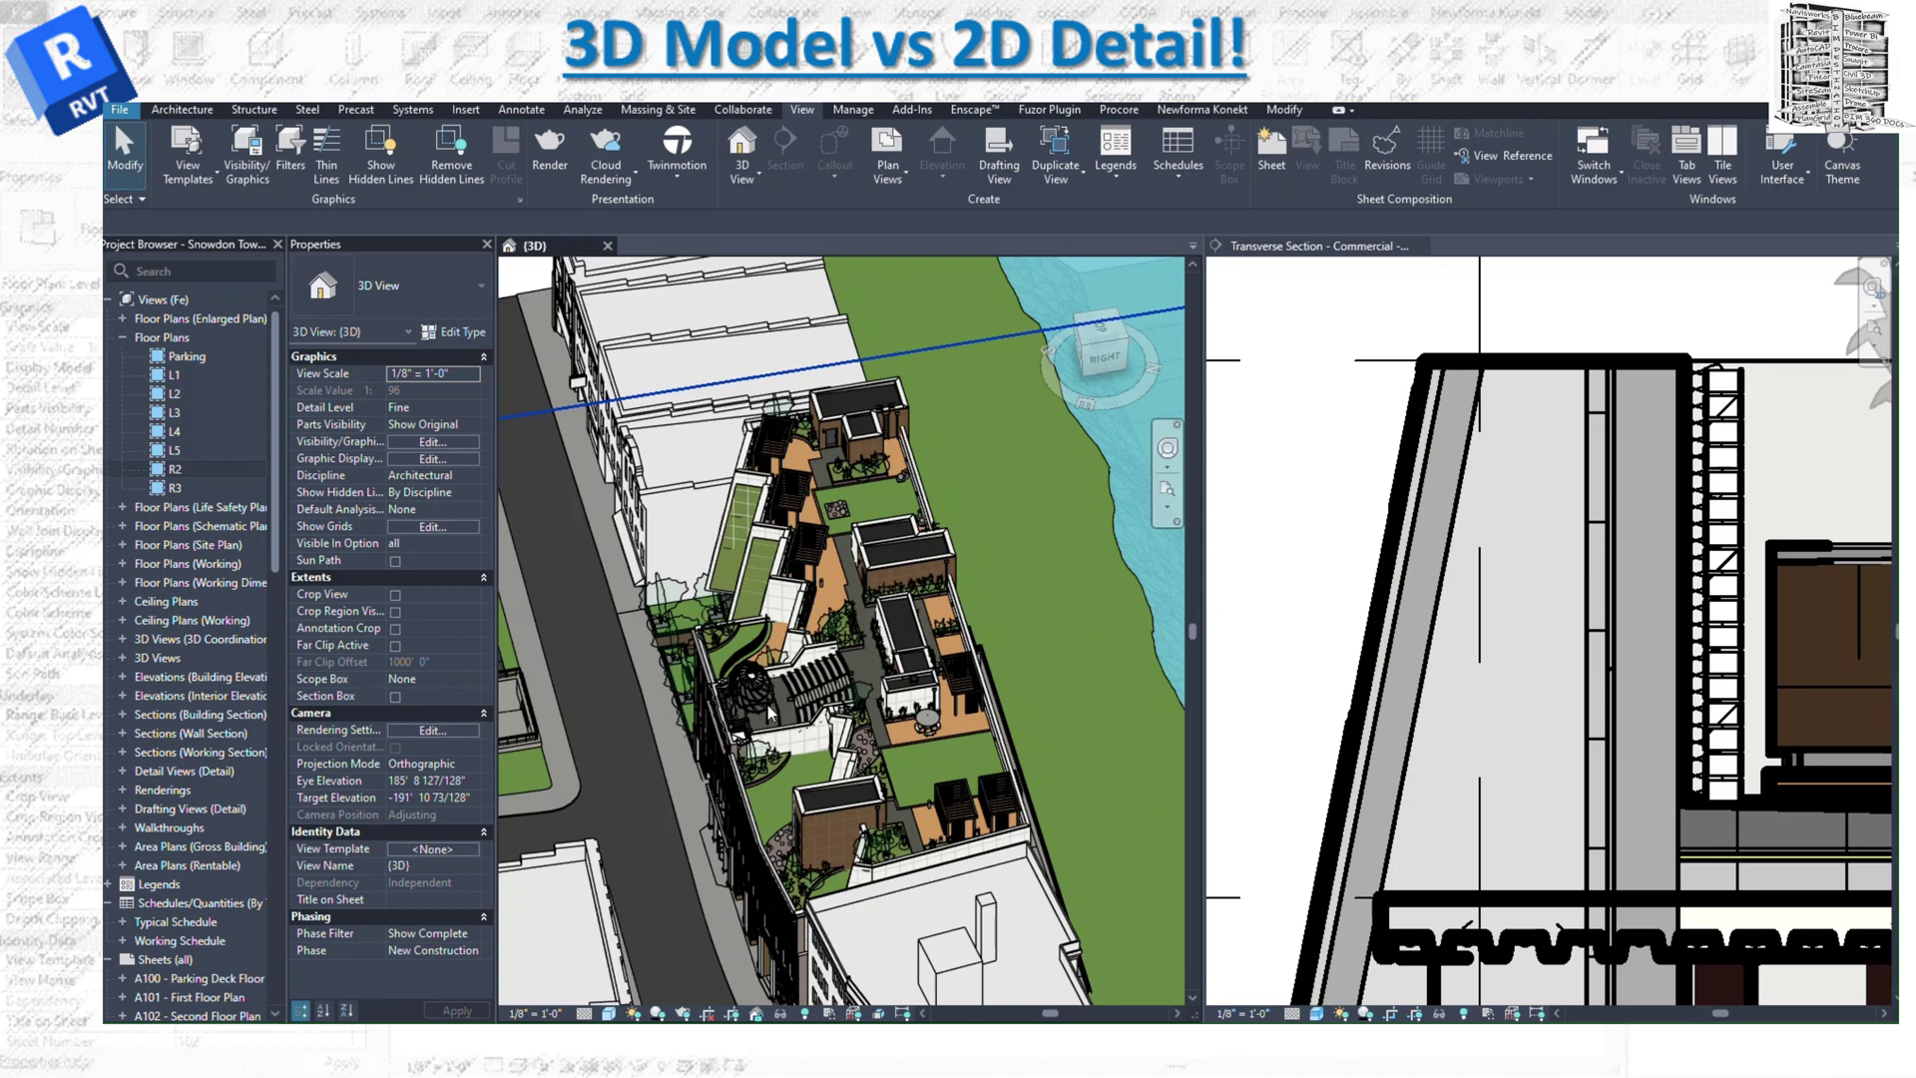
scroll(998, 663, "up", 3)
scroll(1459, 673, "down", 2)
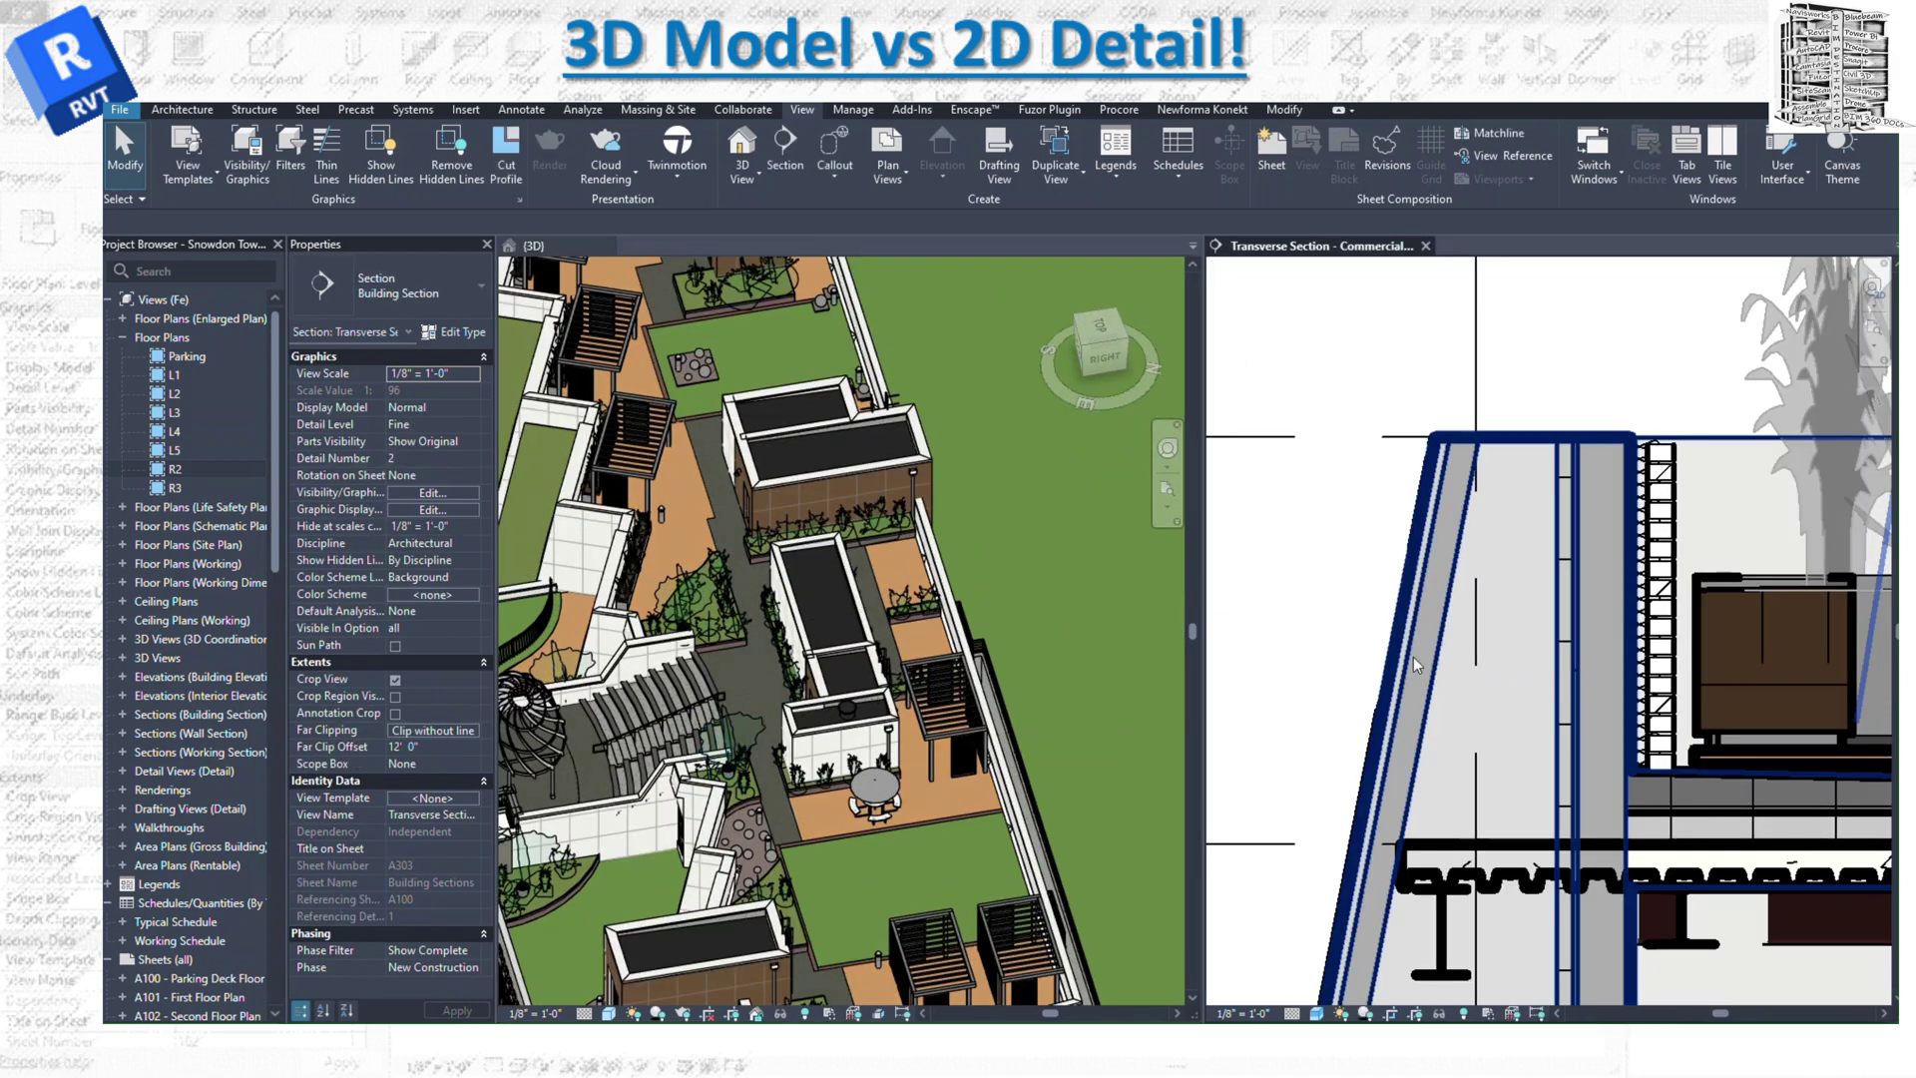
middle_click_drag(1417, 664, 1231, 641)
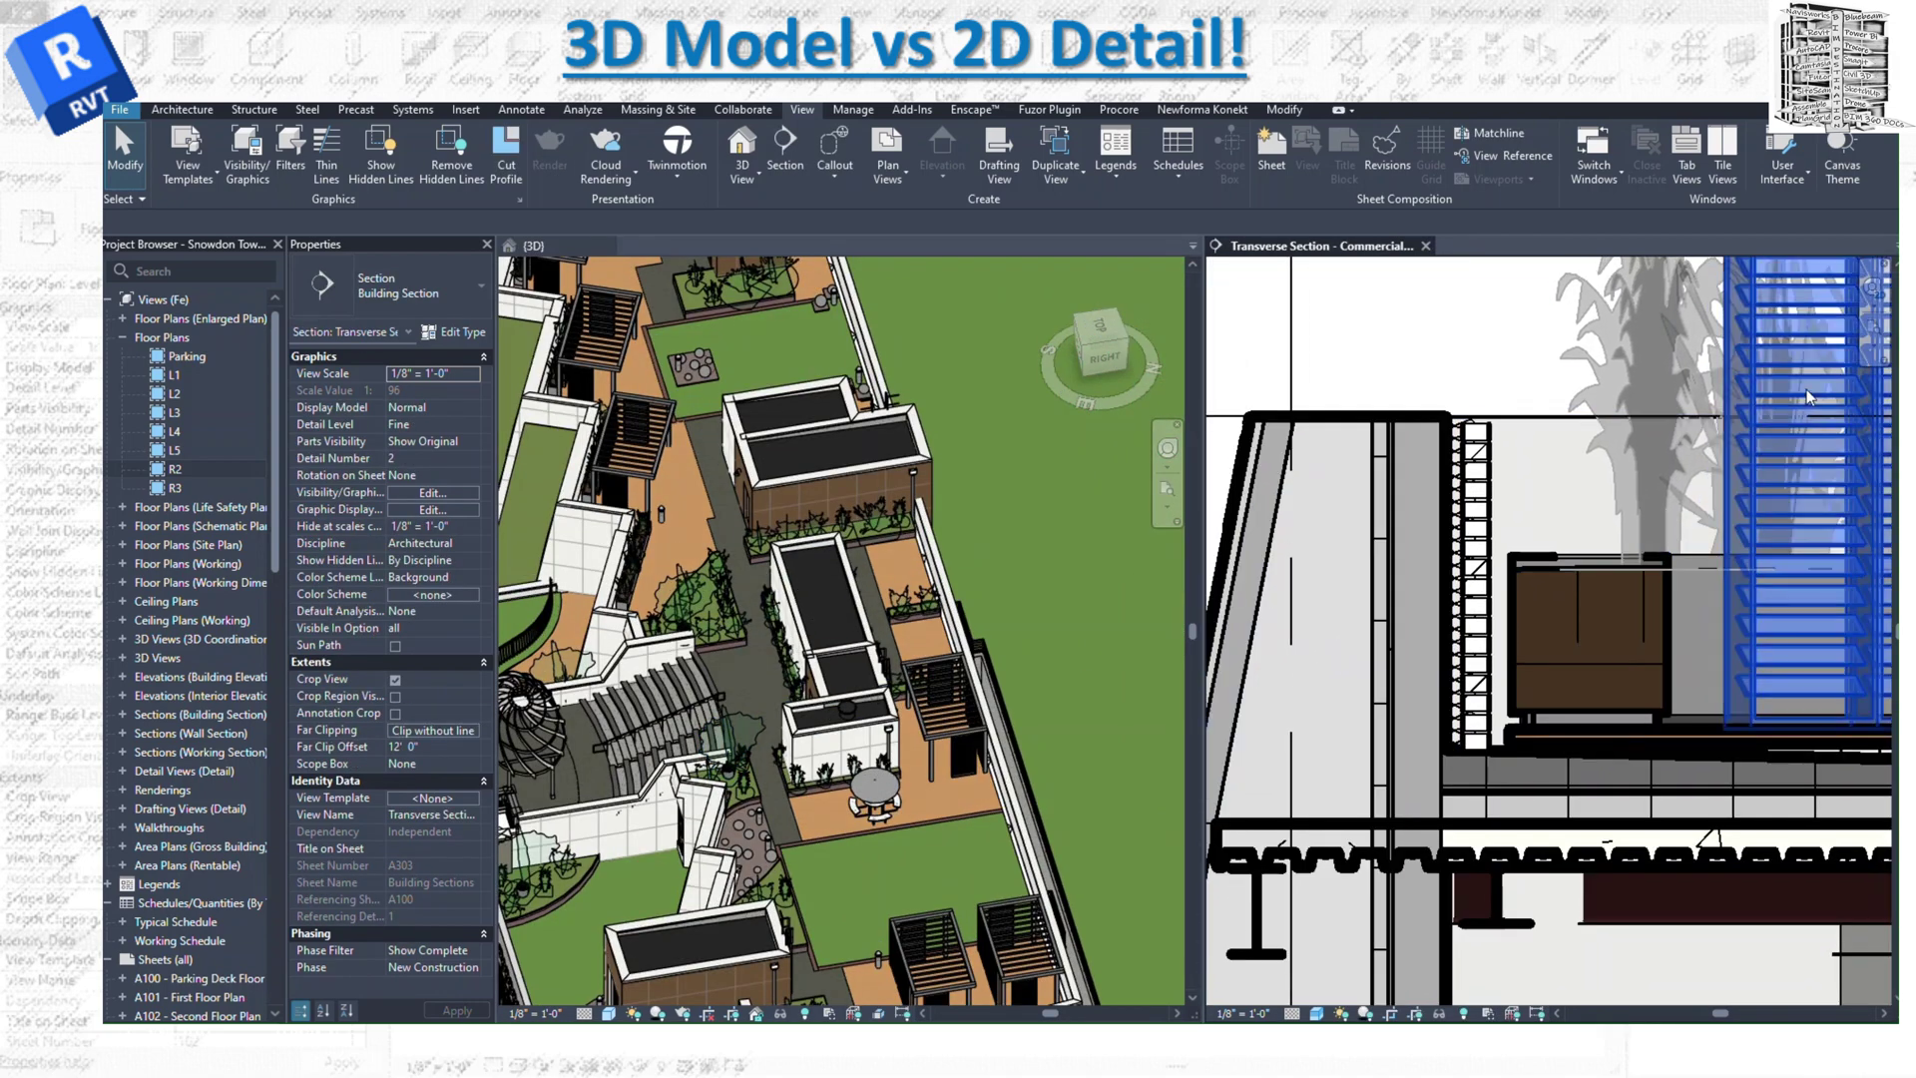
Select the section's pergola louvres and planter box, locating the pergola in the 3D view.
left_click(1806, 389)
scroll(552, 477, "up", 4)
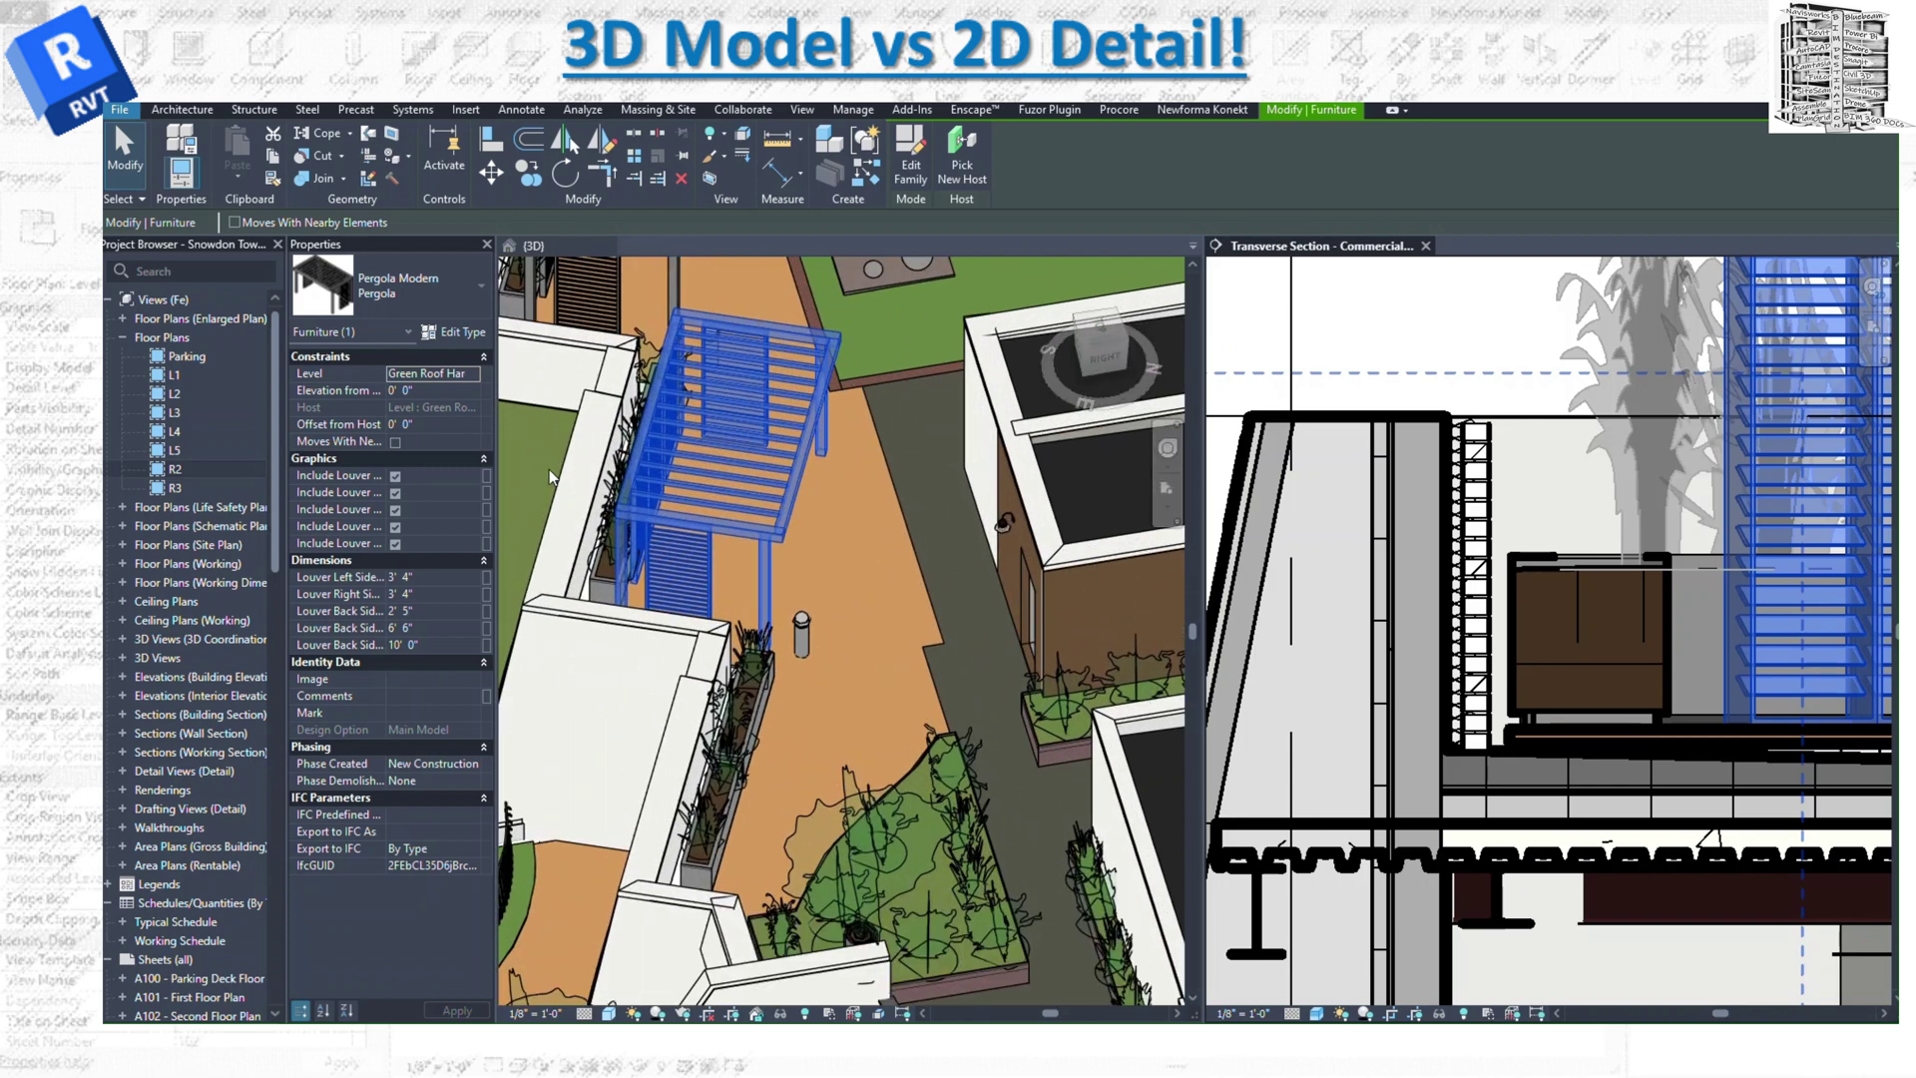
scroll(589, 499, "up", 4)
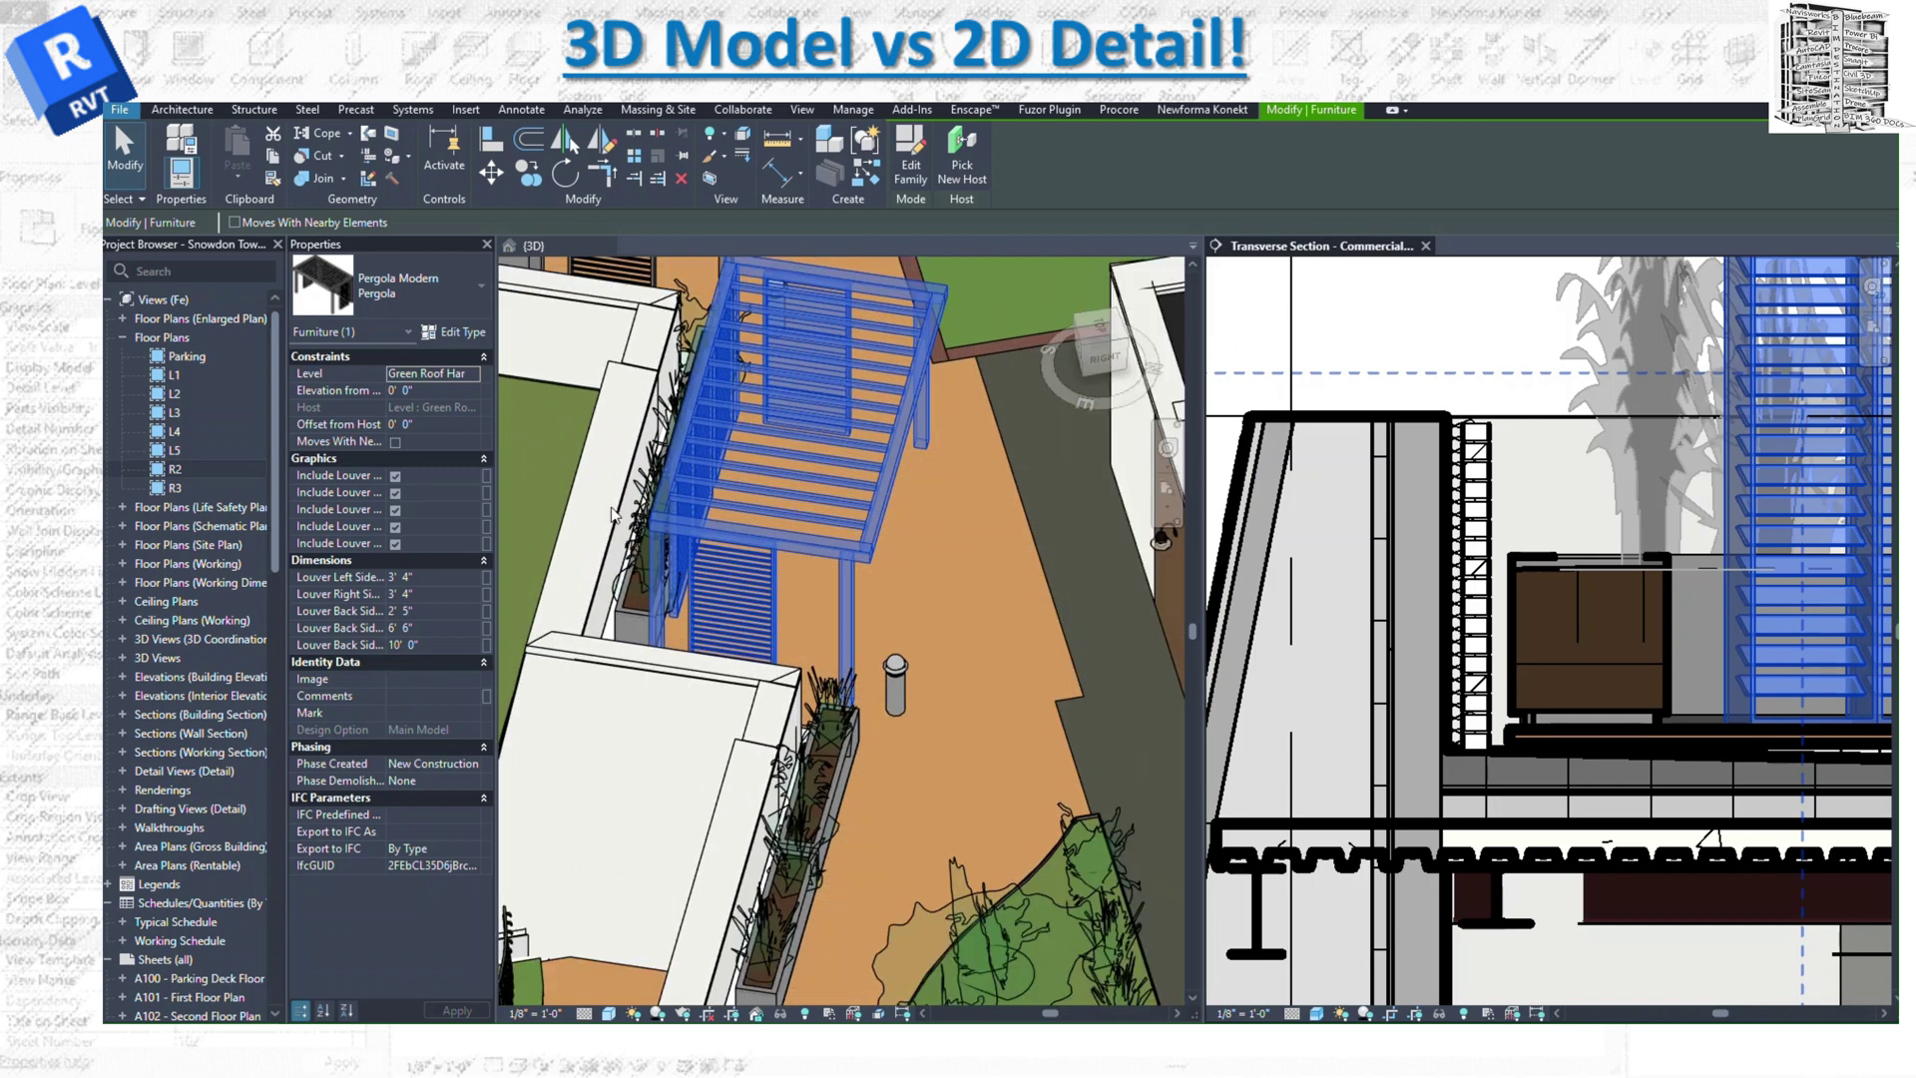
left_click(613, 514)
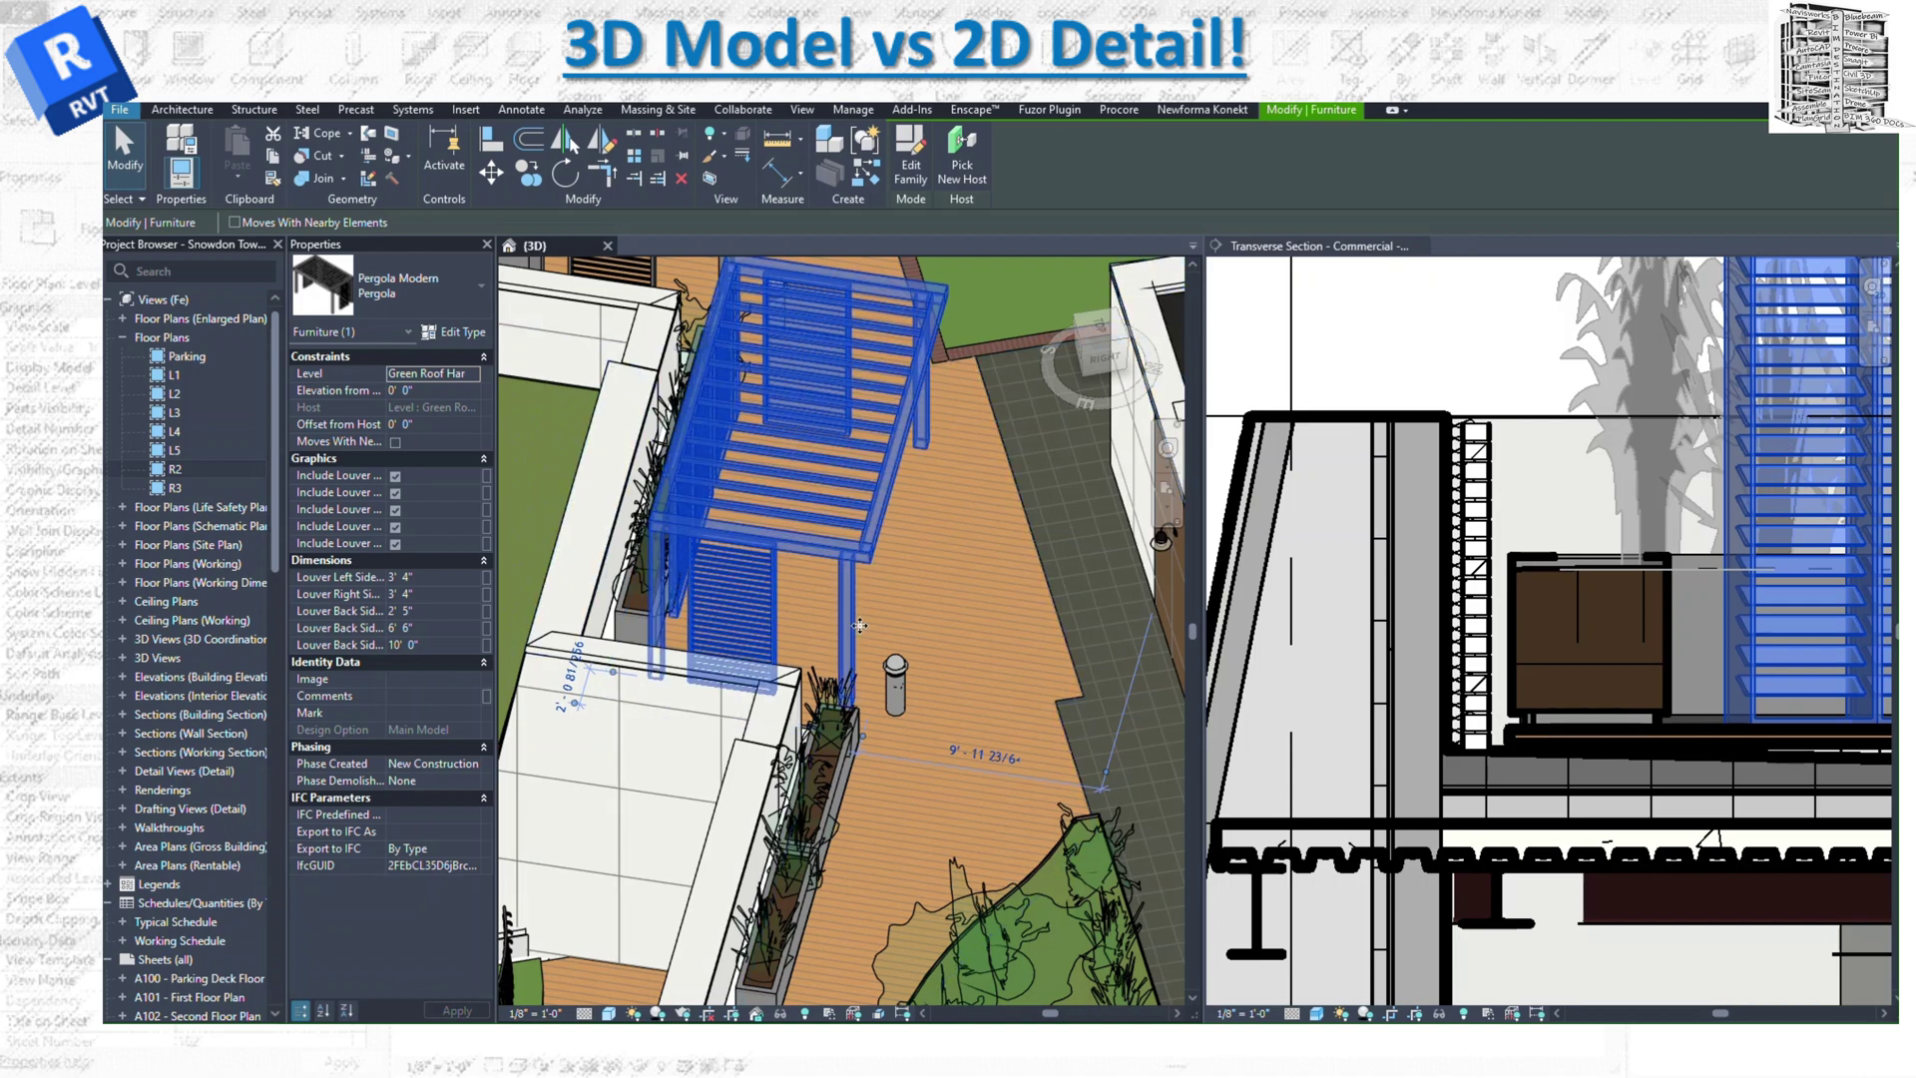
left_click(1517, 589)
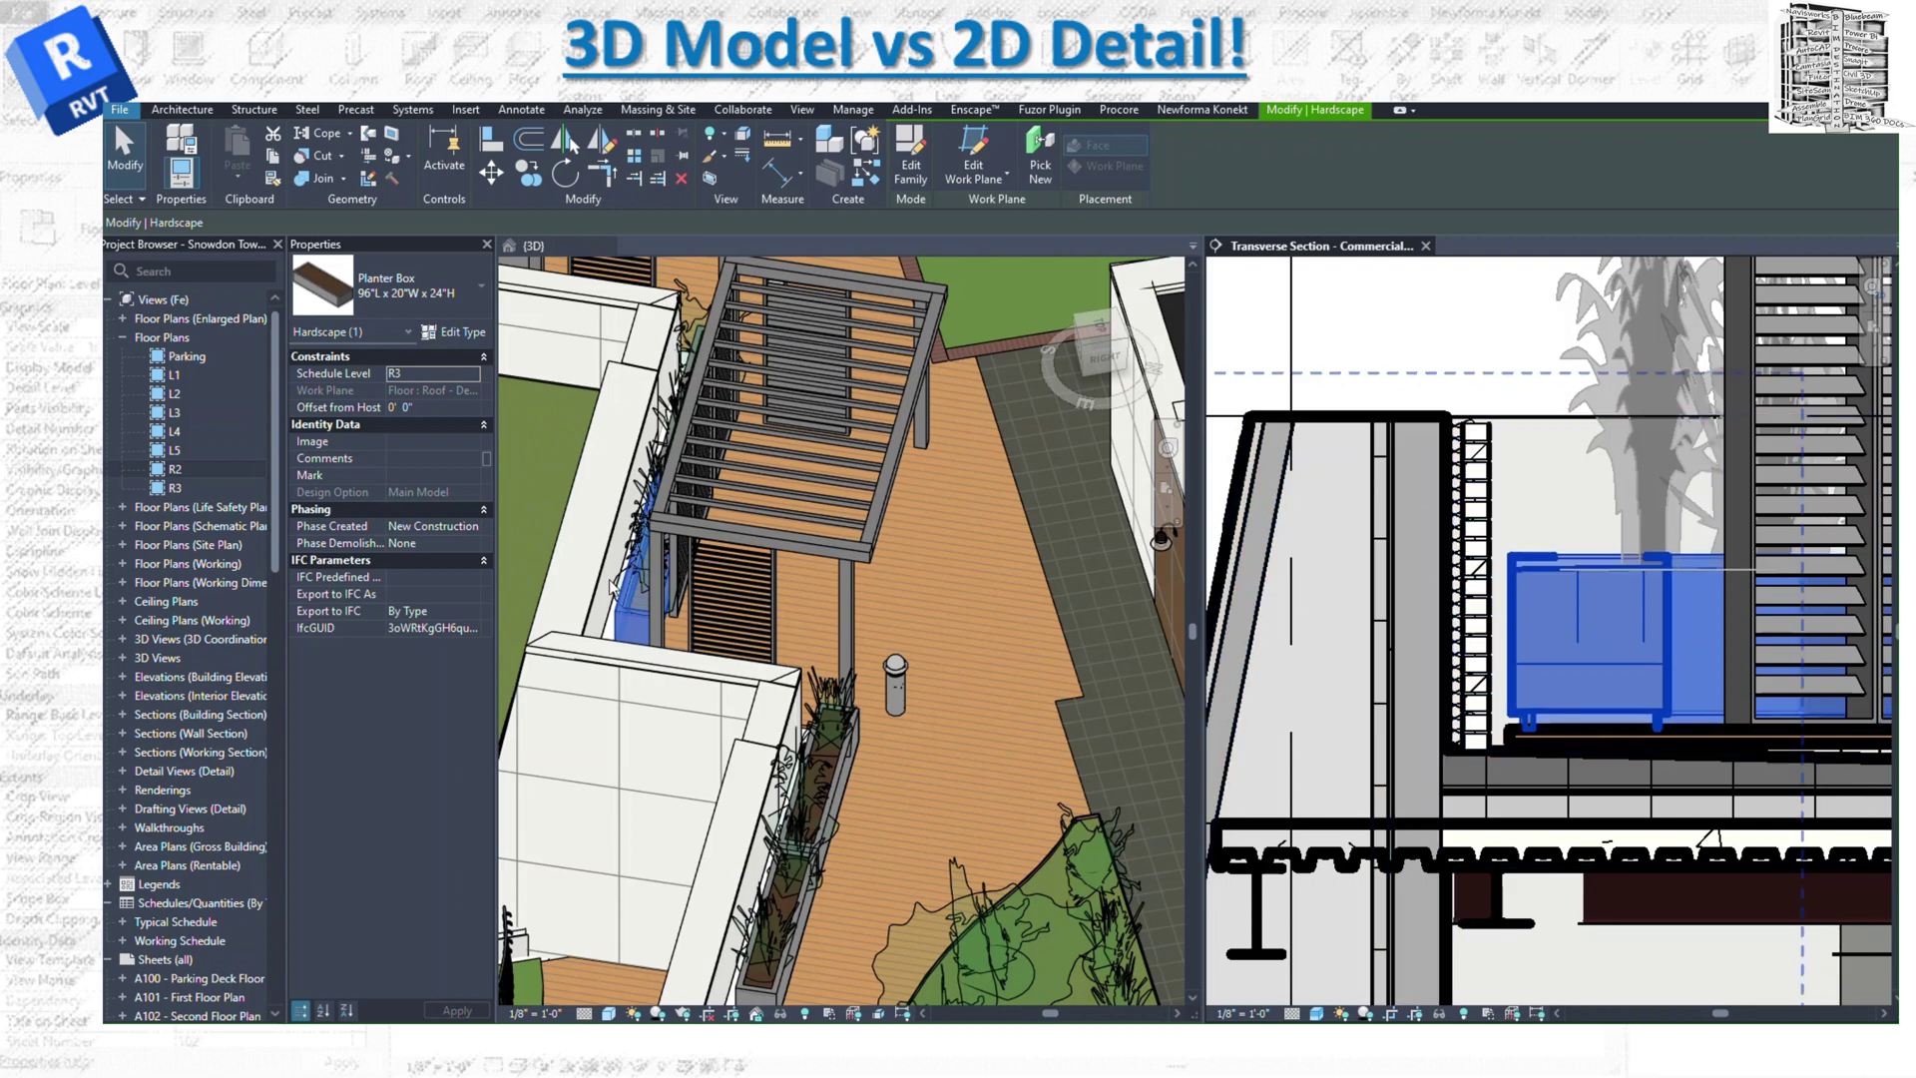
Select the Solar Wall (Multi-Level) in the 3D view.
scroll(584, 629, "up", 5)
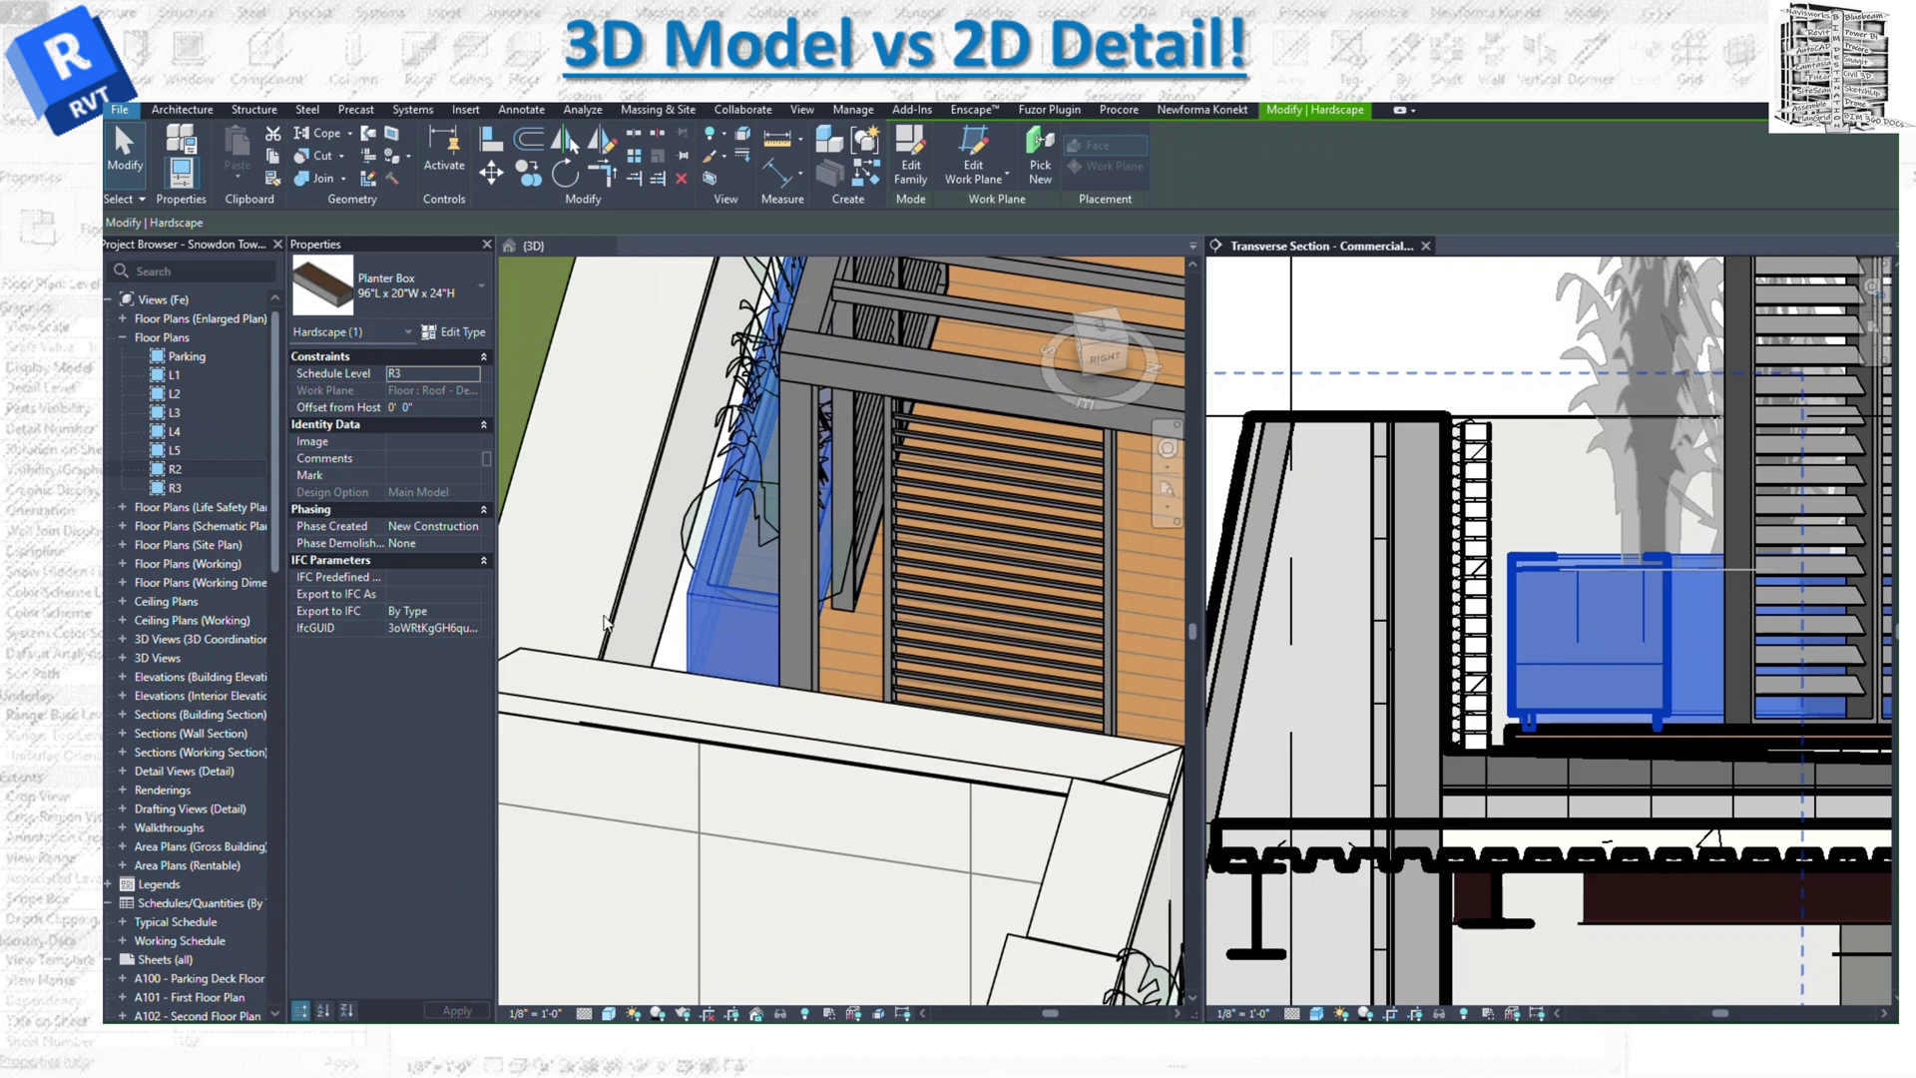
left_click(611, 622)
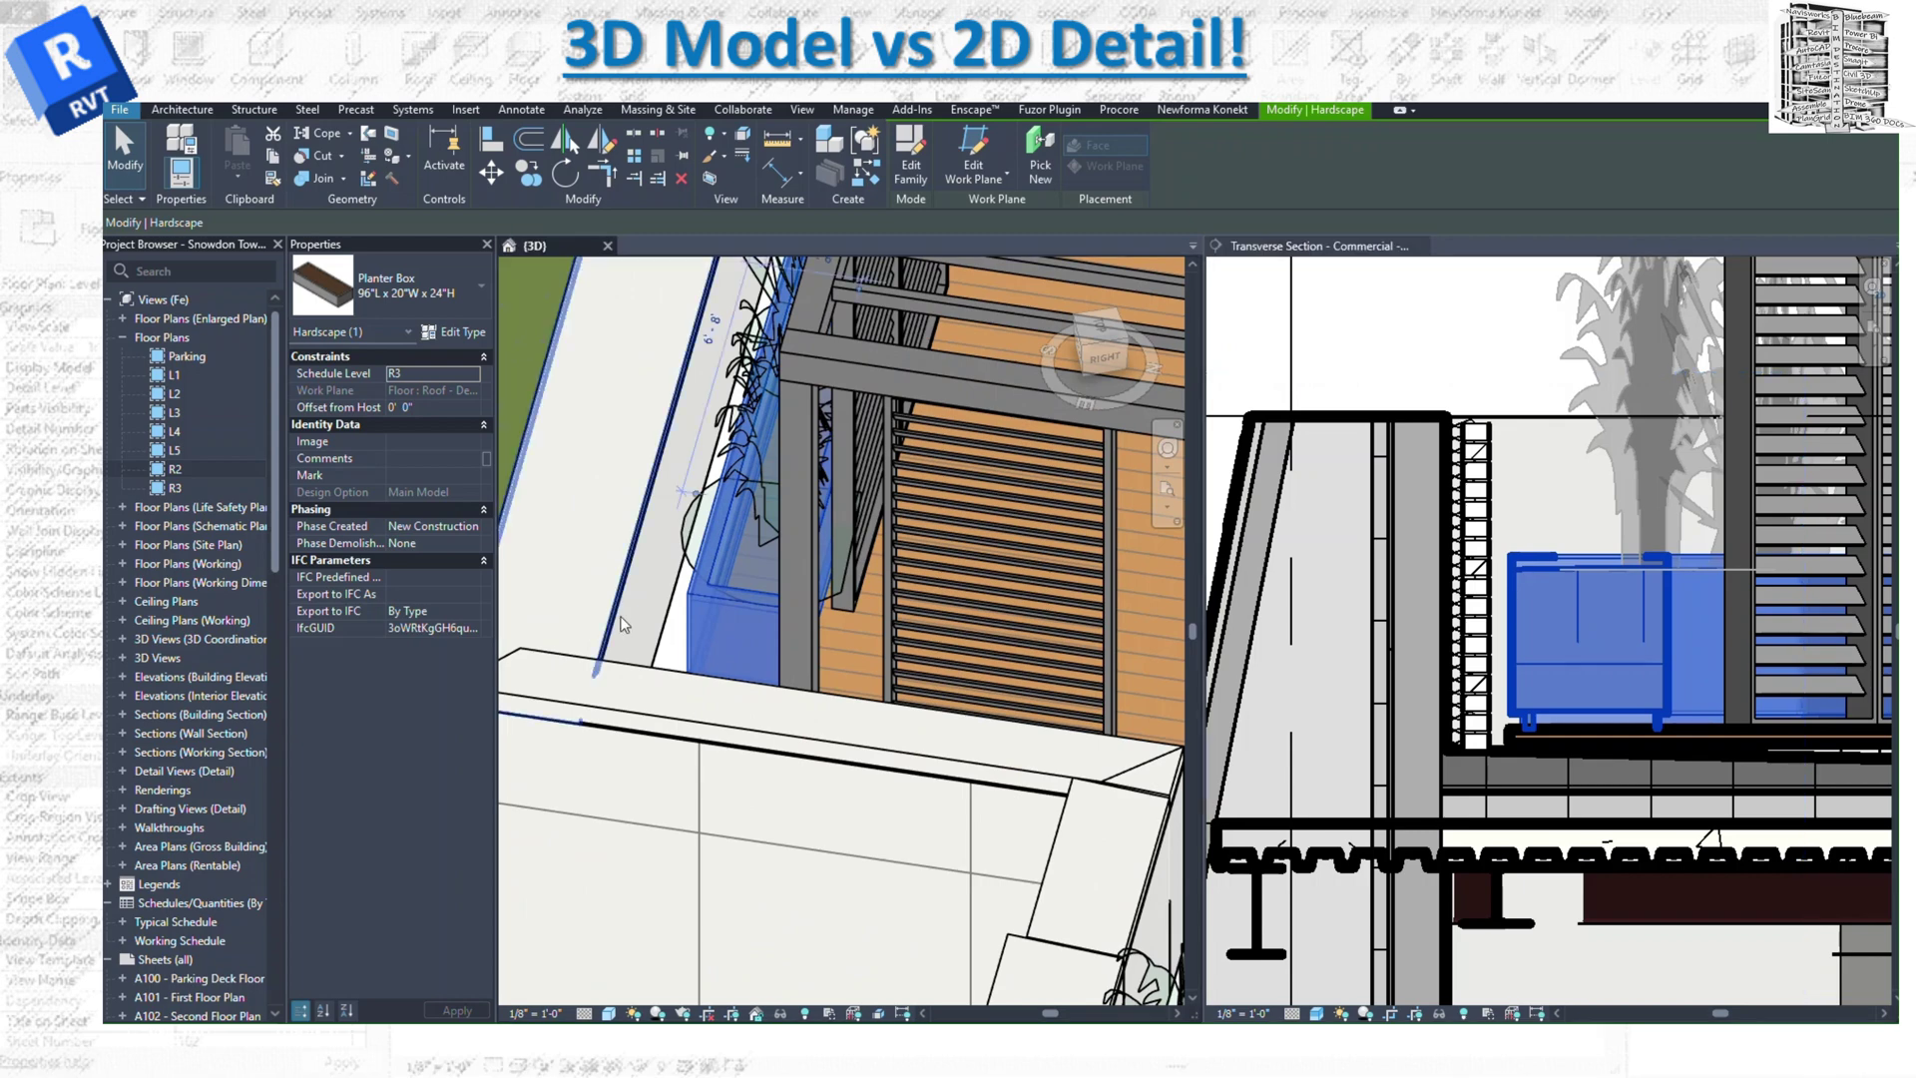
left_click(685, 465)
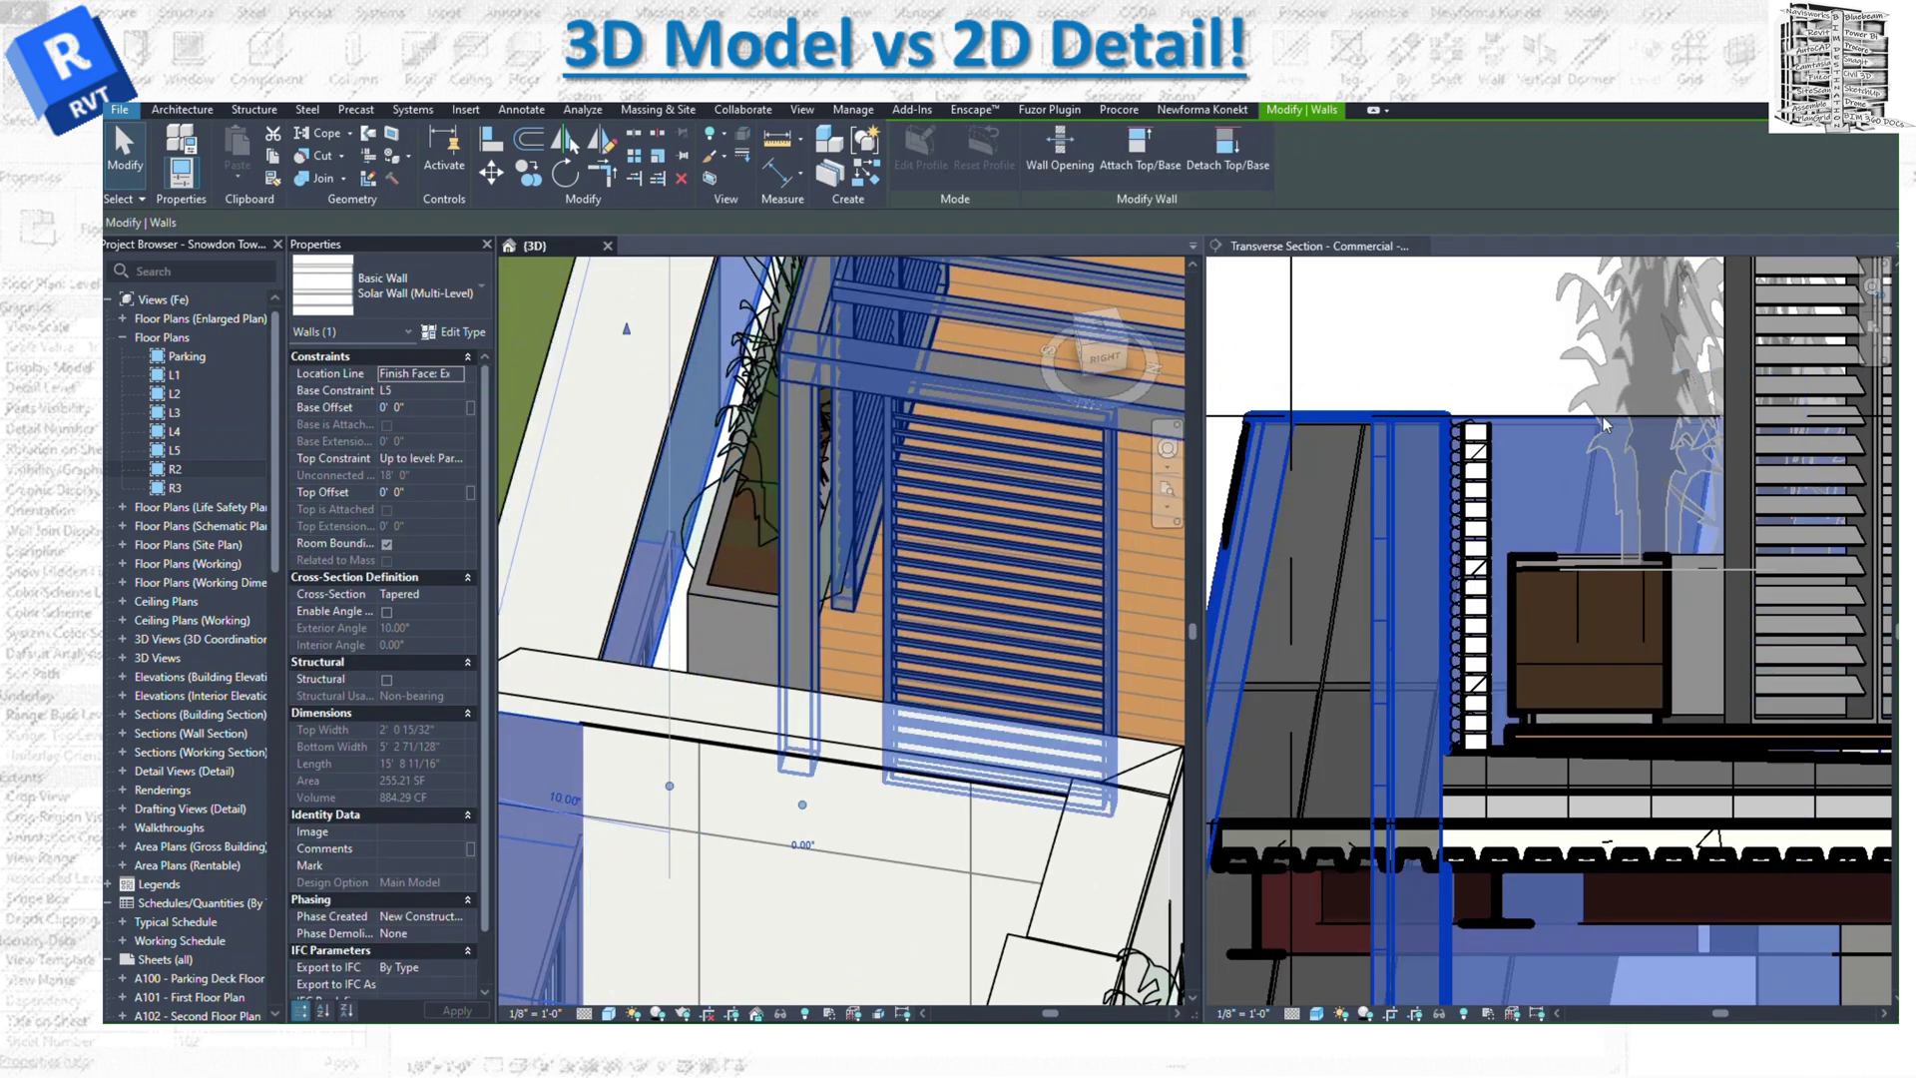
Select the section's insulation batting lines and Brick repeating detail, showing they are 2D-only.
left_click(1450, 351)
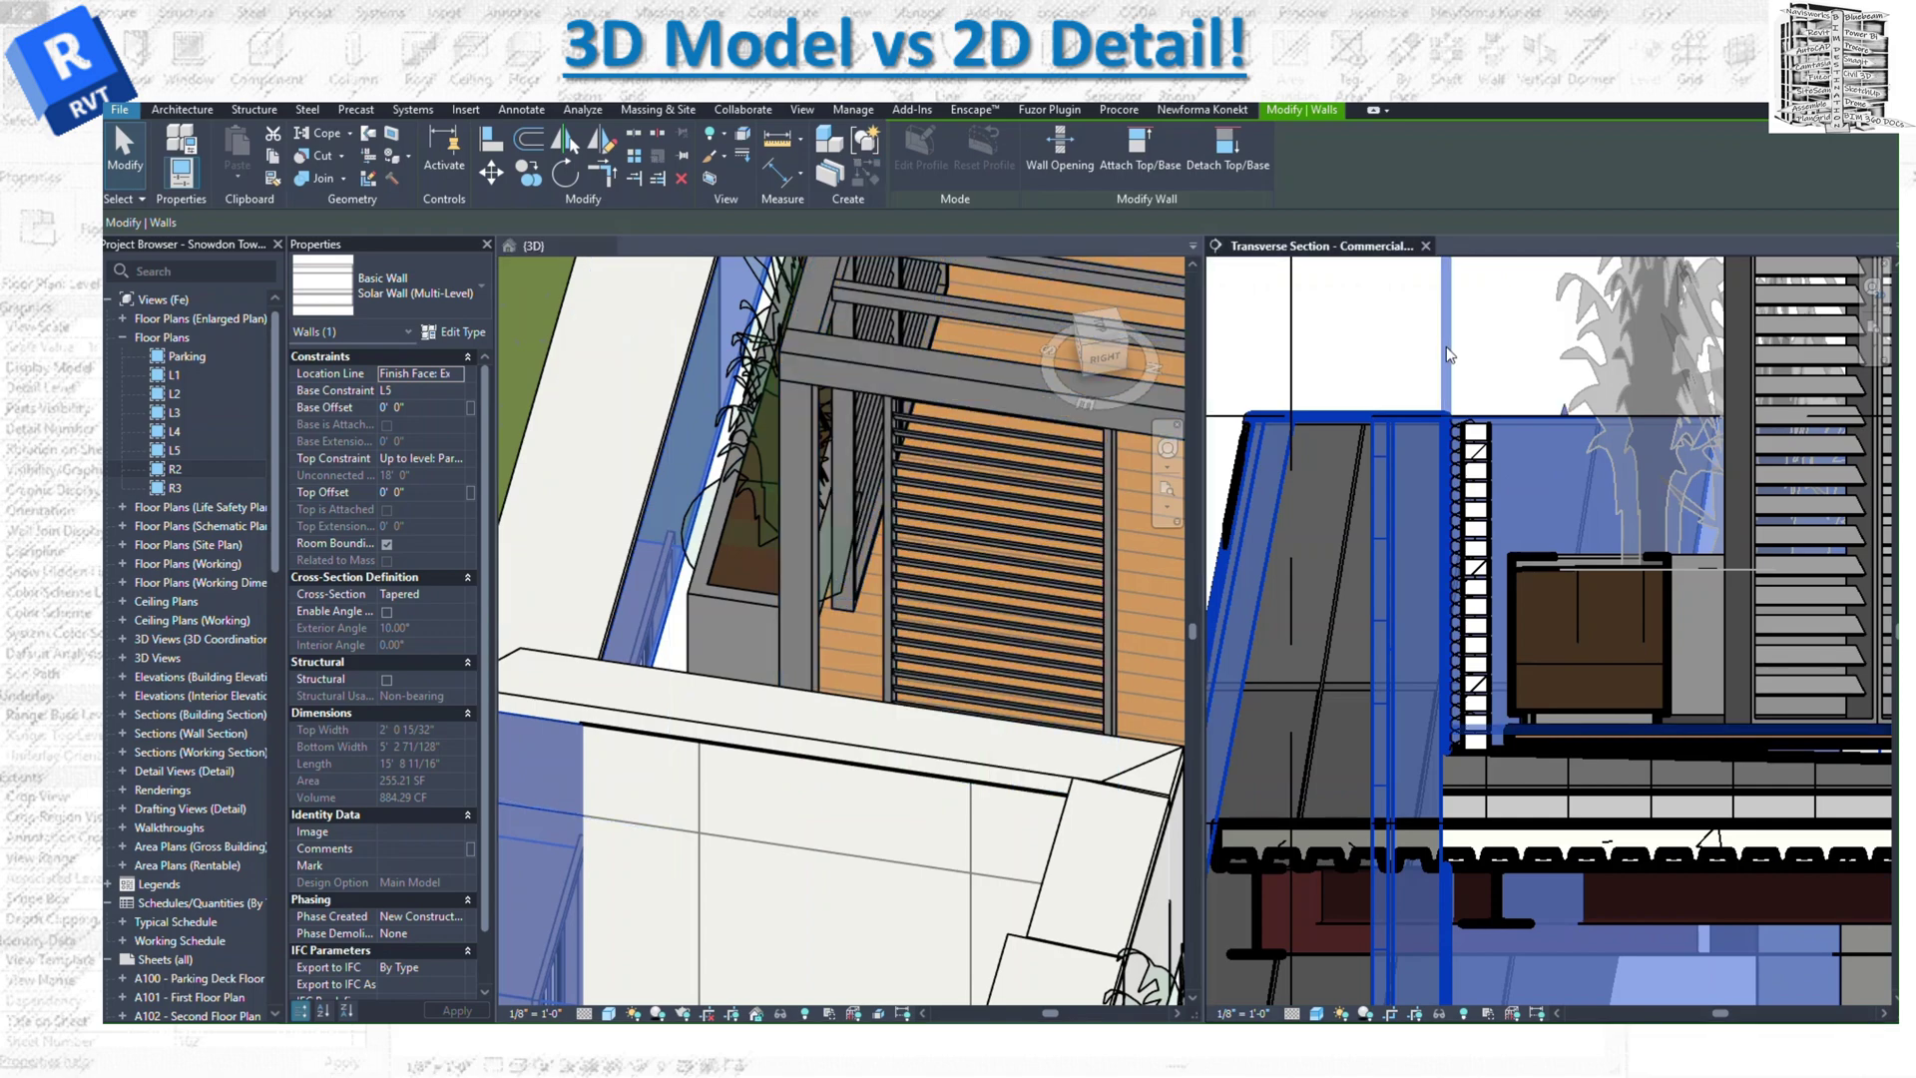
left_click(1442, 442)
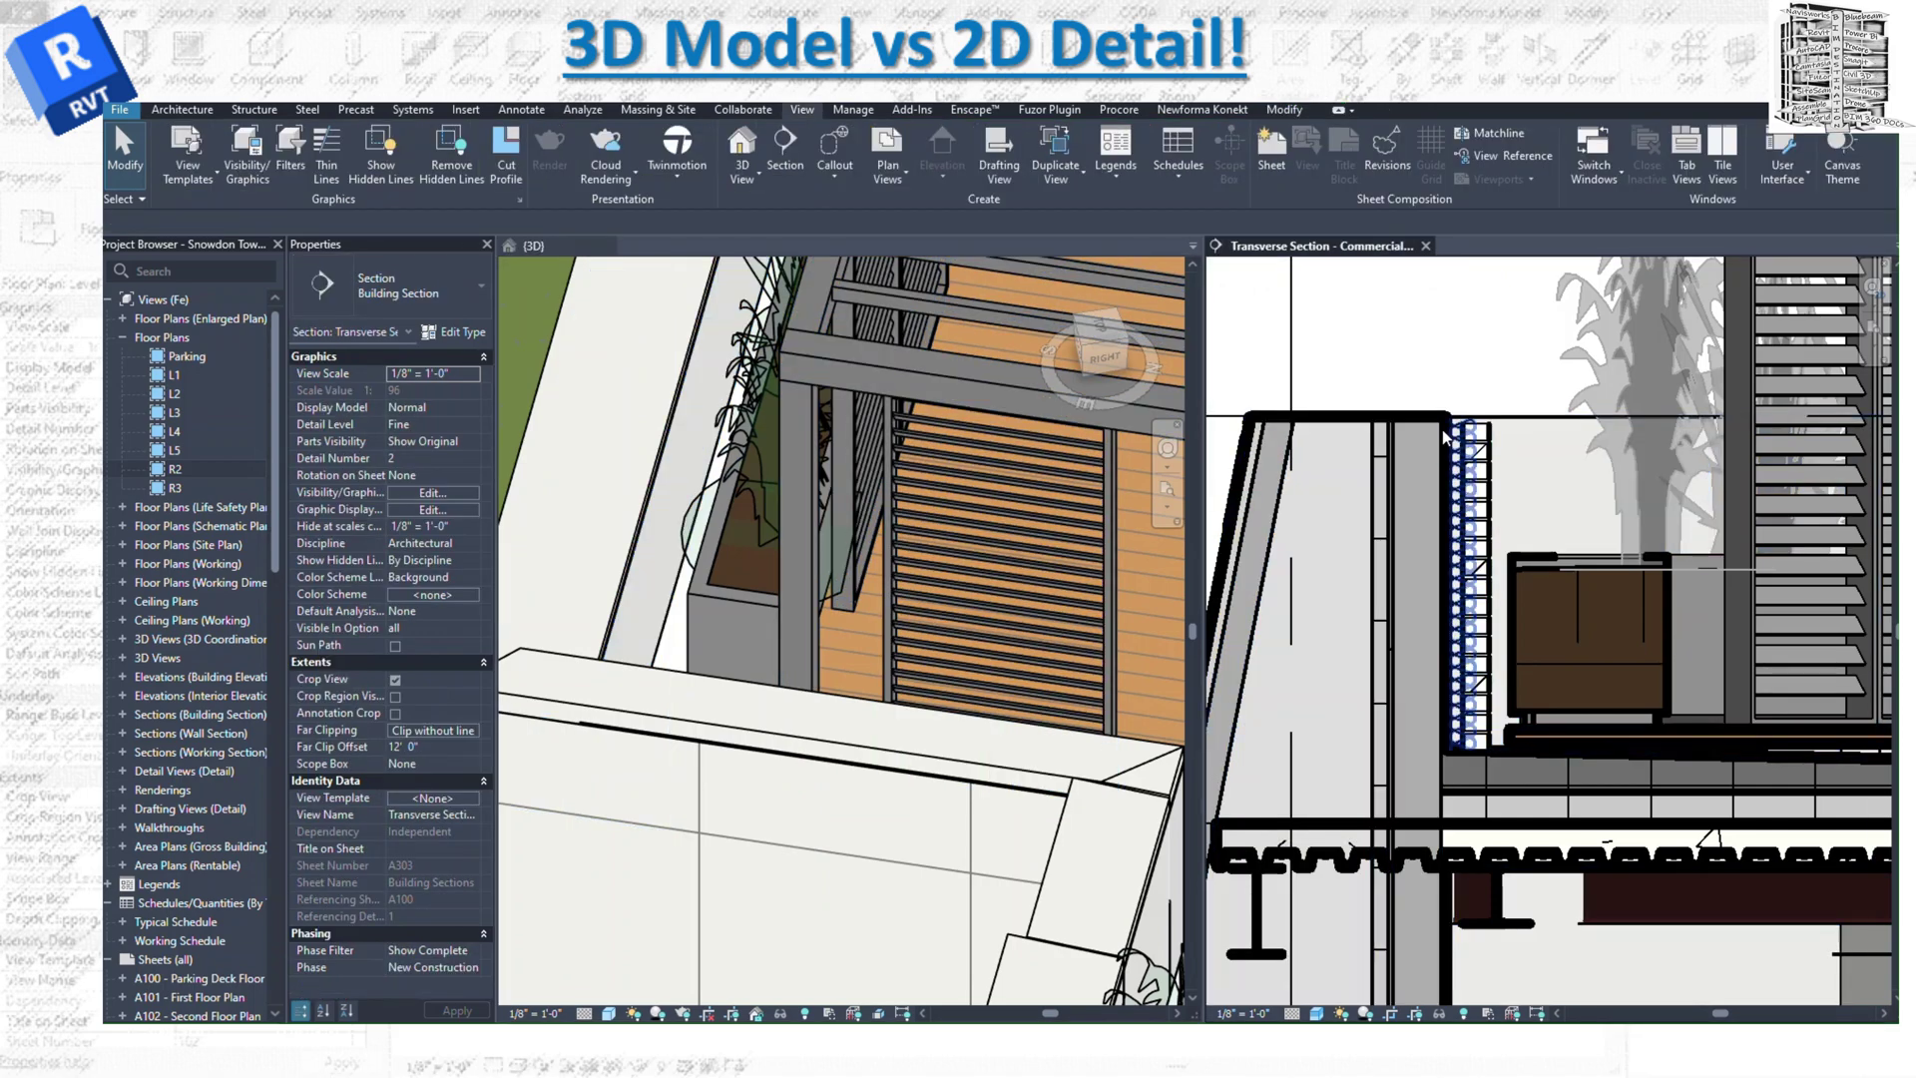
key("Escape")
left_click(1479, 451)
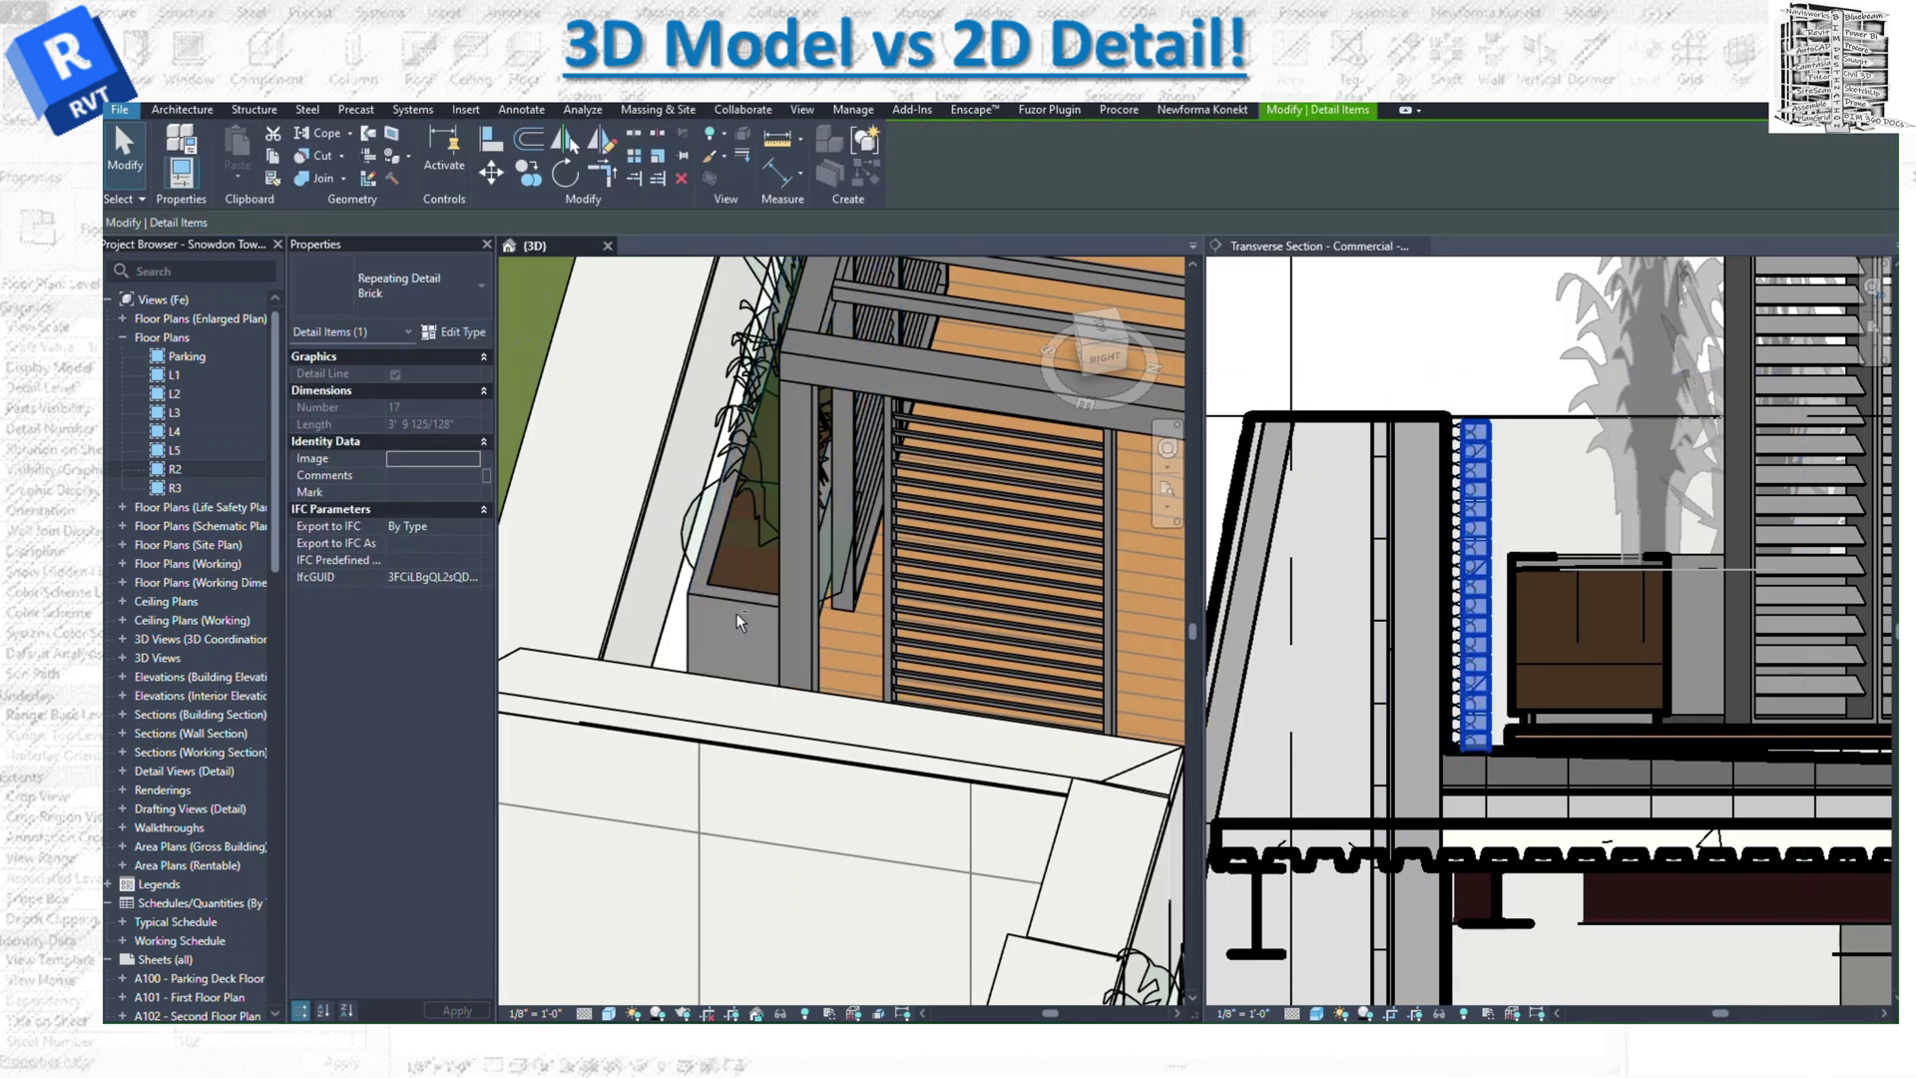
mouse_move(737, 612)
middle_mouse_down("shift")
mouse_move(744, 642)
mouse_move(703, 624)
mouse_move(735, 619)
middle_mouse_up("shift")
key("Escape")
Select the pergola louvres and planter box in the section.
scroll(776, 609, "down", 5)
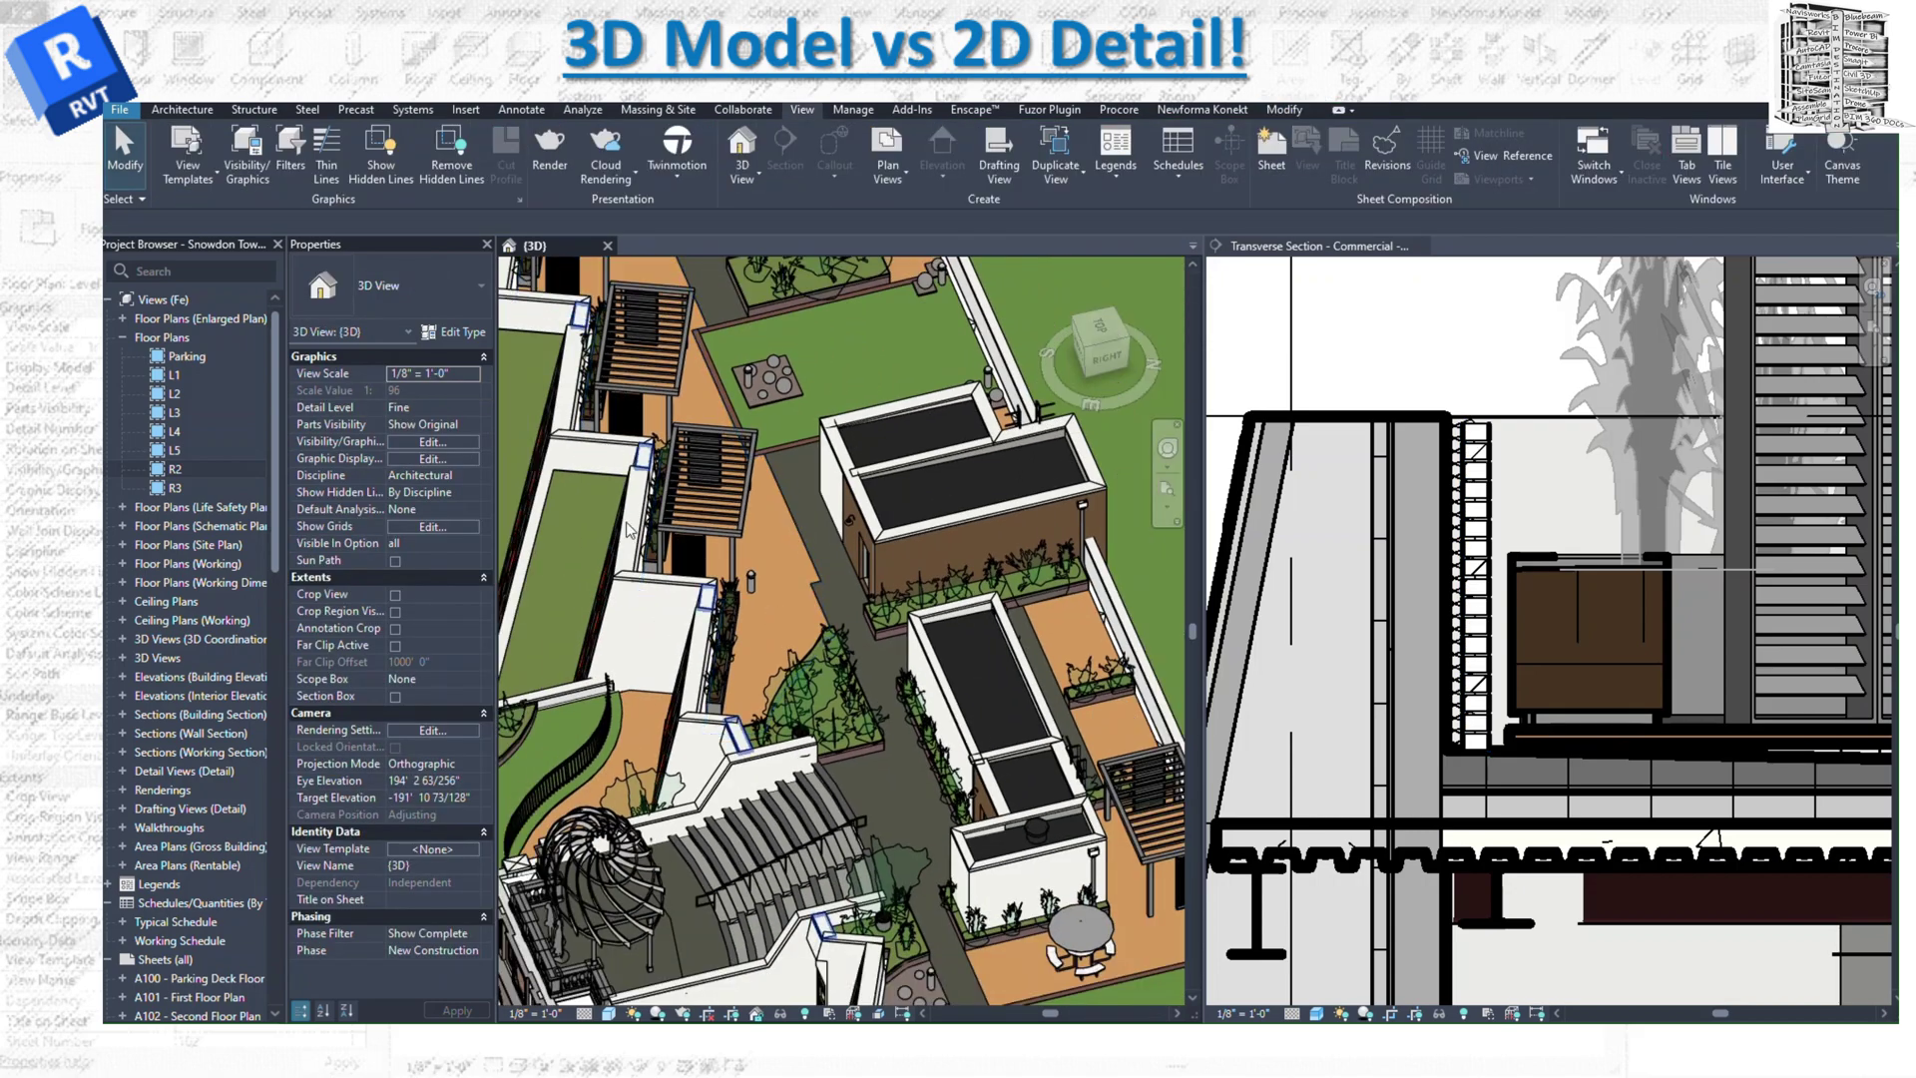
left_click(1744, 495)
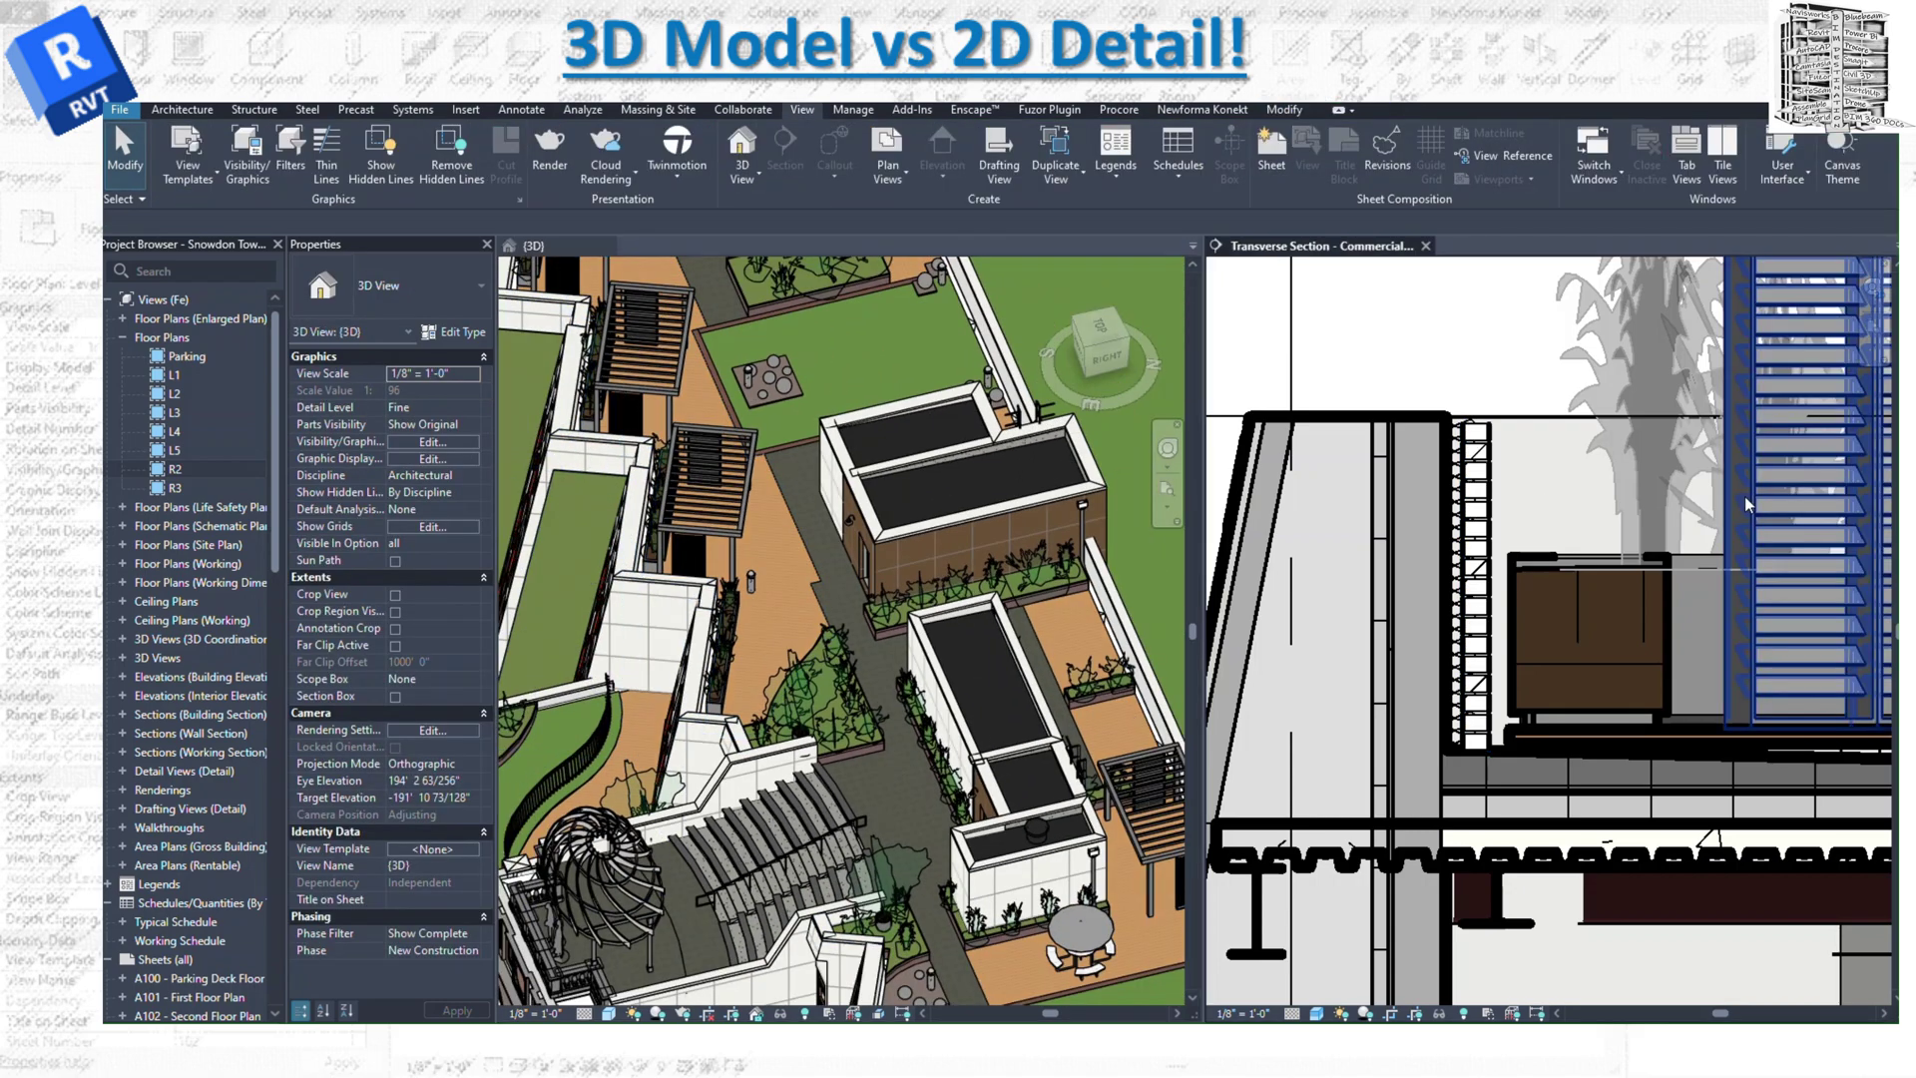
left_click(1742, 476)
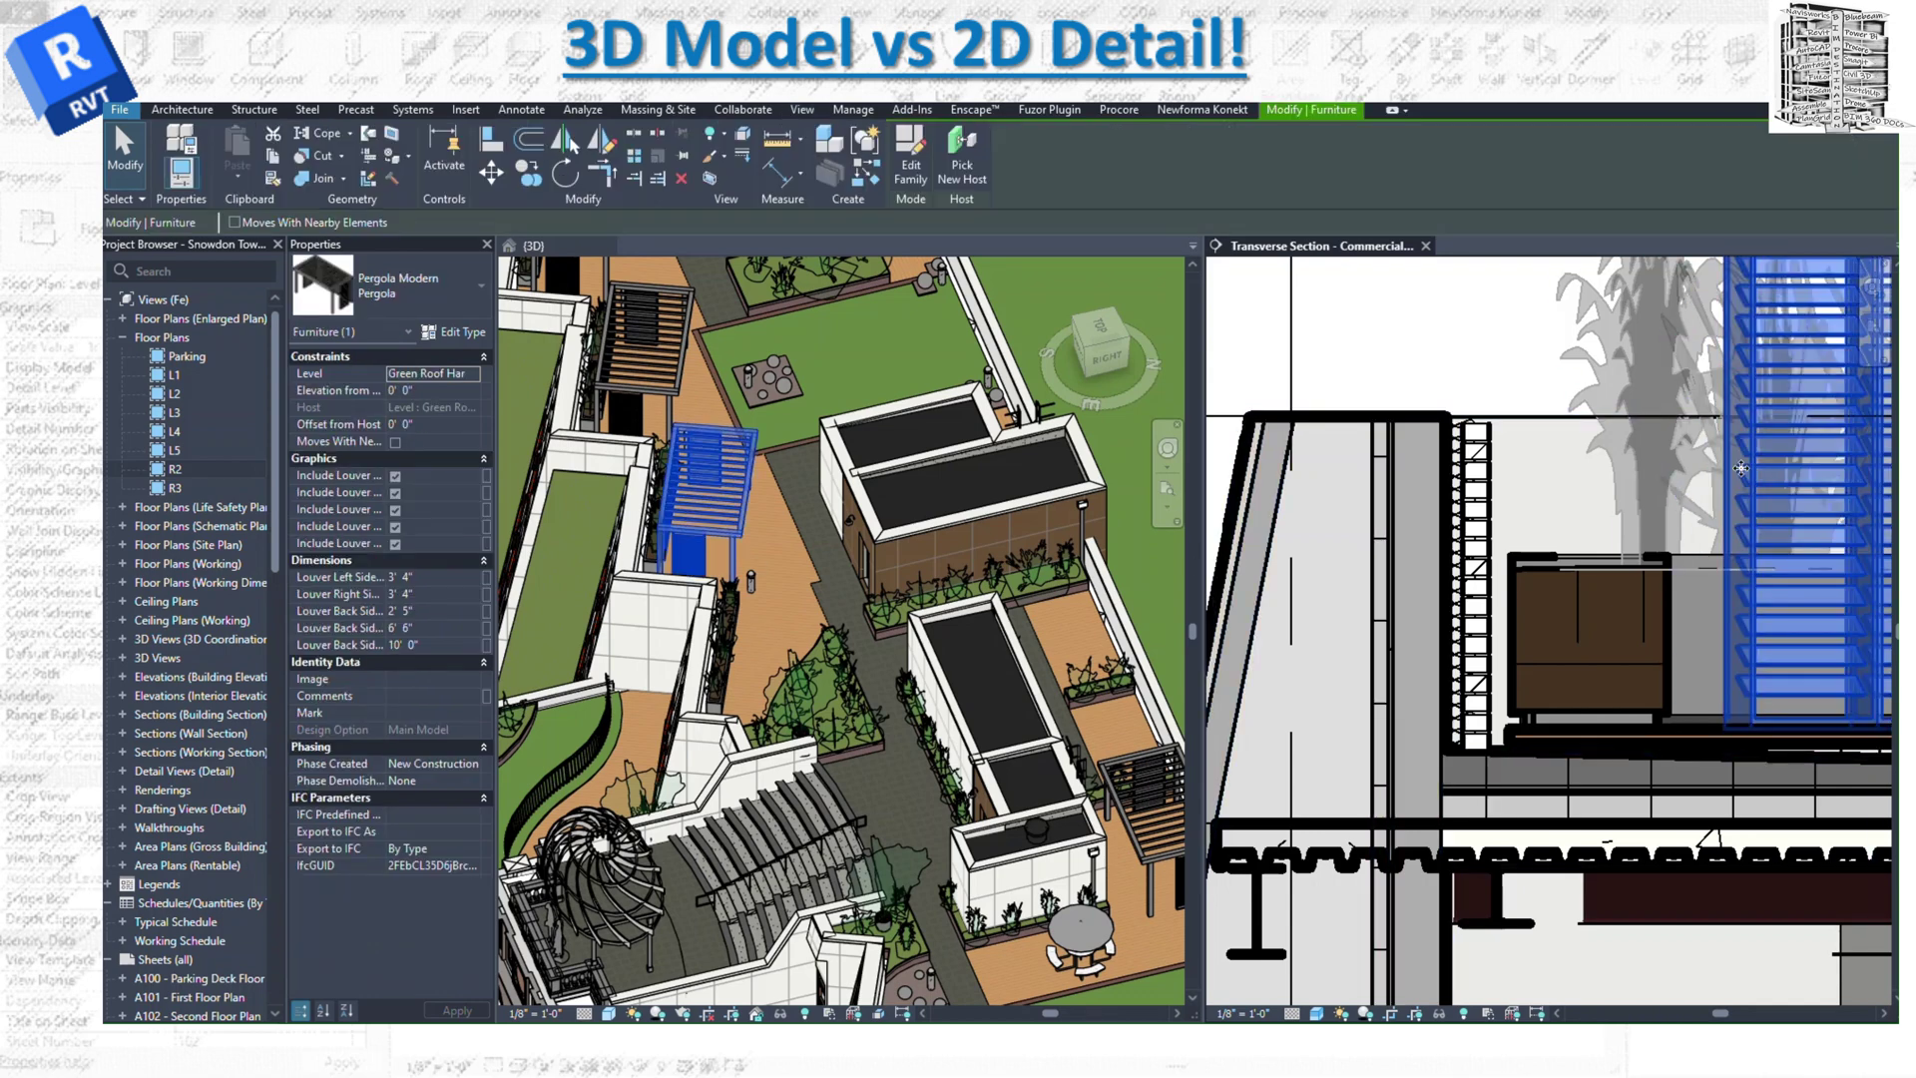
left_click(1561, 572)
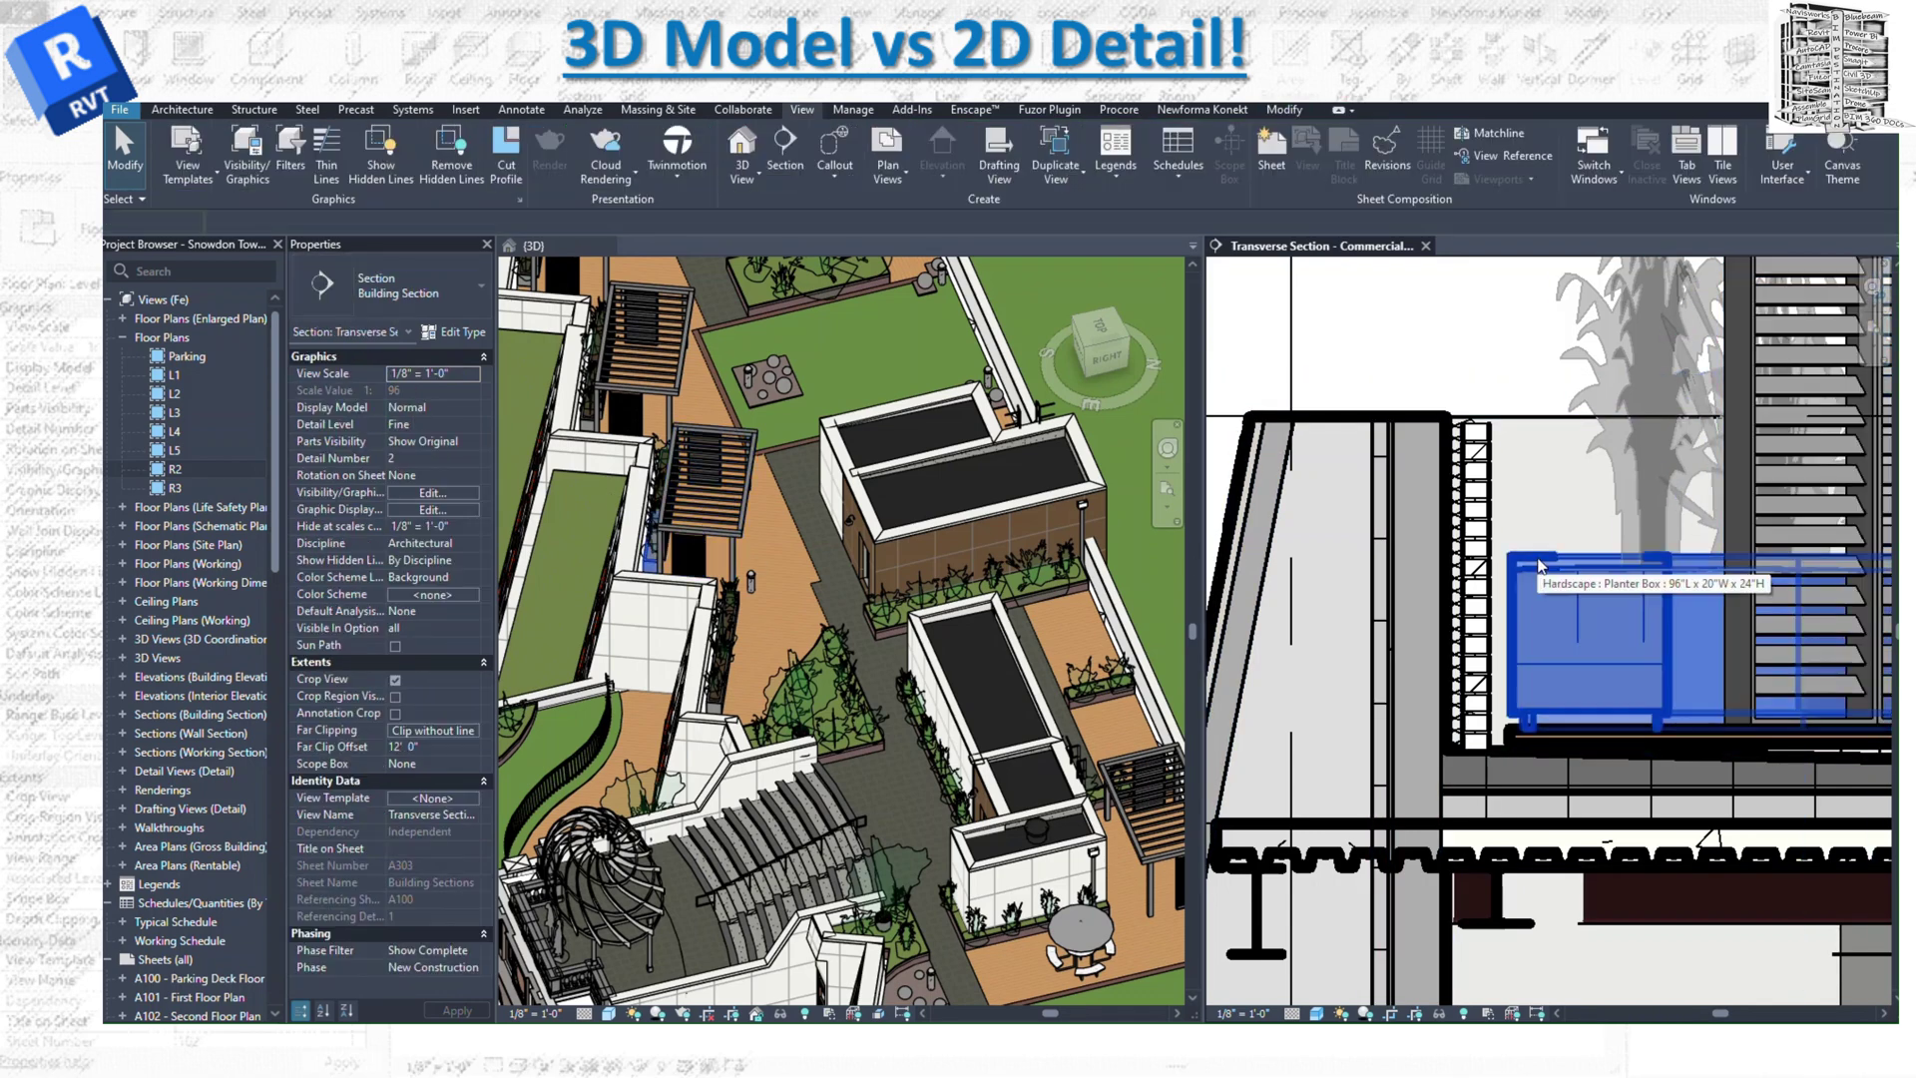
left_click(1576, 598)
Select the exterior wall in 3D and the section wall, then the section's Brick repeating detail.
scroll(616, 555, "up", 5)
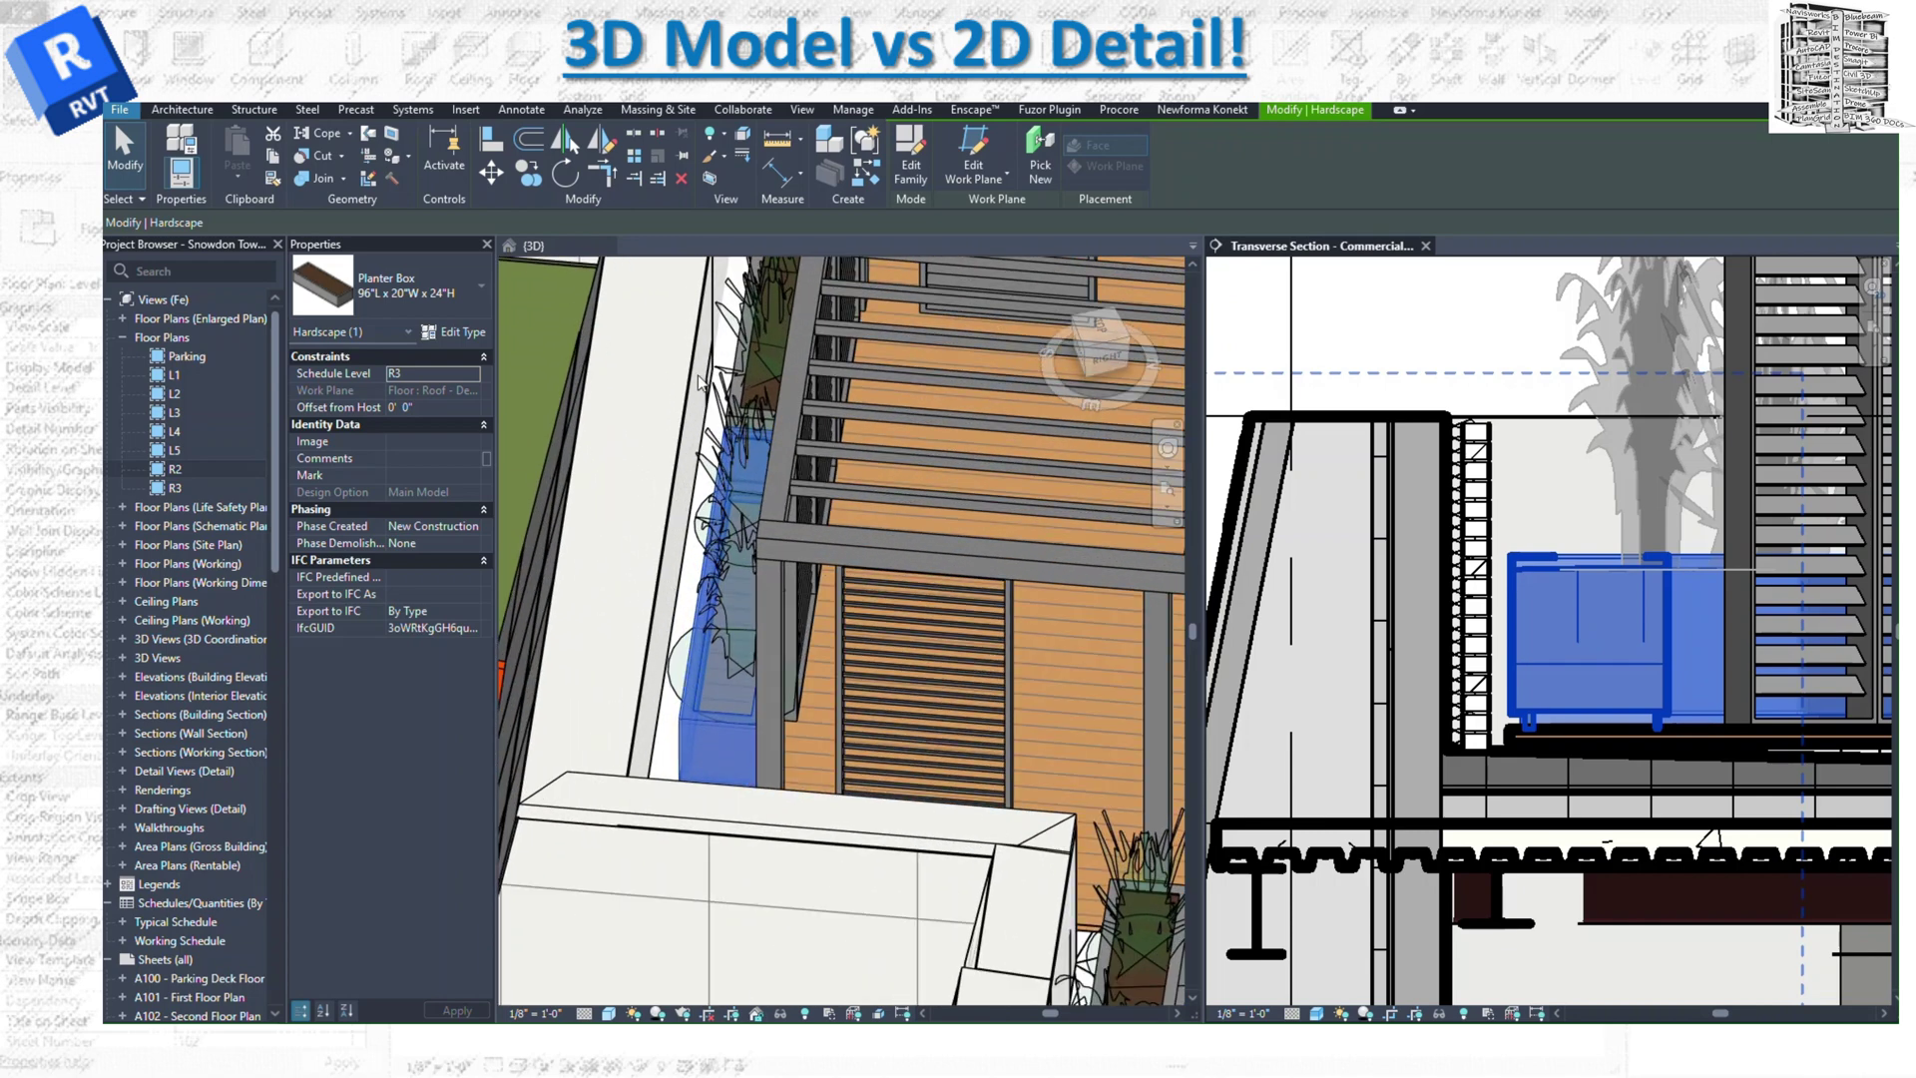
left_click(703, 359)
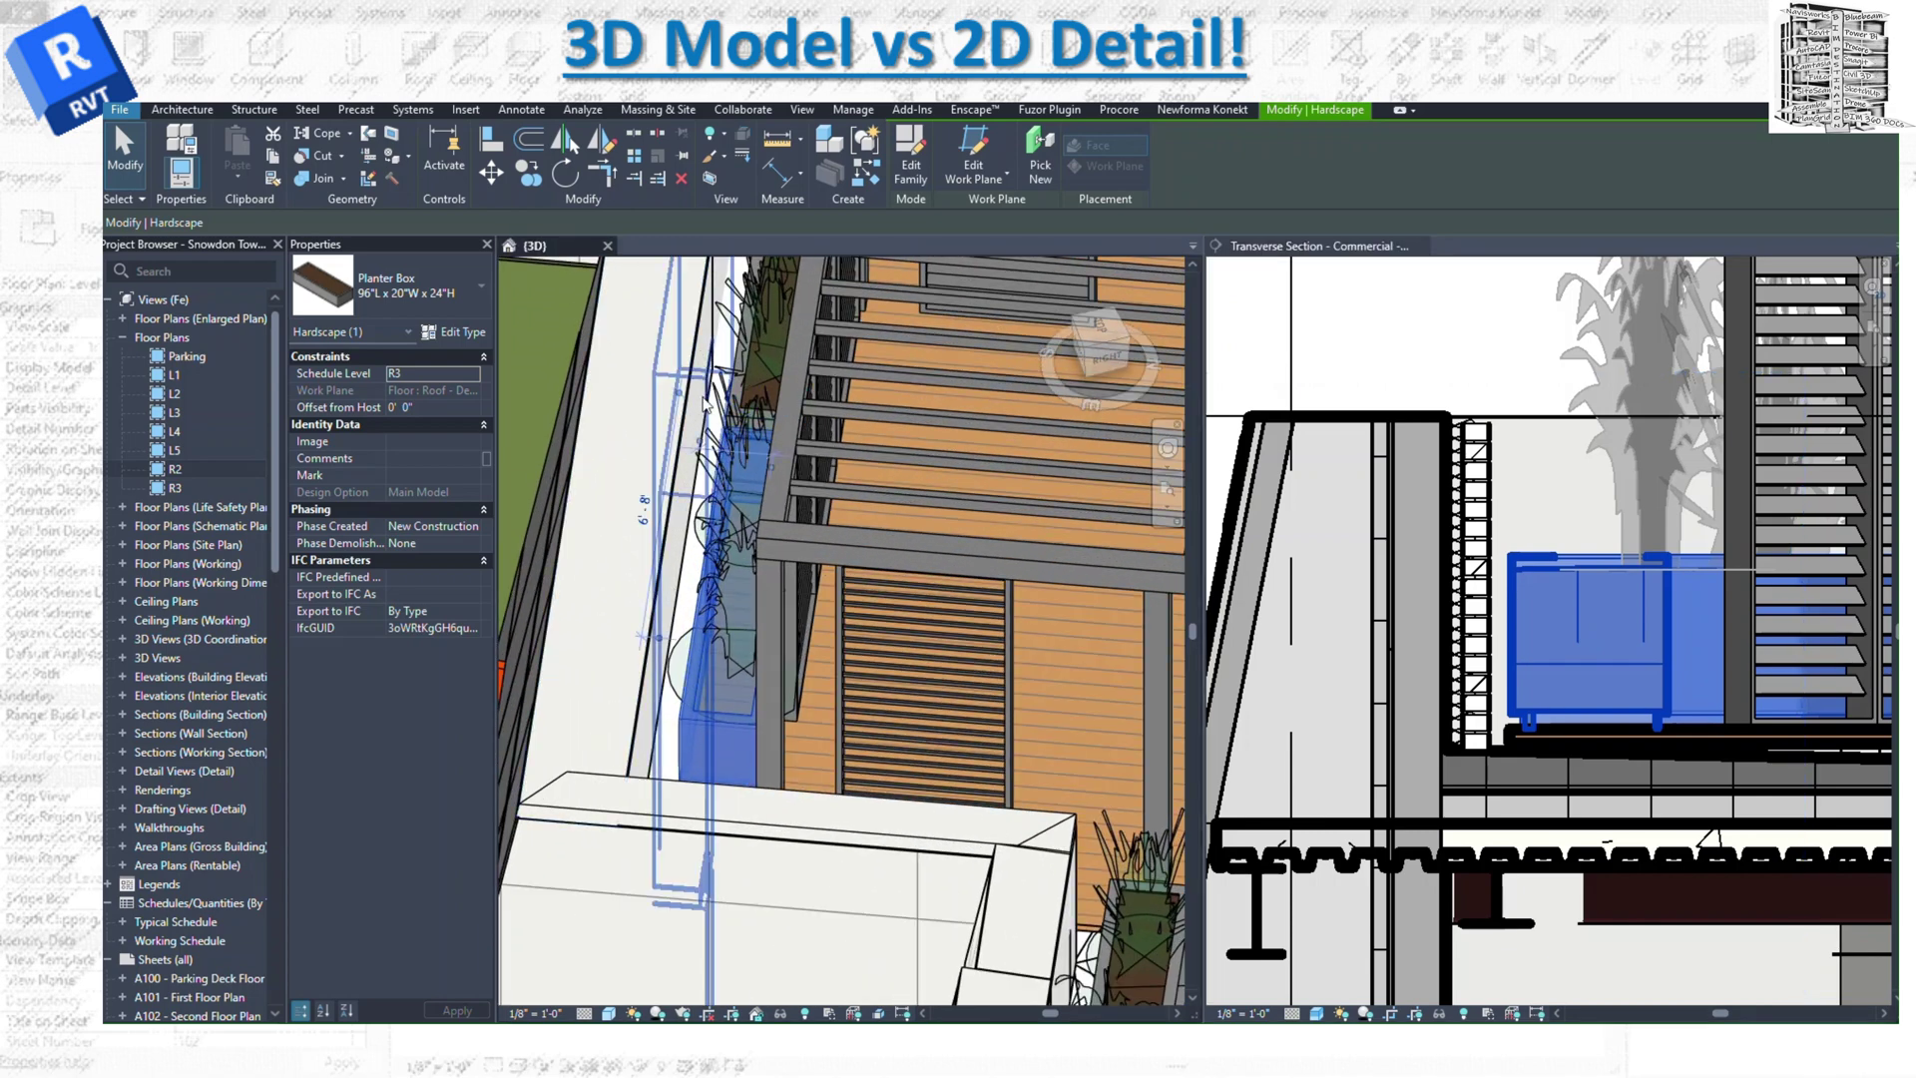
key("Escape")
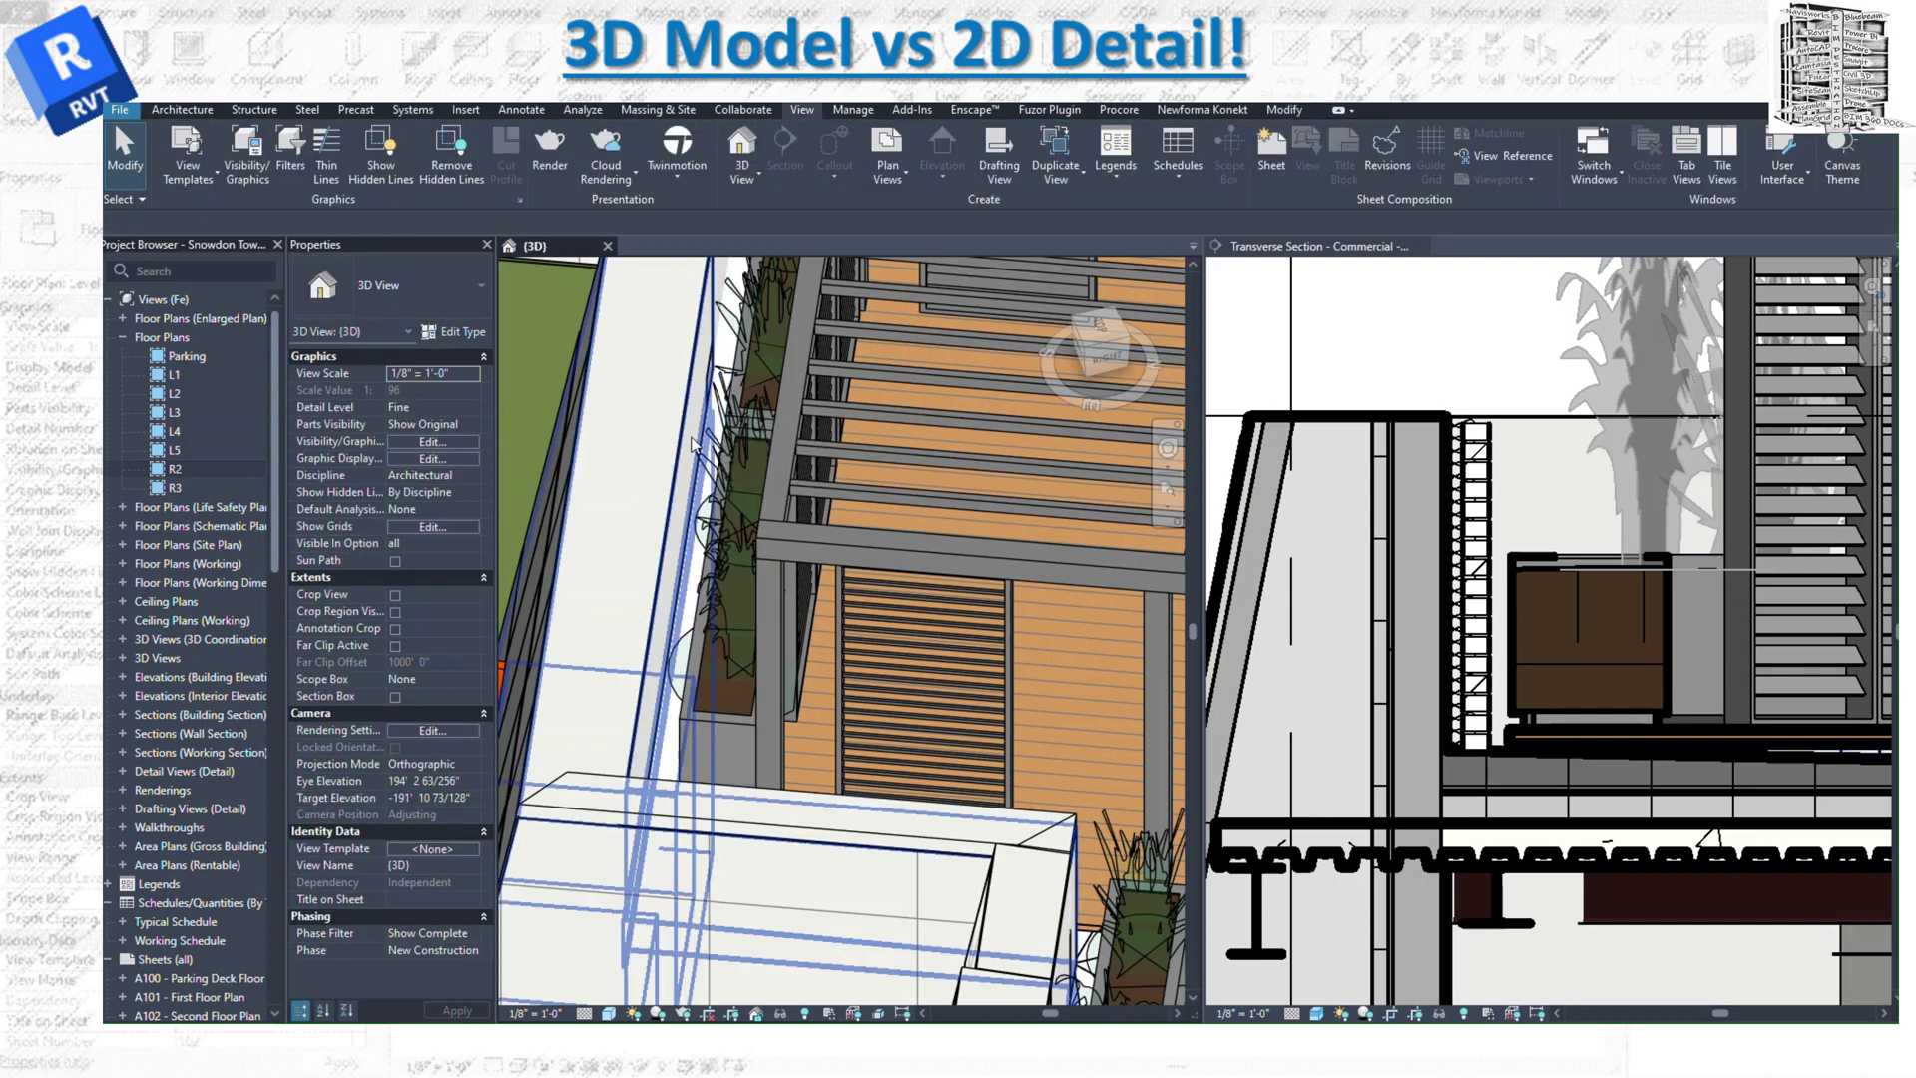
left_click(706, 349)
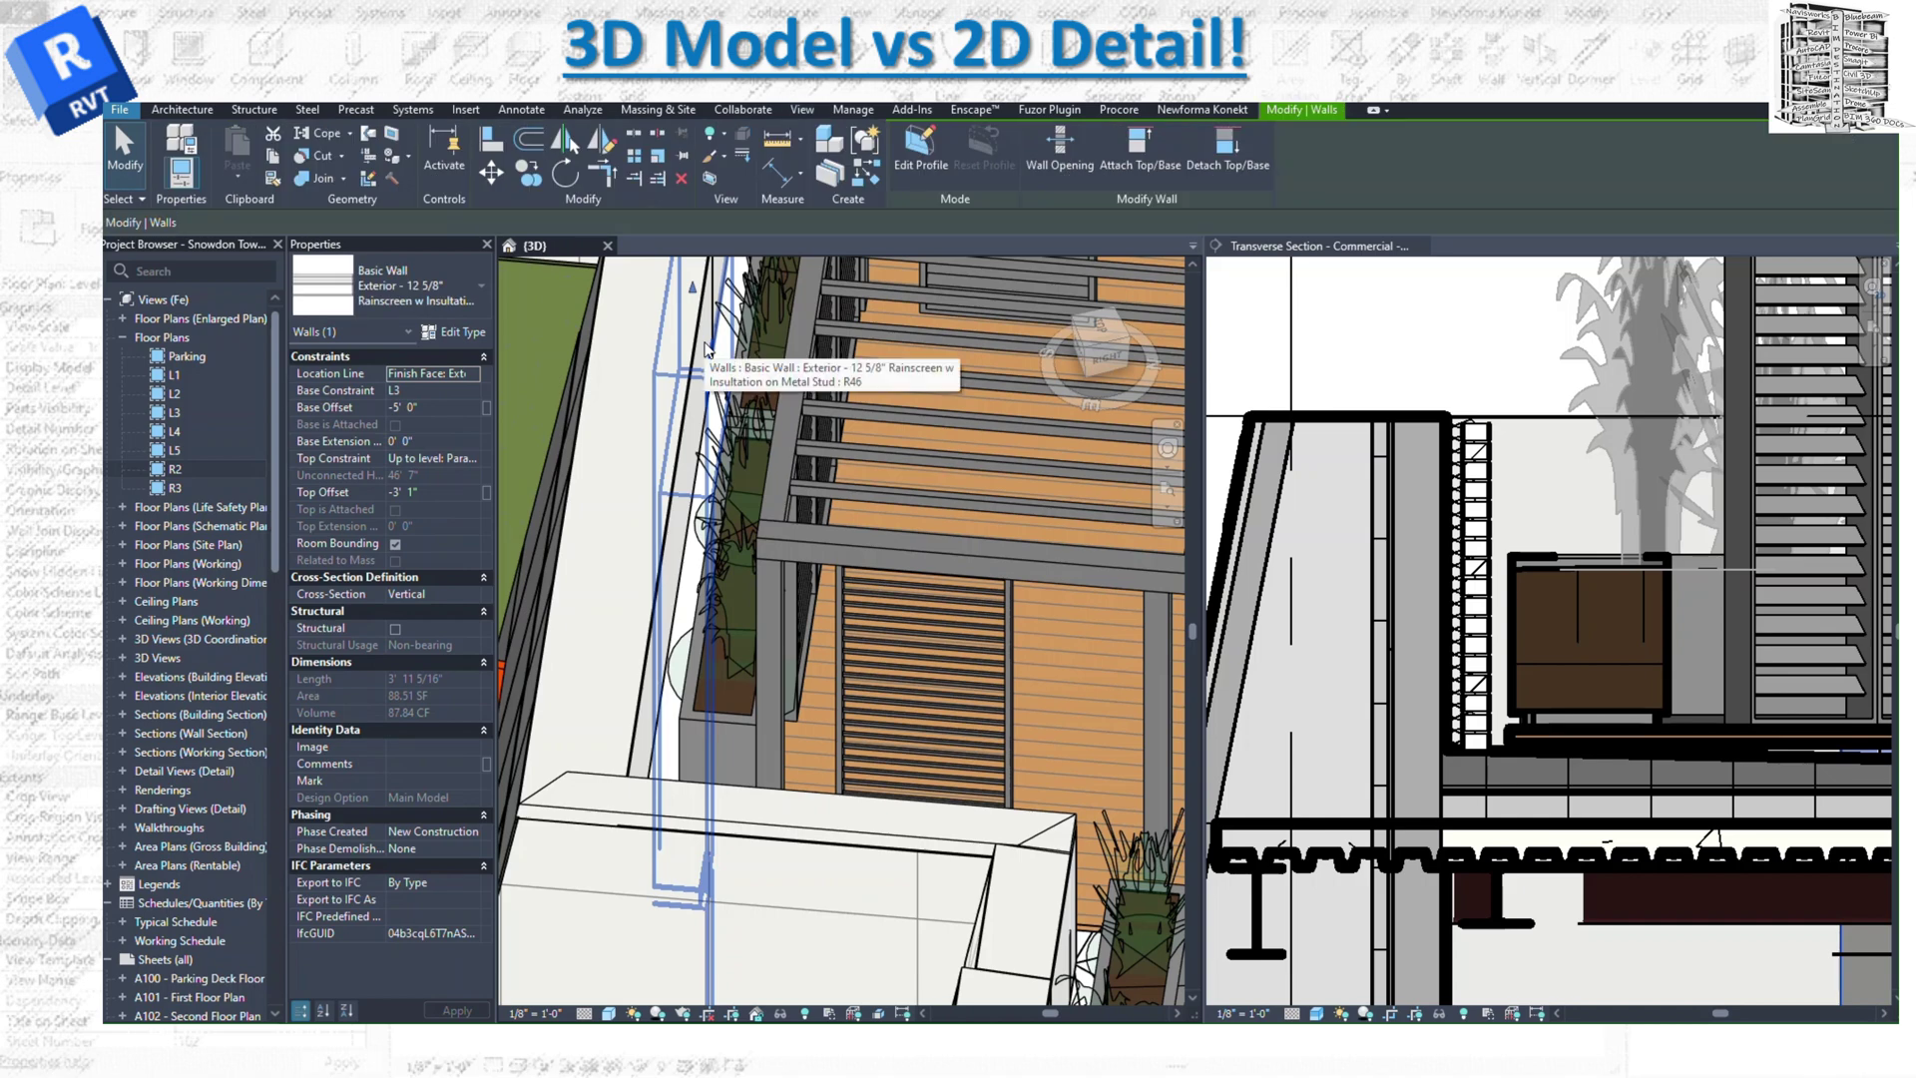
left_click(1367, 788, "ctrl")
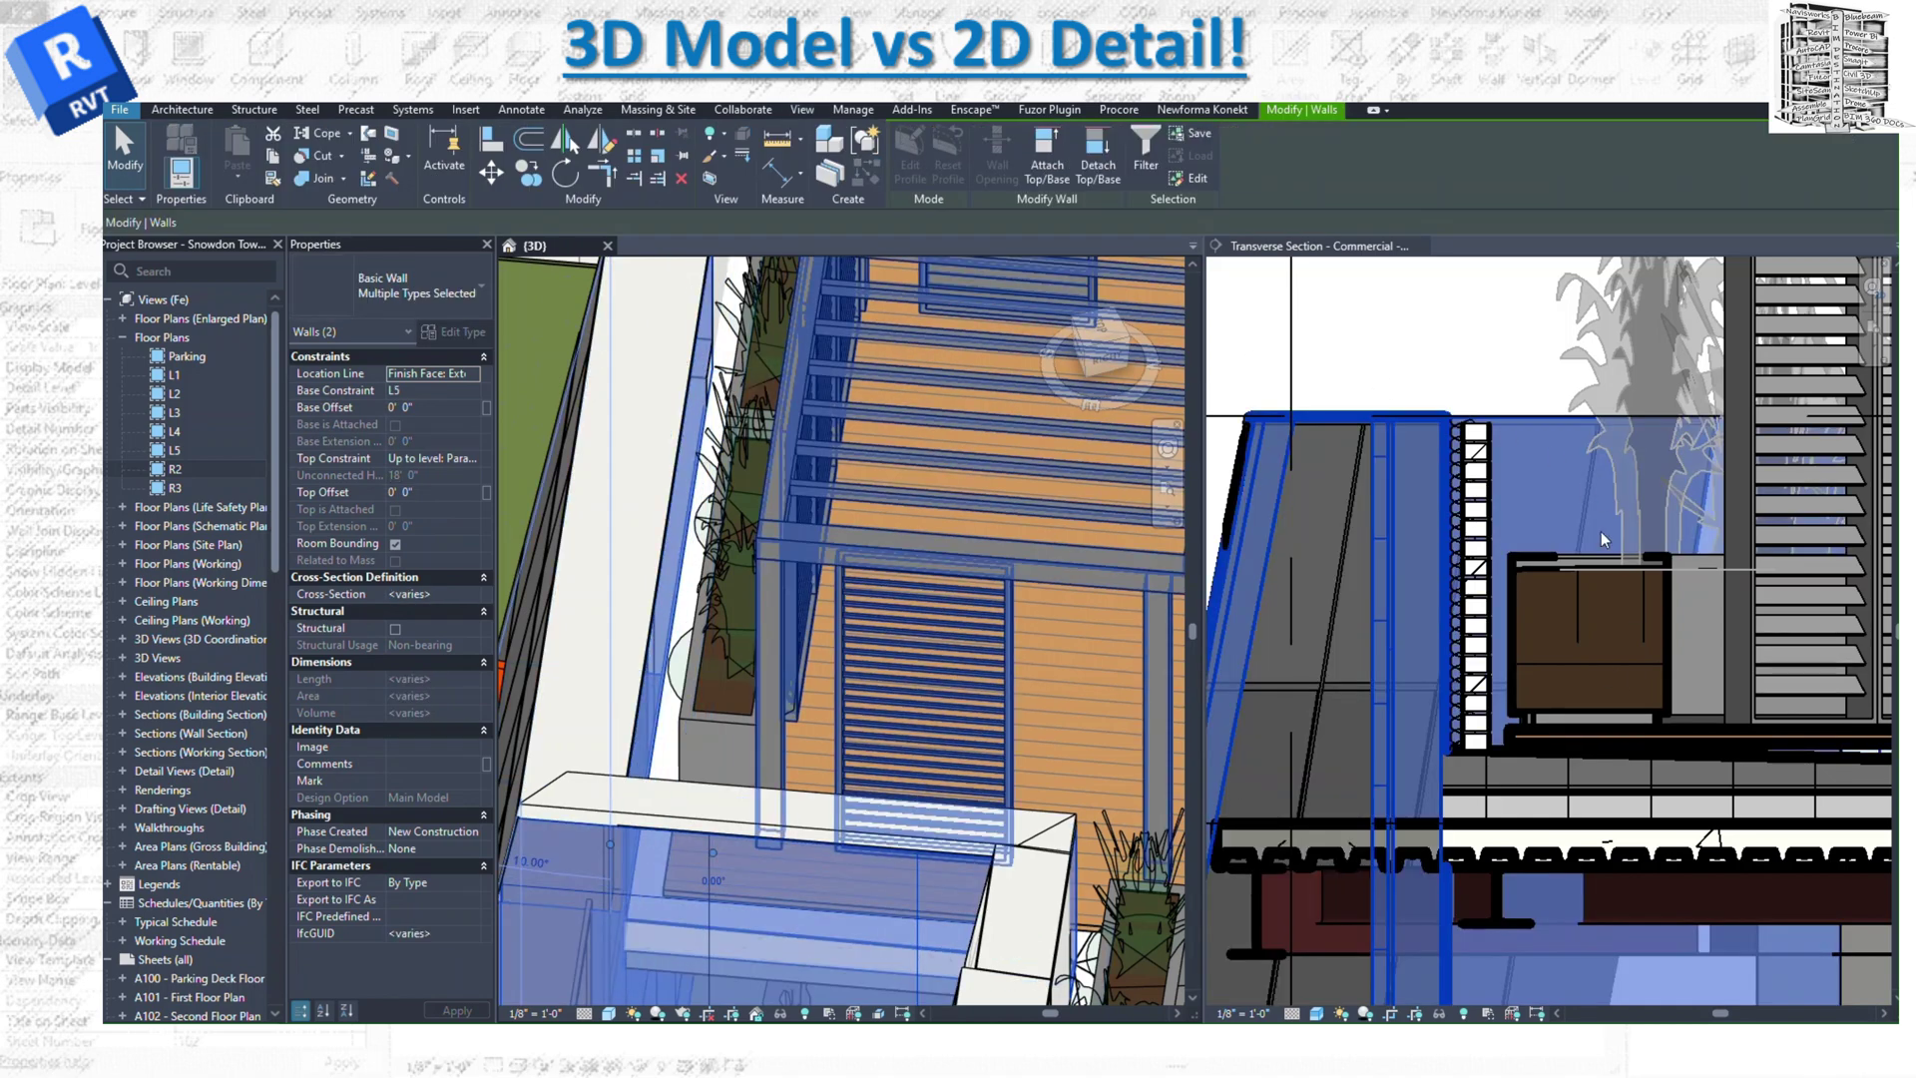
left_click(1487, 412)
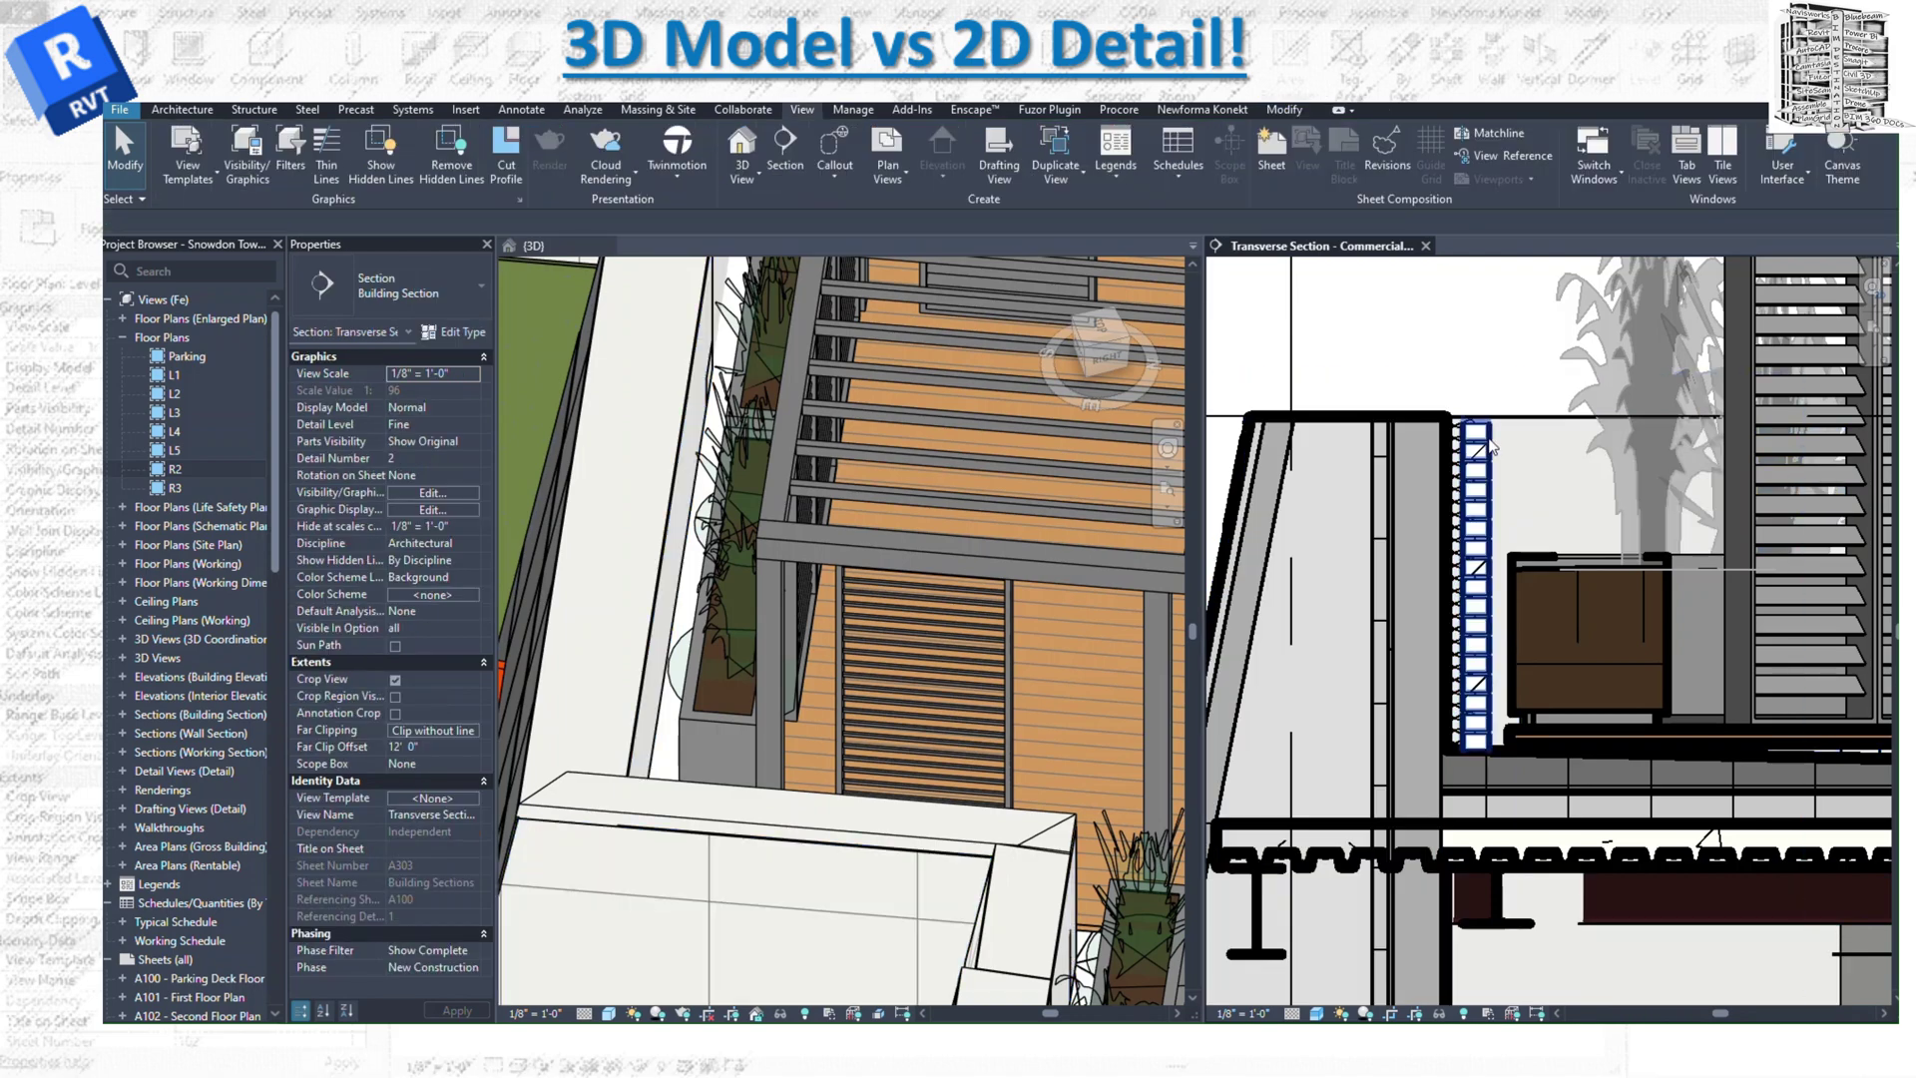
left_click(1485, 418)
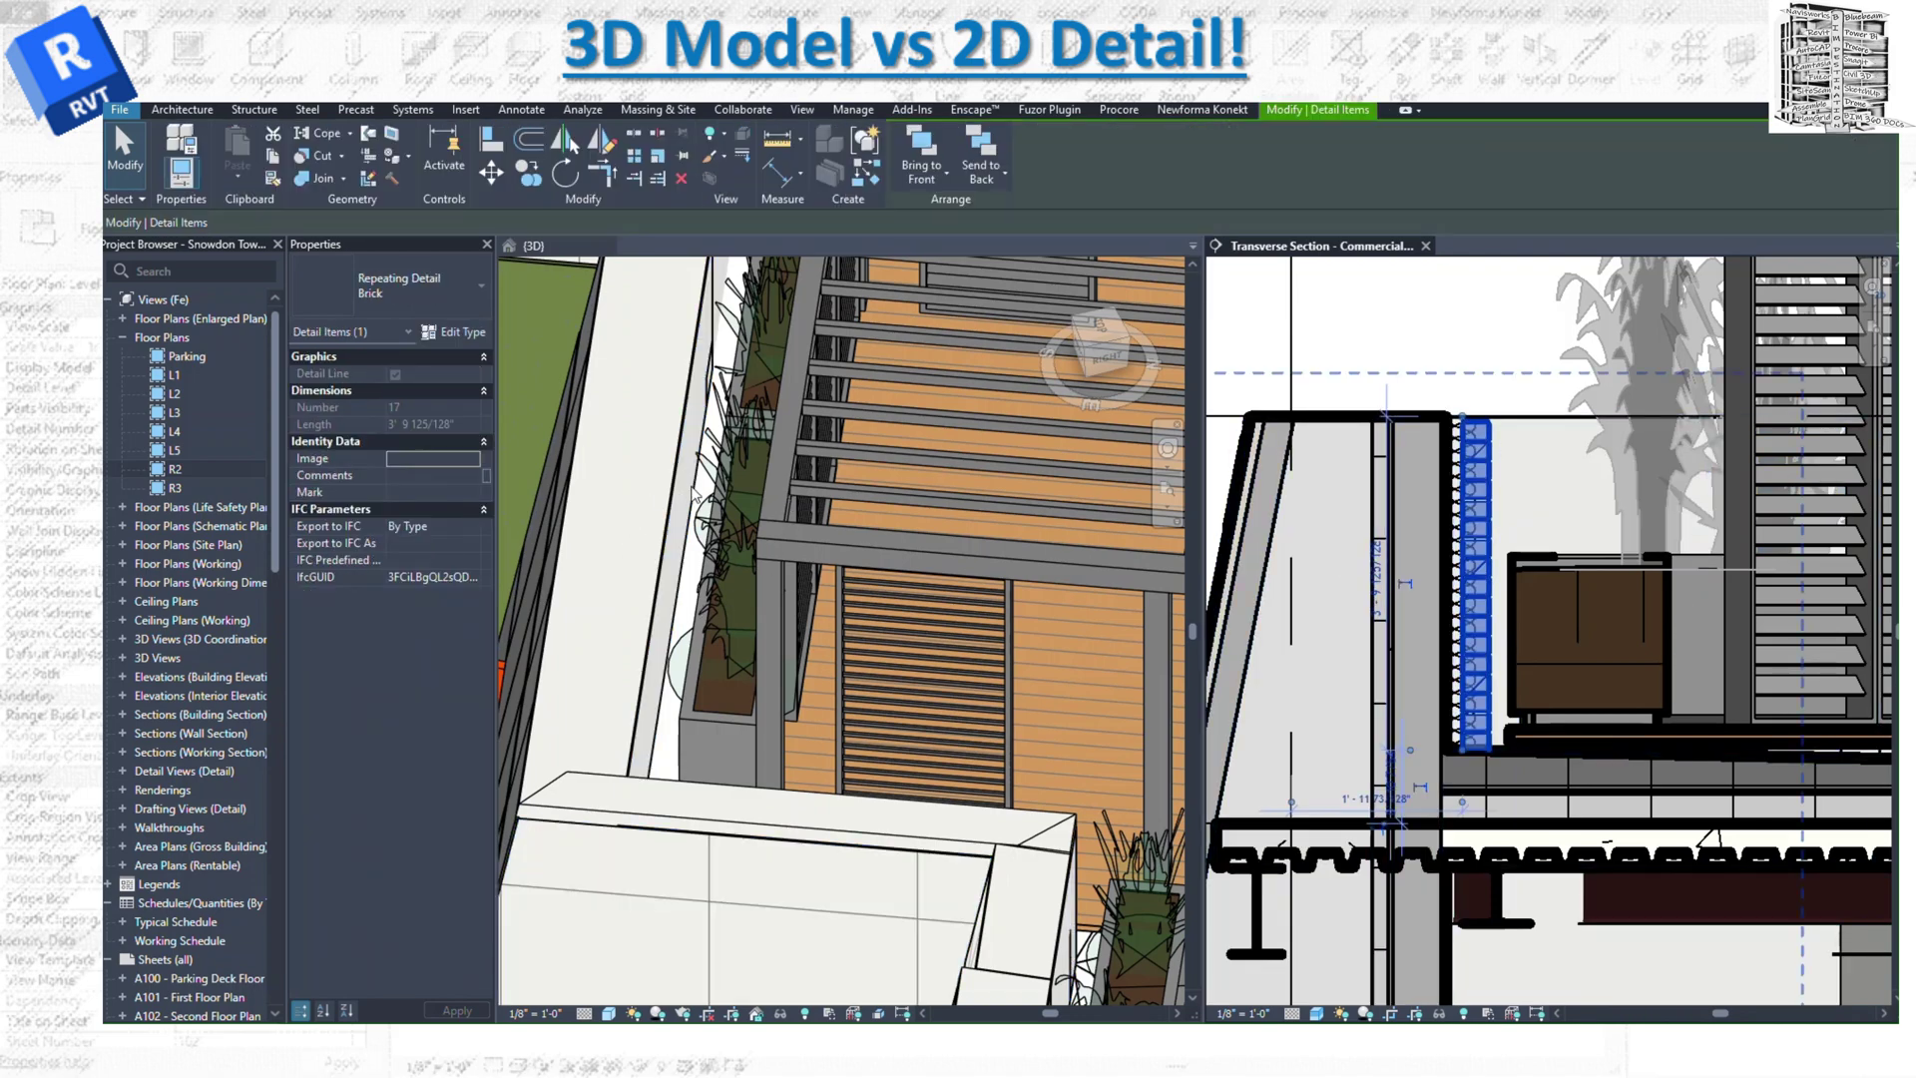